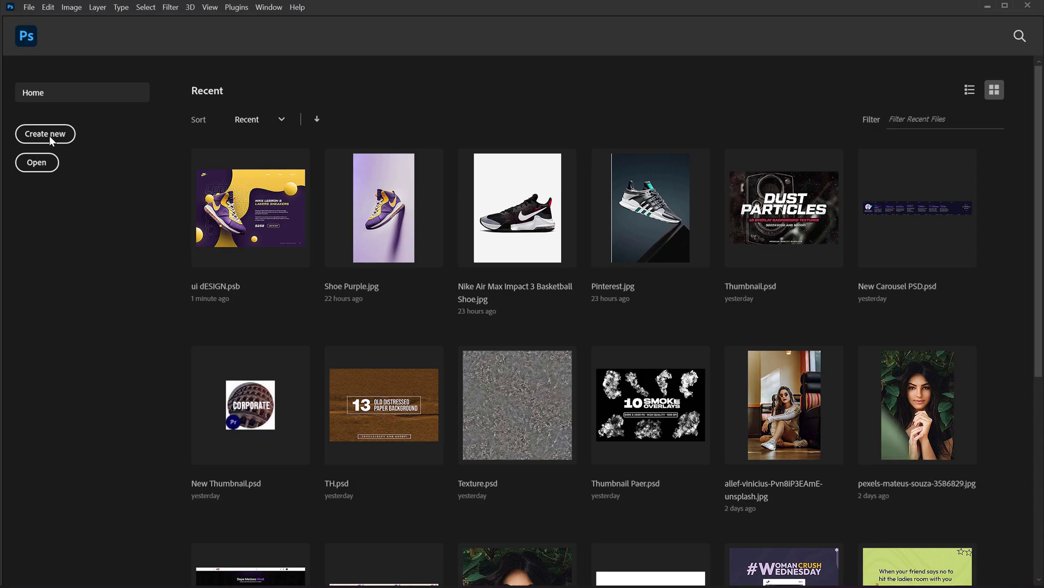
# Step: Create a new 1440 × 1024 px document named 'UI Design'
pyautogui.click(51, 140)
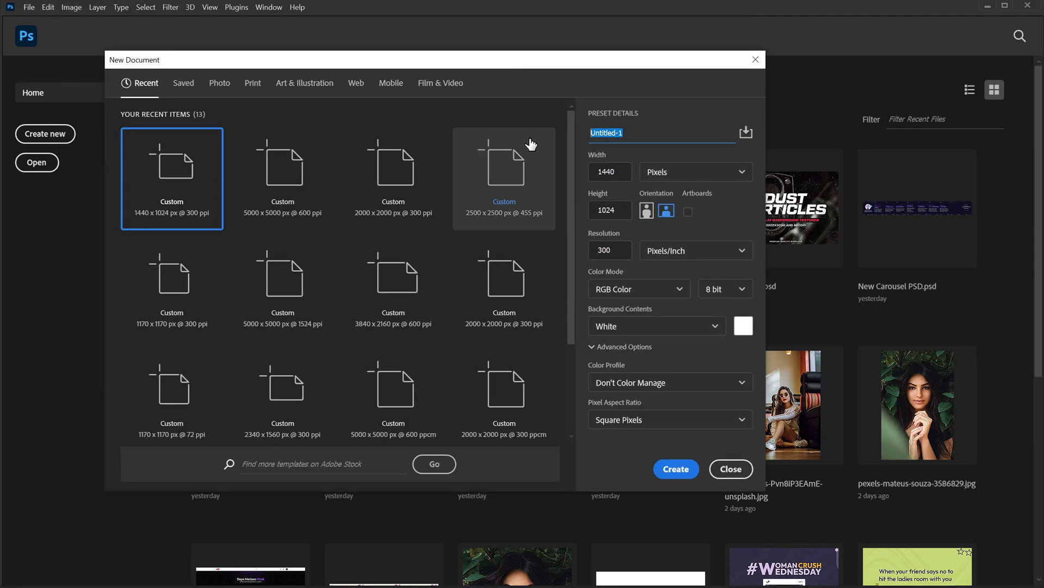
pyautogui.write('UI ')
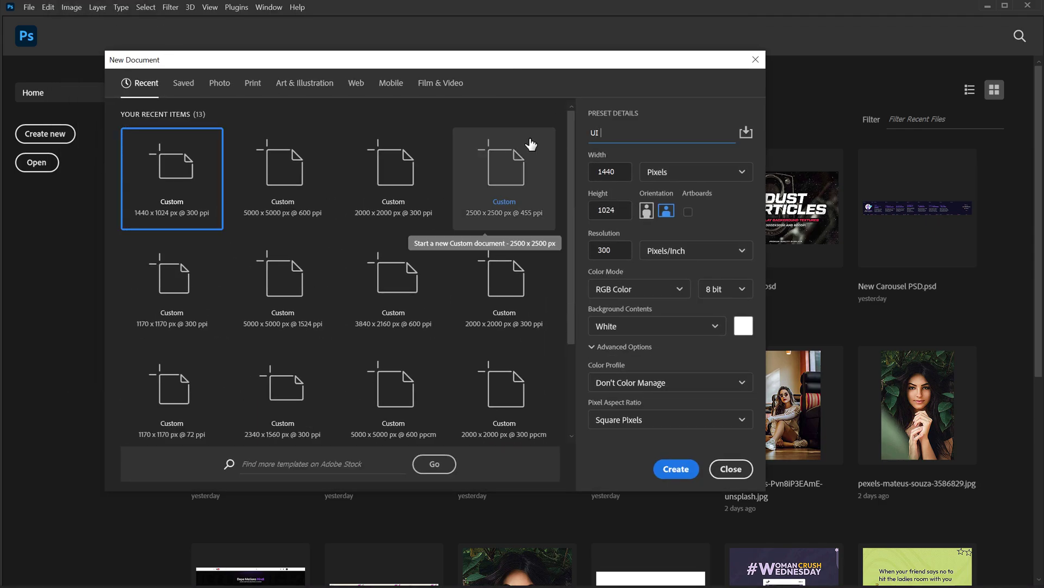
pyautogui.write('Design')
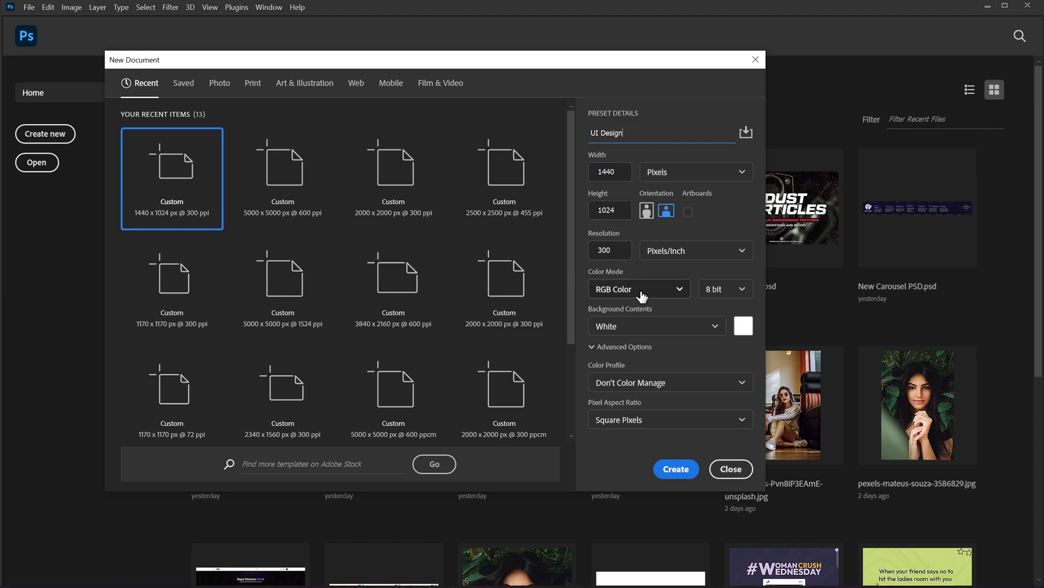
pyautogui.click(675, 470)
pyautogui.rightClick(739, 117)
# Step: Make the pasteboard light gray and add a yellow Solid Color fill layer
pyautogui.click(756, 167)
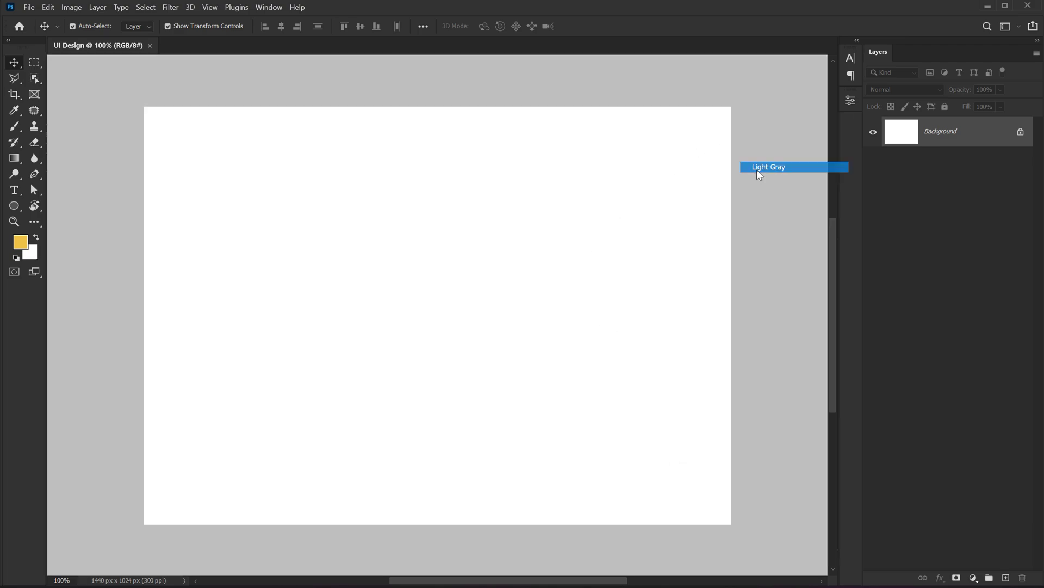
pyautogui.scroll(1, 478, 185)
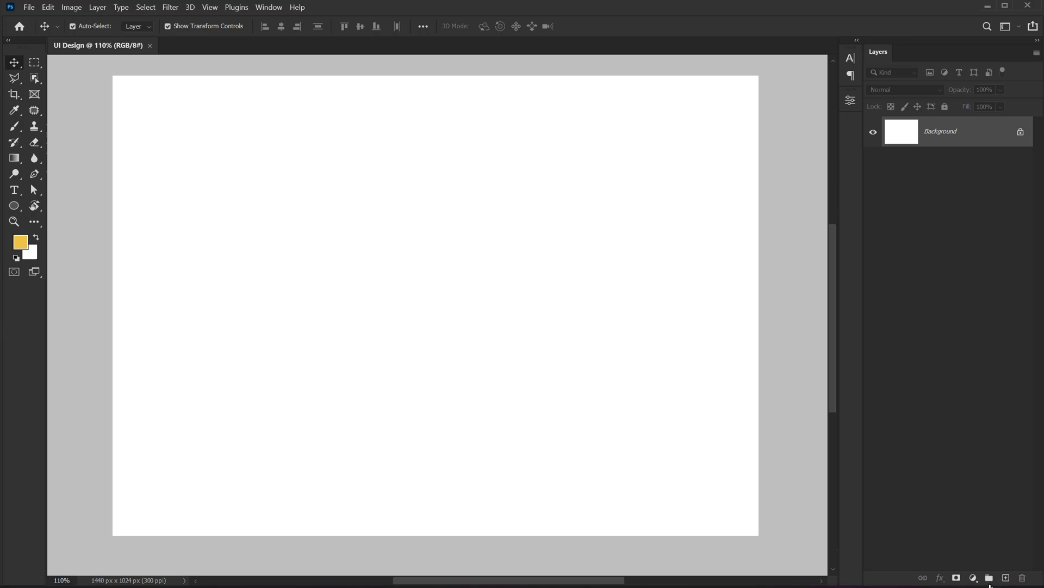
pyautogui.click(975, 579)
pyautogui.click(996, 362)
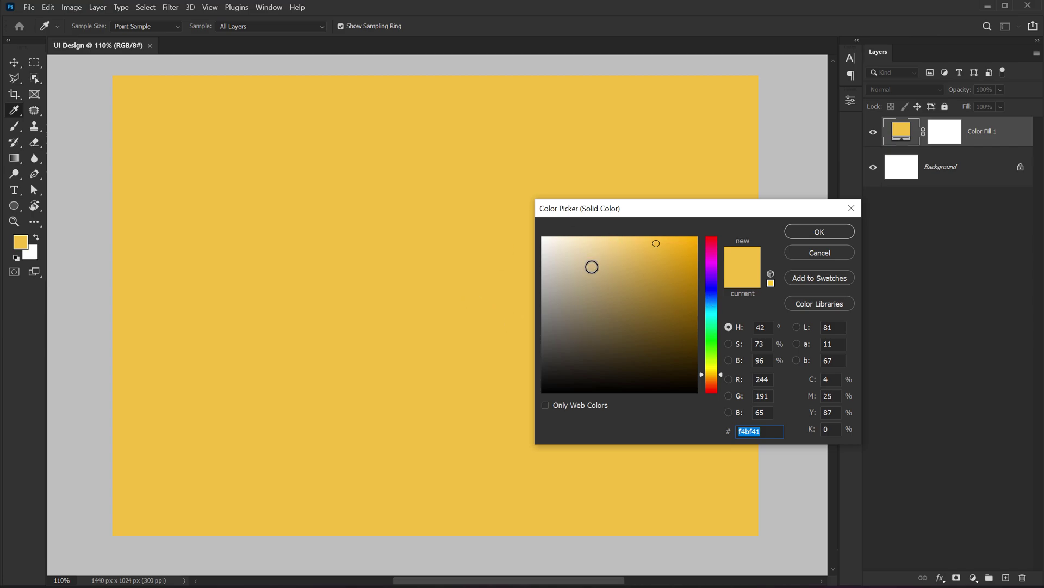
pyautogui.click(811, 234)
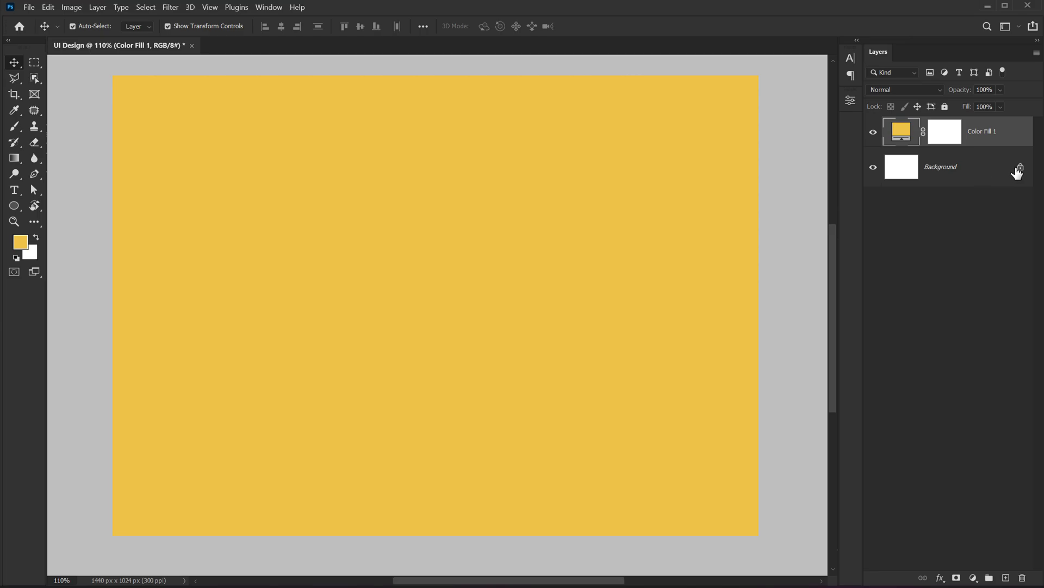
# Step: Unlock and delete the white Background layer
pyautogui.click(1015, 173)
pyautogui.click(1020, 167)
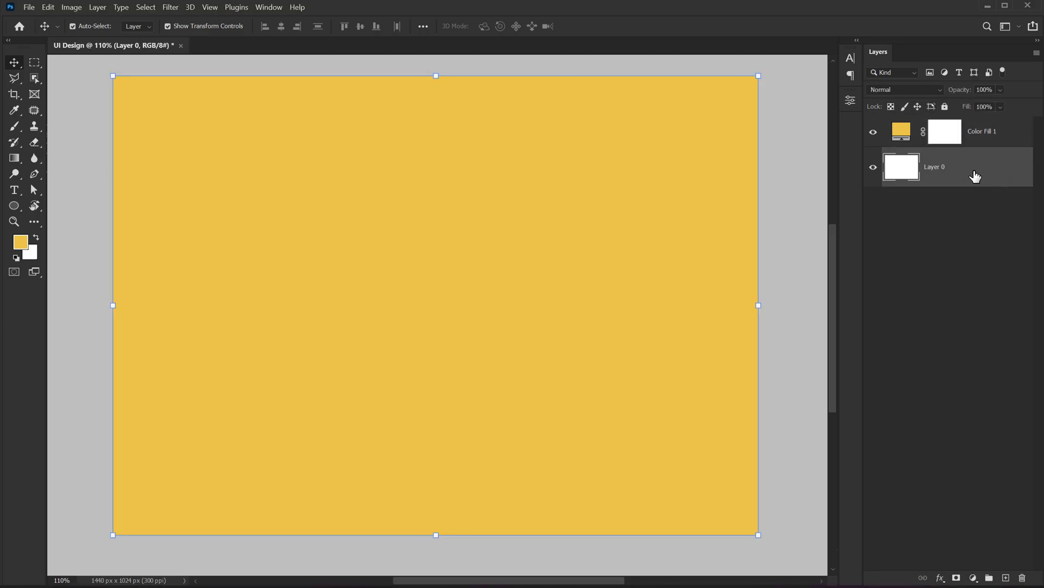
pyautogui.press('Delete')
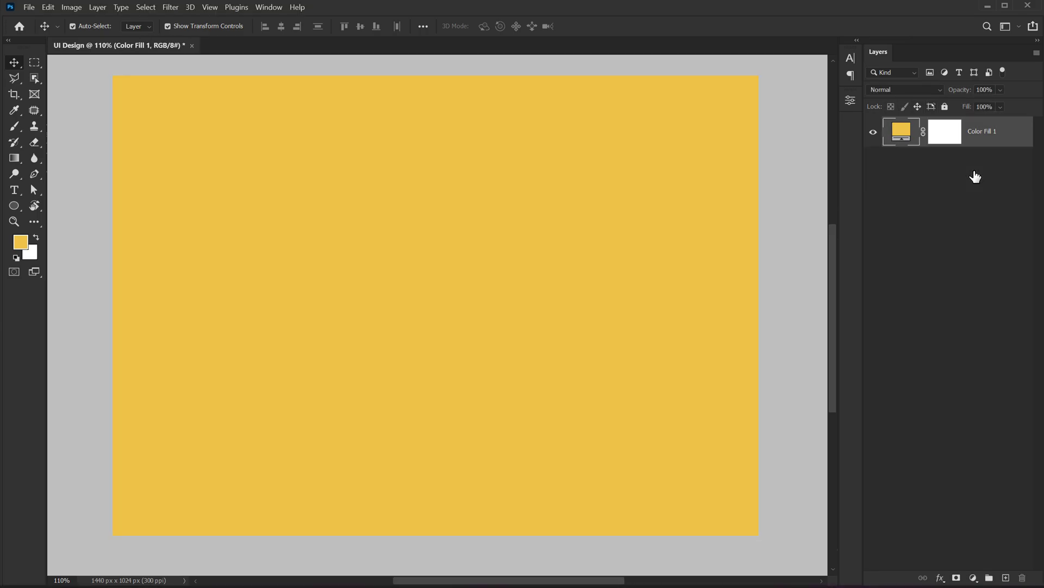
pyautogui.click(940, 578)
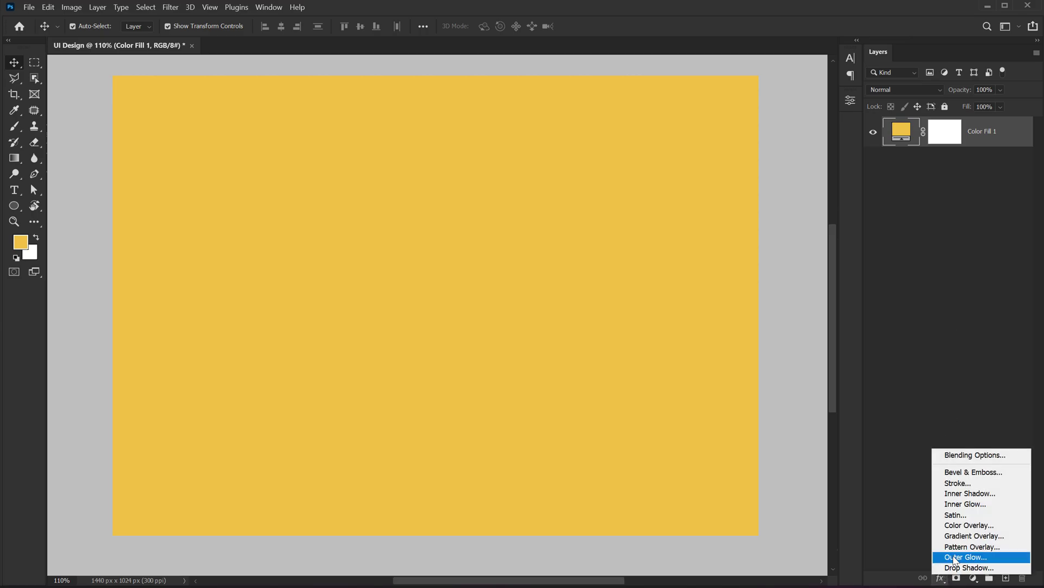
# Step: Add a Gradient Overlay and set its right stop to a saturated yellow (ffd855)
pyautogui.click(960, 536)
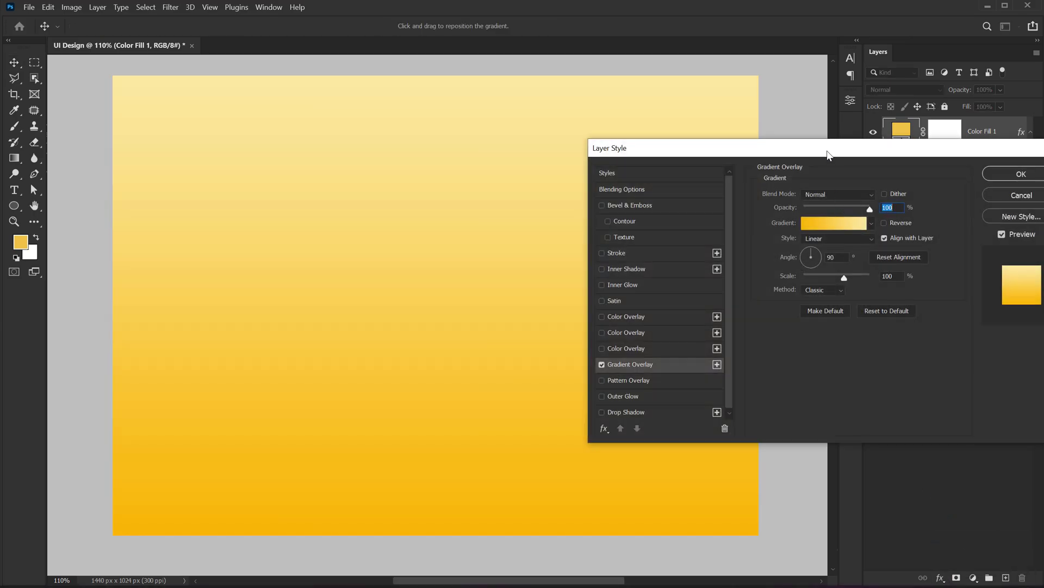
pyautogui.moveTo(828, 155); pyautogui.dragTo(652, 172)
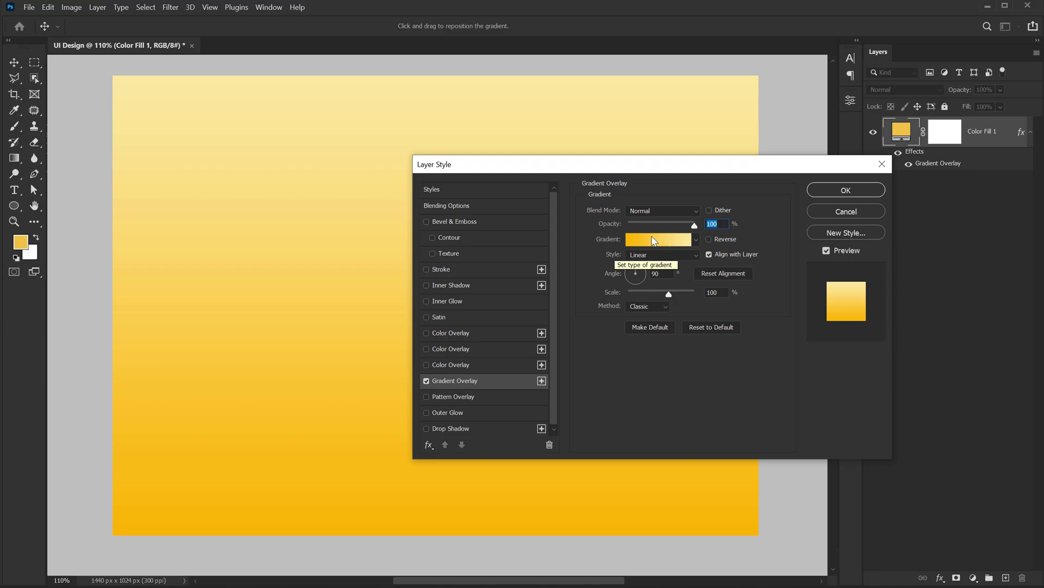
pyautogui.click(655, 241)
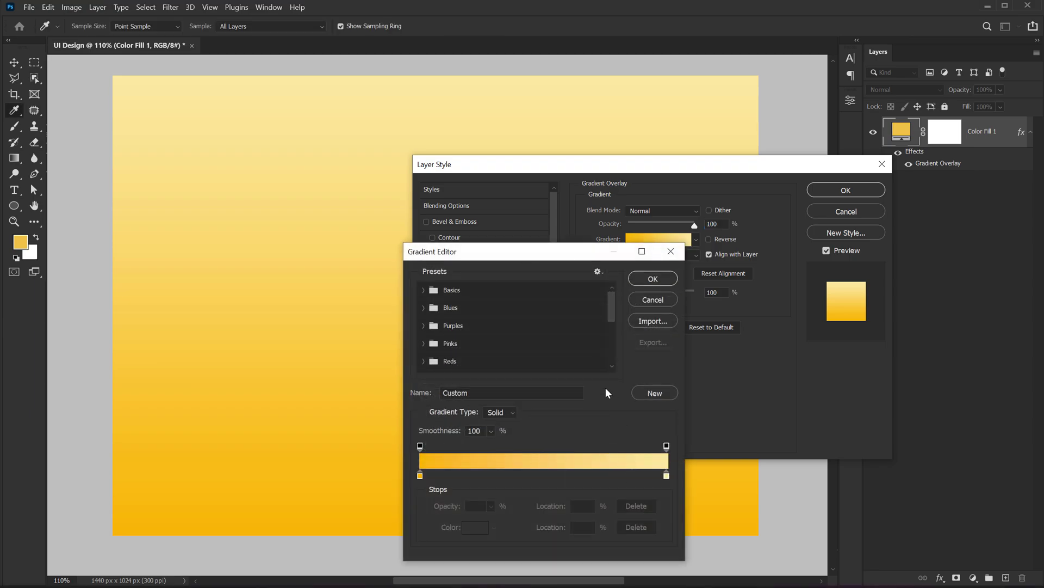
pyautogui.click(667, 476)
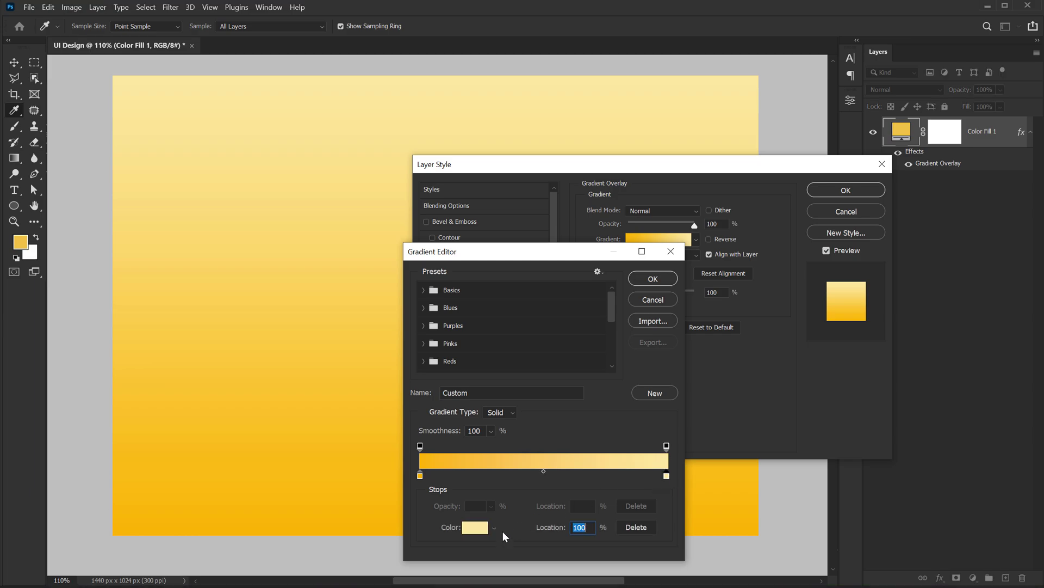
pyautogui.click(476, 528)
pyautogui.click(646, 237)
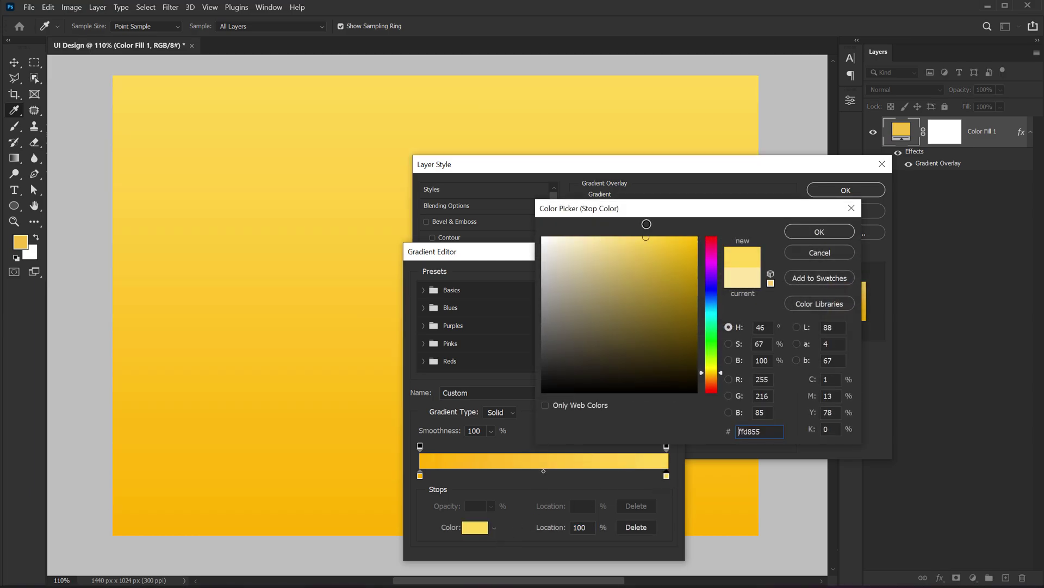
pyautogui.click(819, 231)
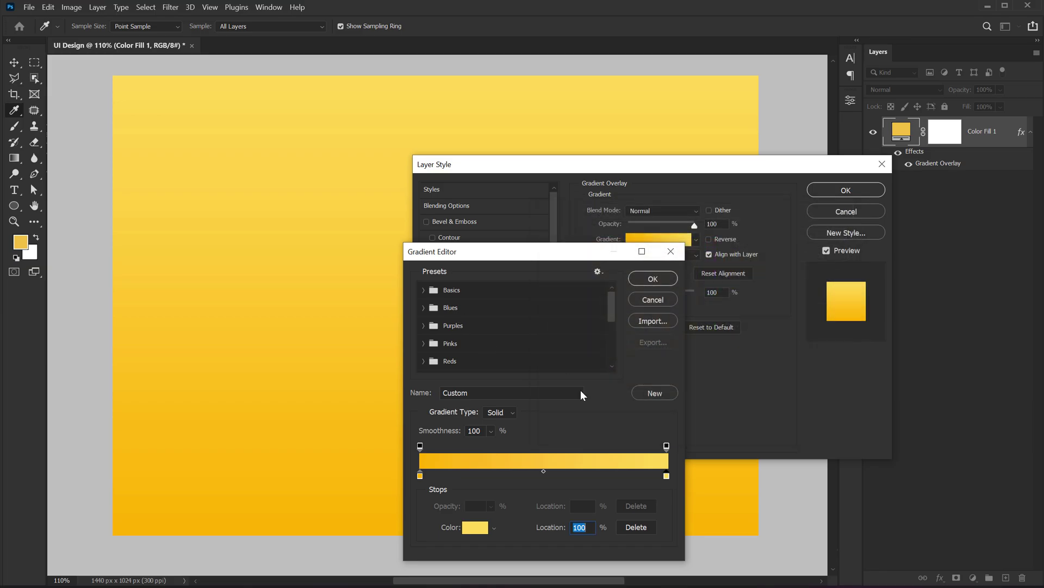
# Step: Set the left gradient stop to a darker, slightly orange gold and apply the overlay
pyautogui.click(421, 476)
pyautogui.click(475, 527)
pyautogui.moveTo(652, 288); pyautogui.dragTo(696, 263)
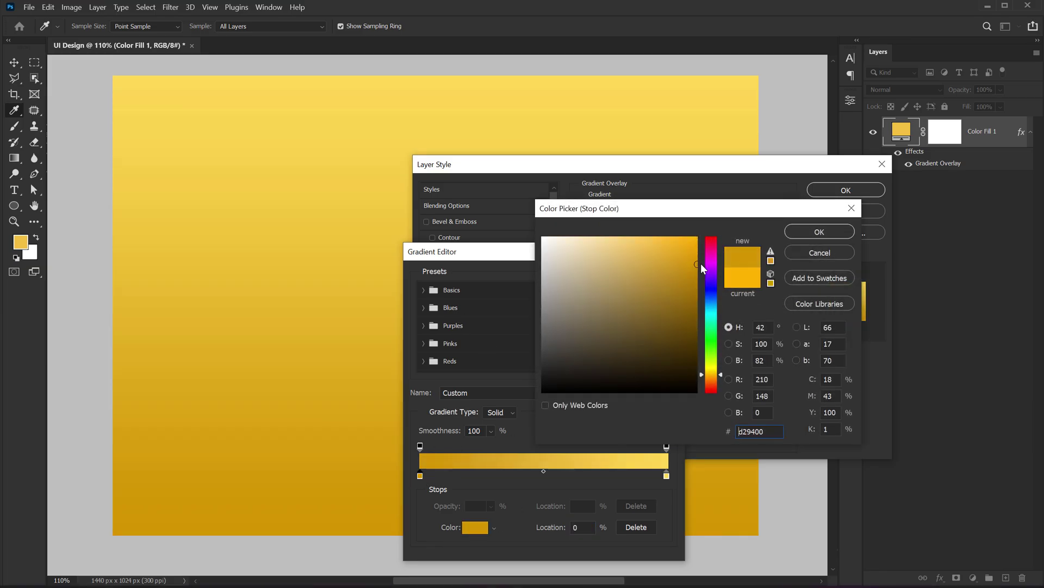
pyautogui.click(713, 375)
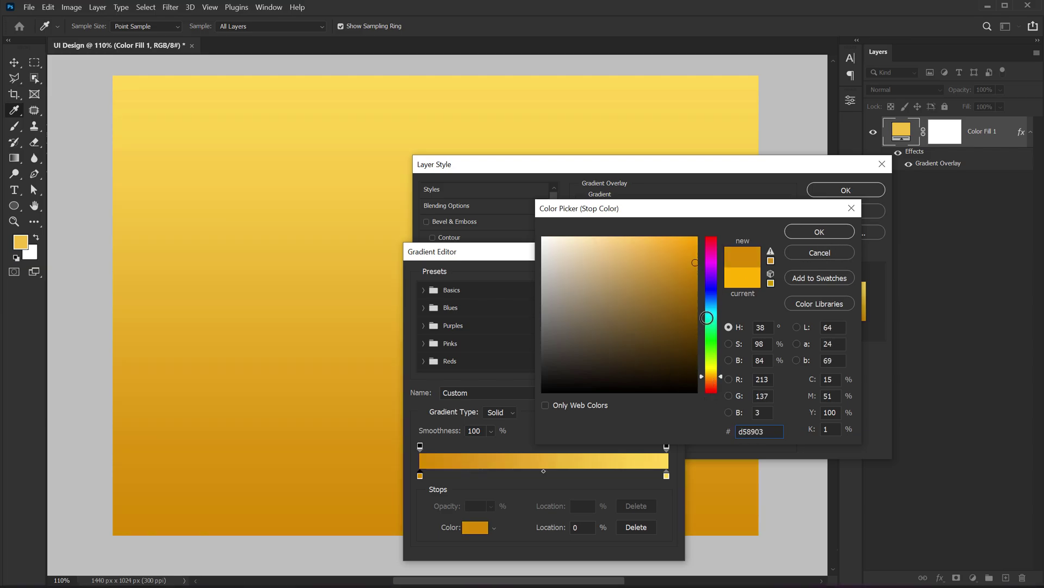
pyautogui.click(808, 233)
pyautogui.click(653, 278)
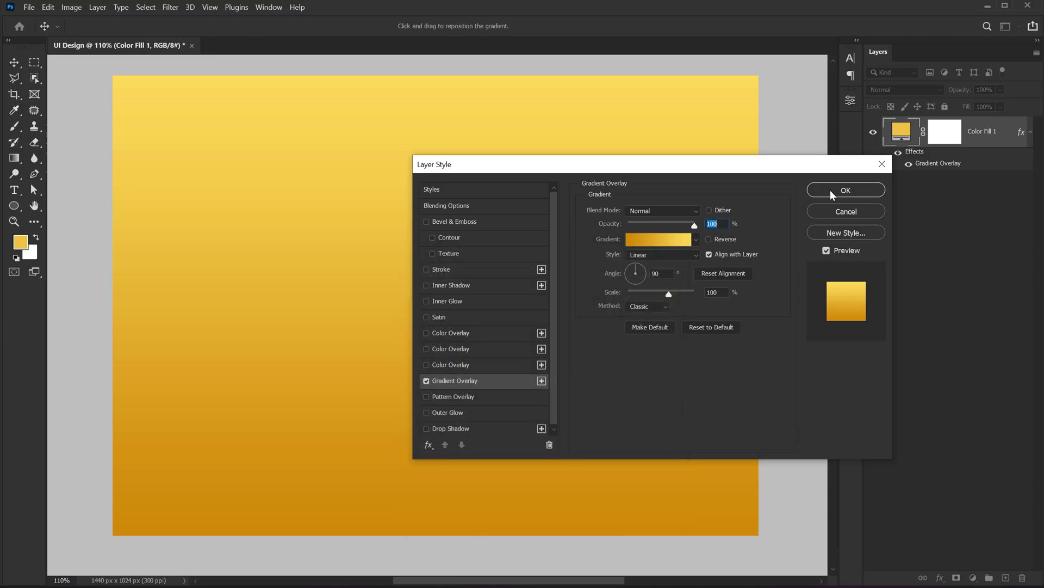
pyautogui.click(816, 190)
# Step: Make the pasteboard white and pan the canvas slightly down
pyautogui.rightClick(788, 191)
pyautogui.click(808, 236)
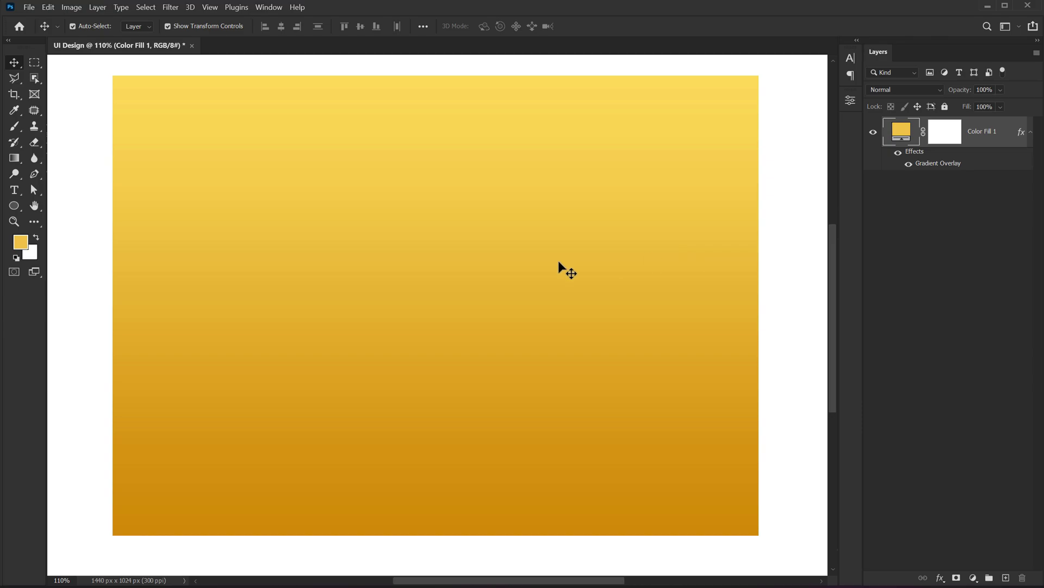
pyautogui.moveTo(427, 234); pyautogui.dragTo(423, 241)
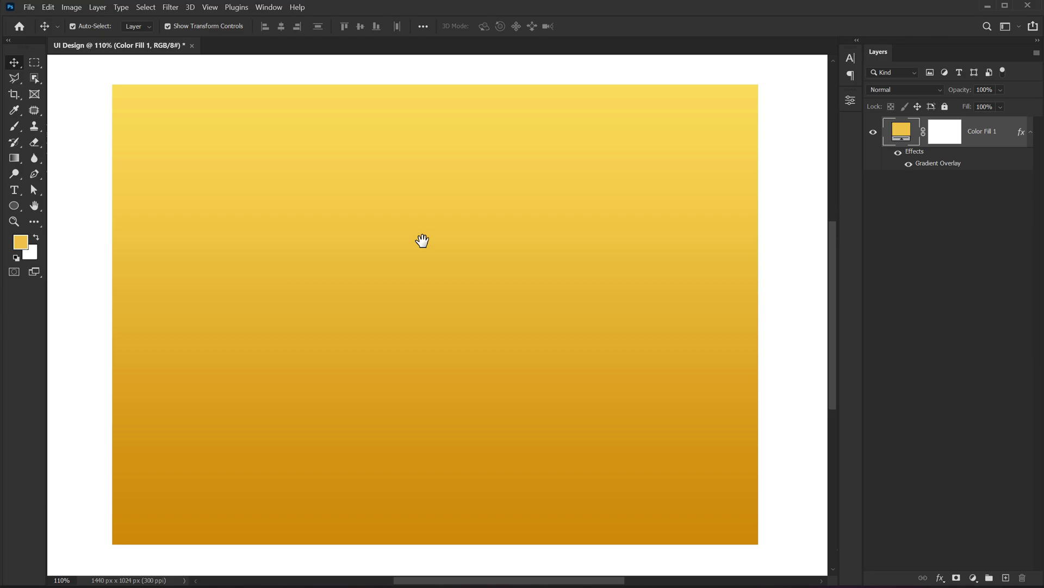
# Step: Zoom to 100% and set the Curvature Pen Tool to draw filled shapes
pyautogui.hotkey('ctrl', '1')
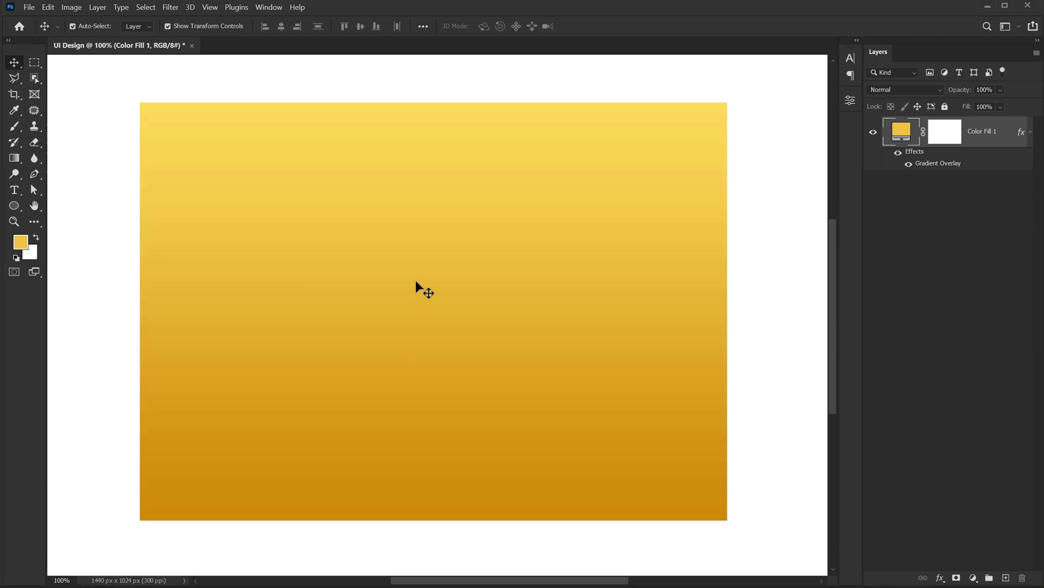
pyautogui.scroll(-2, 411, 291)
pyautogui.moveTo(410, 296); pyautogui.dragTo(424, 264)
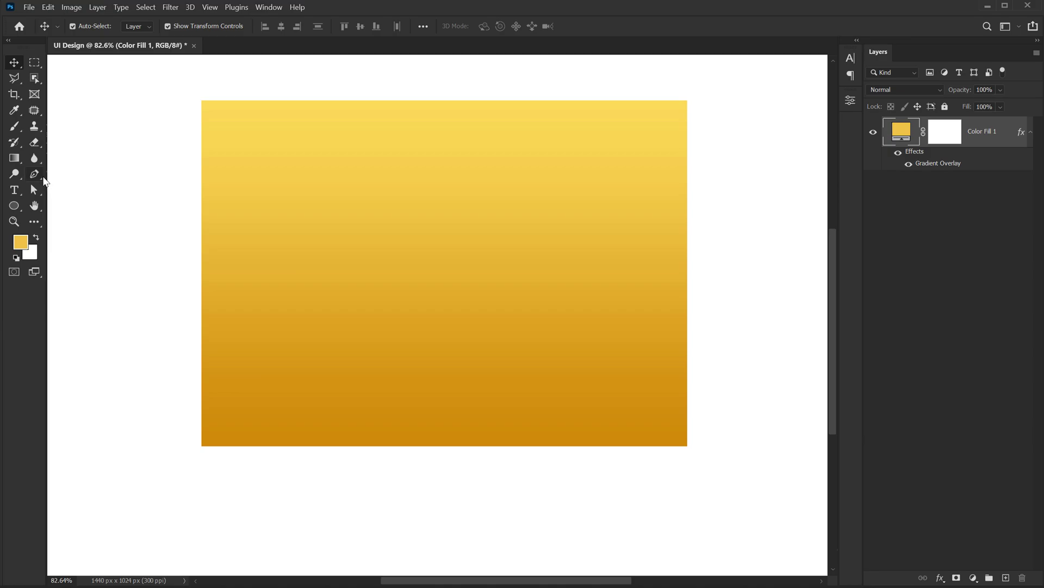
pyautogui.click(34, 174)
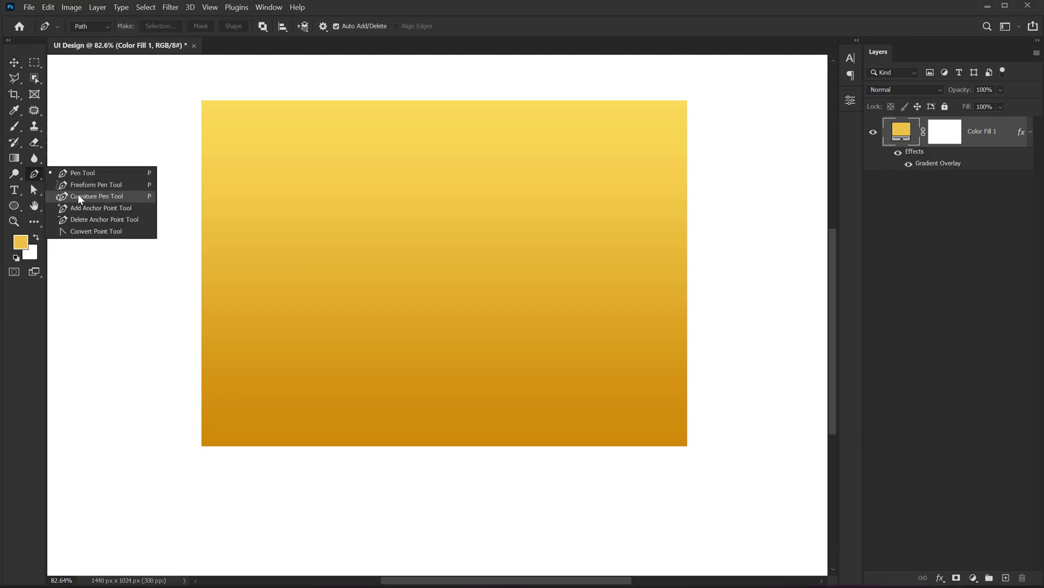
pyautogui.click(78, 194)
pyautogui.click(80, 24)
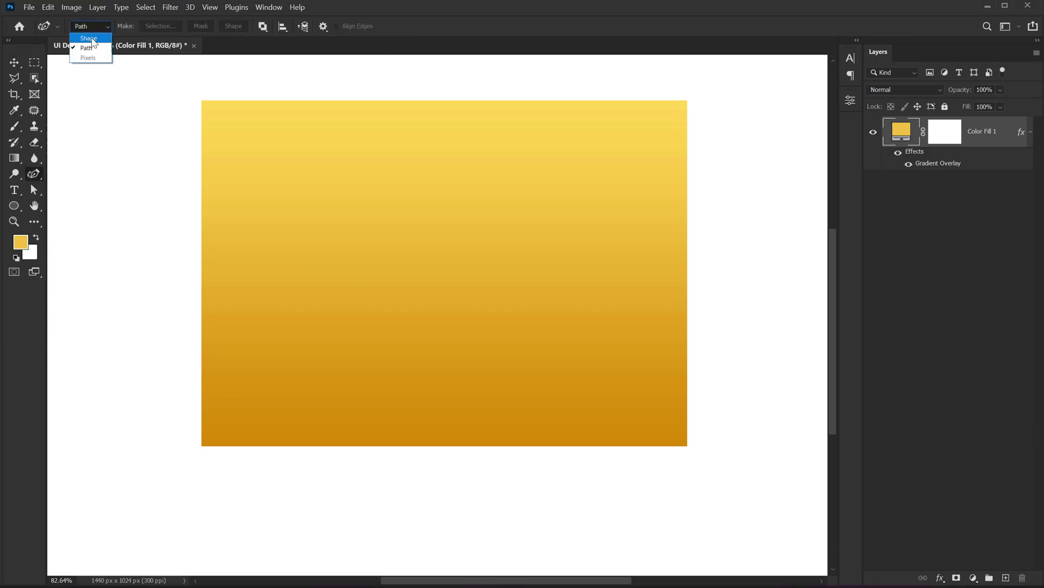
pyautogui.click(89, 38)
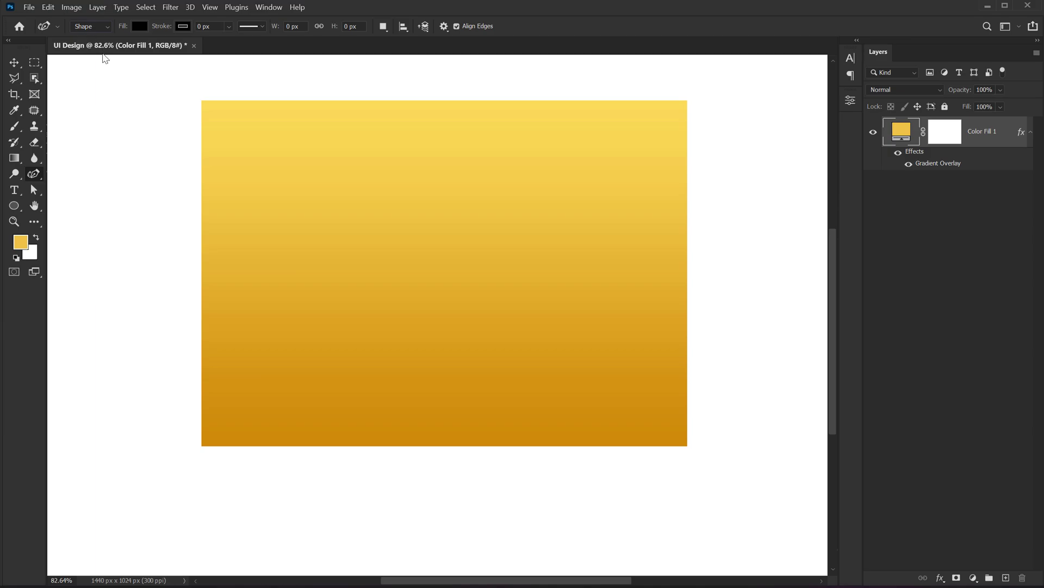
# Step: Draw a closed black wave shape across the lower right of the canvas
pyautogui.click(404, 487)
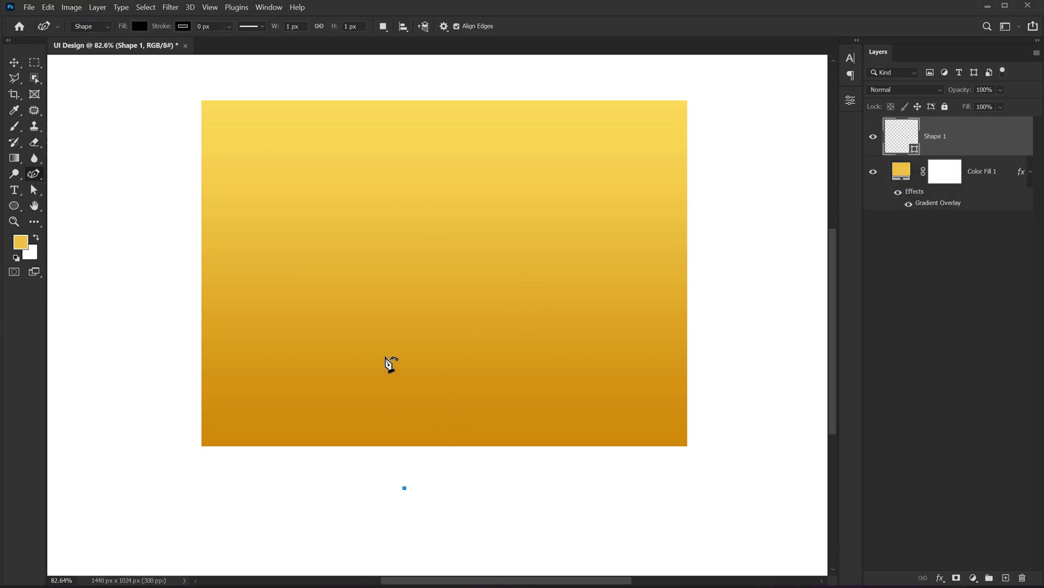
pyautogui.click(385, 337)
pyautogui.click(461, 270)
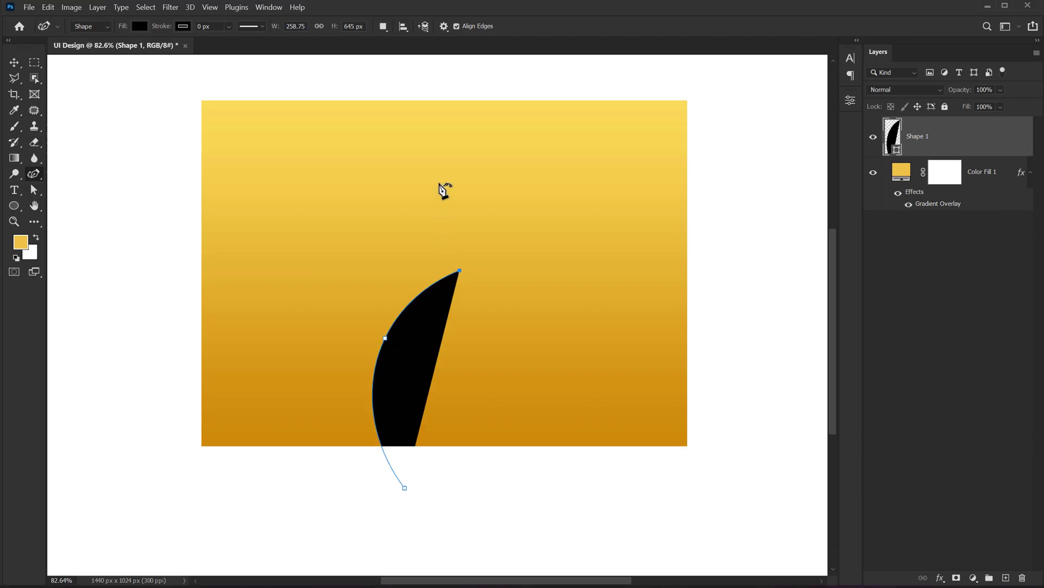
pyautogui.click(444, 190)
pyautogui.click(579, 236)
pyautogui.click(729, 191)
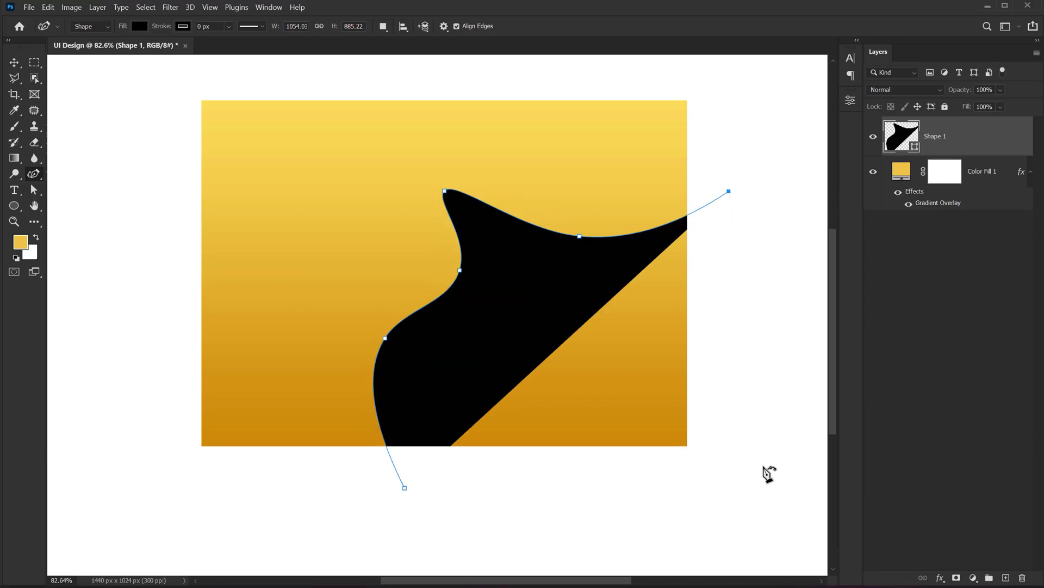
pyautogui.click(763, 469)
pyautogui.click(405, 487)
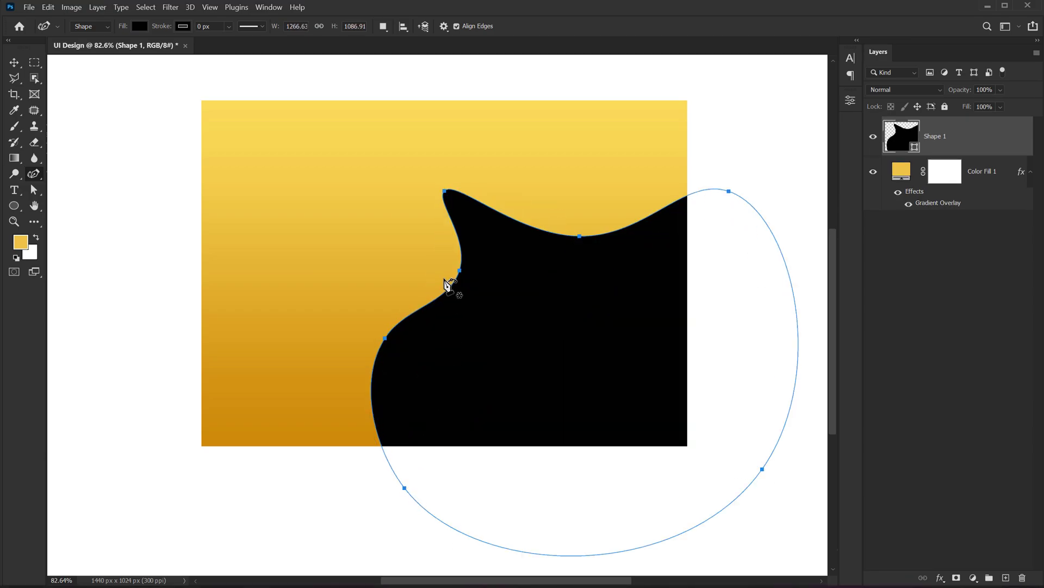
# Step: Smooth the wave's top curves and shift the shape left and slightly down
pyautogui.moveTo(461, 270)
pyautogui.mouseDown()
pyautogui.moveTo(399, 284)
pyautogui.moveTo(440, 289)
pyautogui.mouseUp()
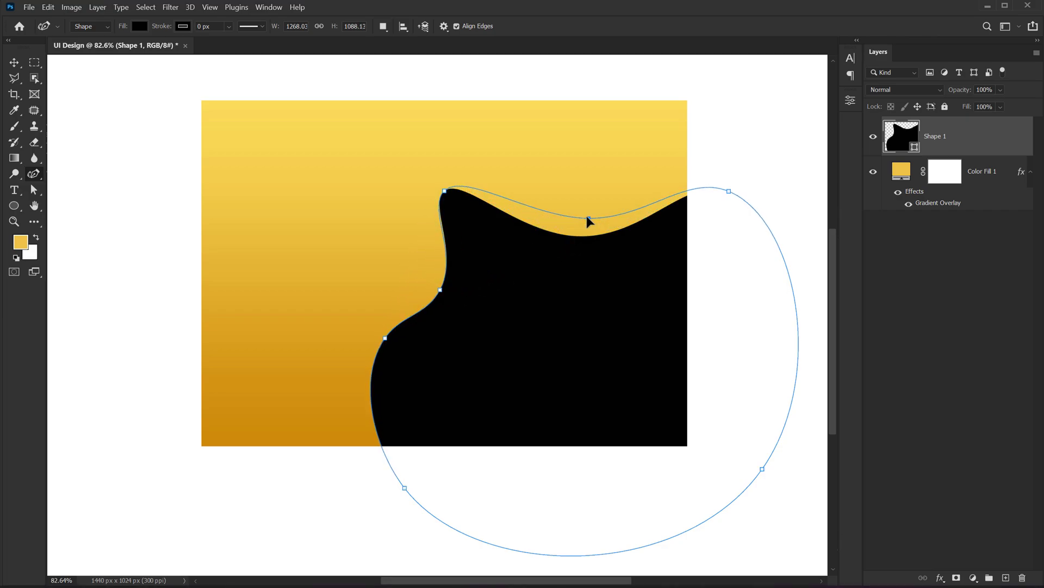
pyautogui.moveTo(579, 238); pyautogui.dragTo(596, 222)
pyautogui.moveTo(445, 191); pyautogui.dragTo(461, 206)
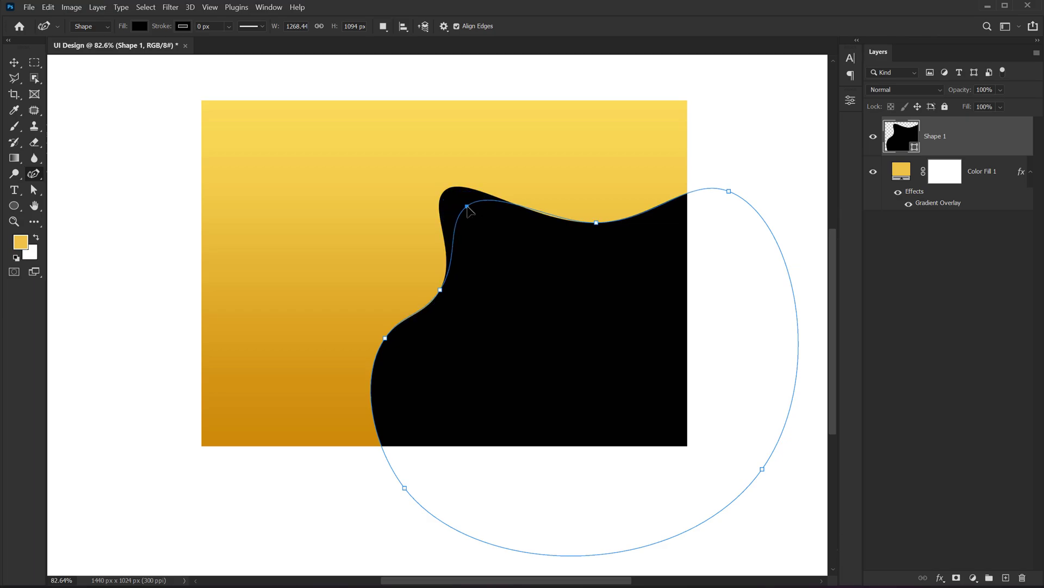
pyautogui.moveTo(404, 488); pyautogui.dragTo(419, 492)
pyautogui.press('v')
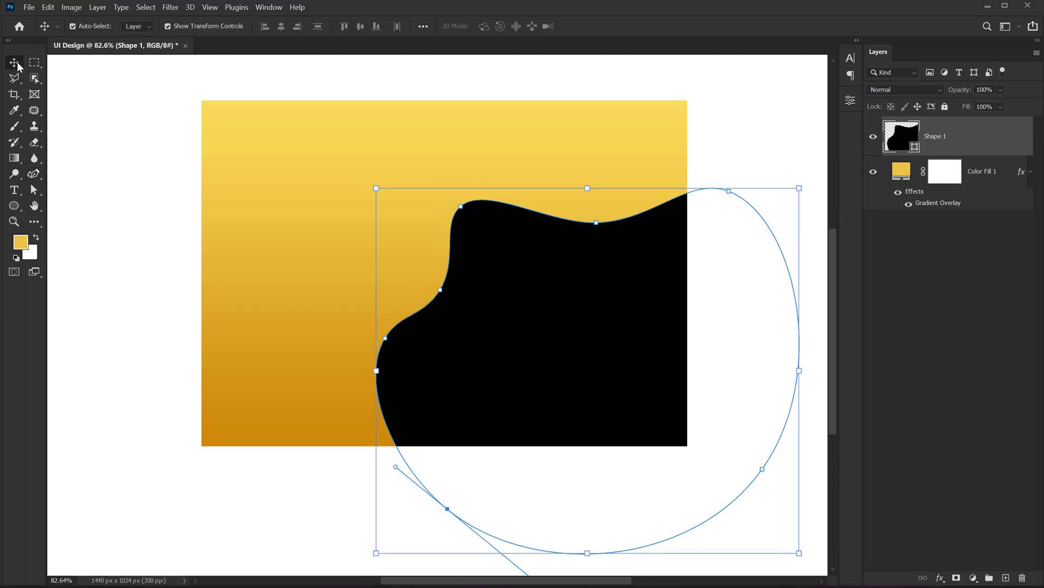
pyautogui.click(758, 152)
pyautogui.moveTo(673, 304)
pyautogui.mouseDown()
pyautogui.moveTo(576, 306)
pyautogui.moveTo(604, 305)
pyautogui.mouseUp()
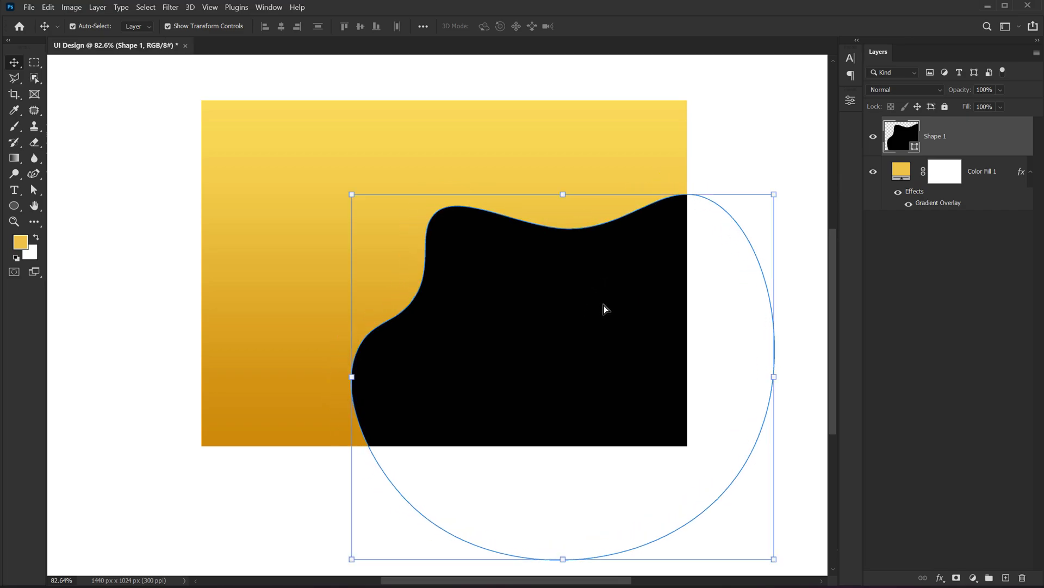
# Step: Draw a closed wavy shape over the left side of the canvas
pyautogui.click(34, 174)
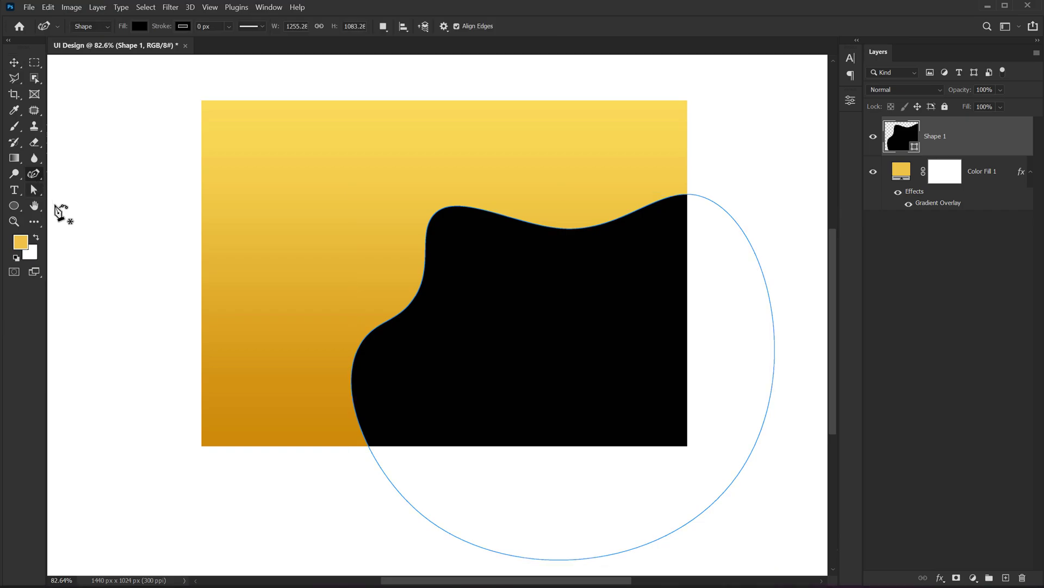
pyautogui.click(313, 70)
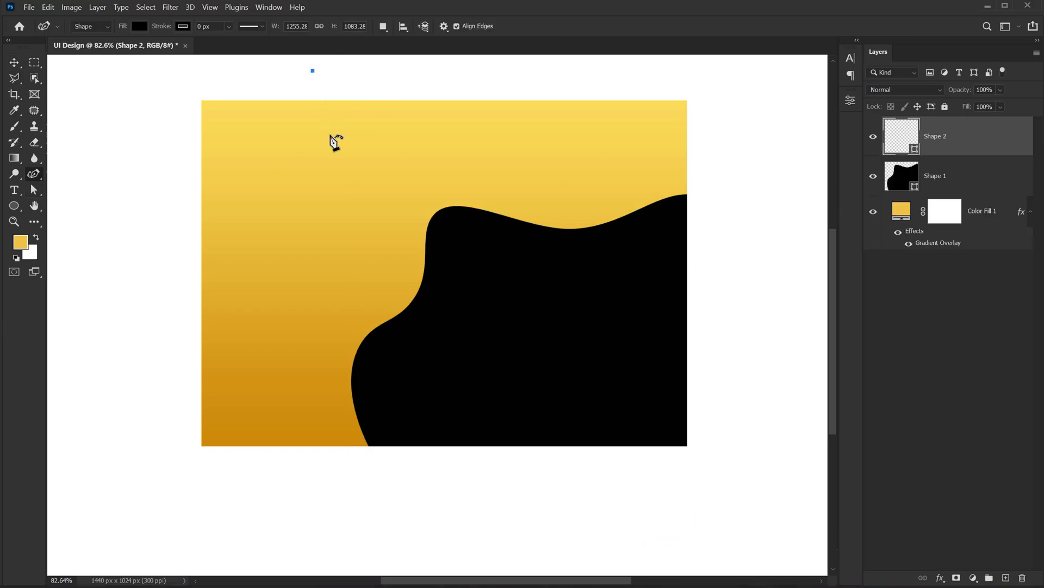
pyautogui.click(335, 167)
pyautogui.click(290, 265)
pyautogui.click(308, 358)
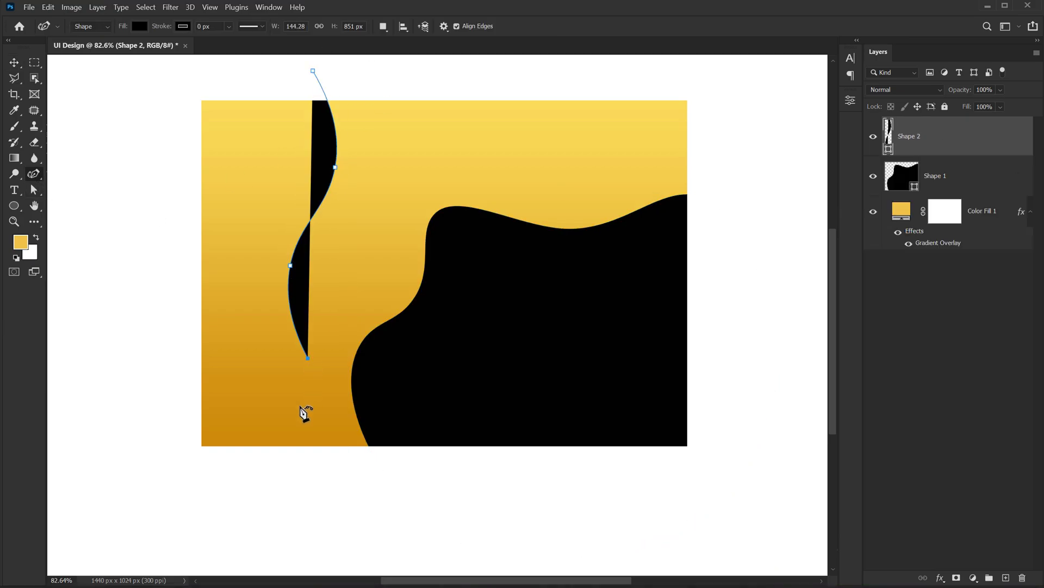
pyautogui.click(251, 480)
pyautogui.click(102, 467)
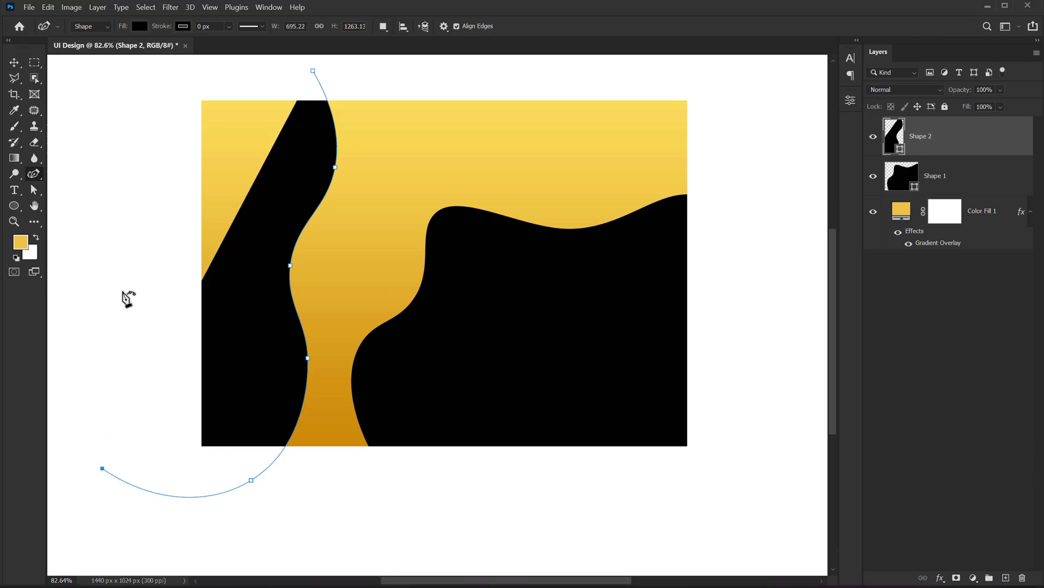
pyautogui.click(120, 81)
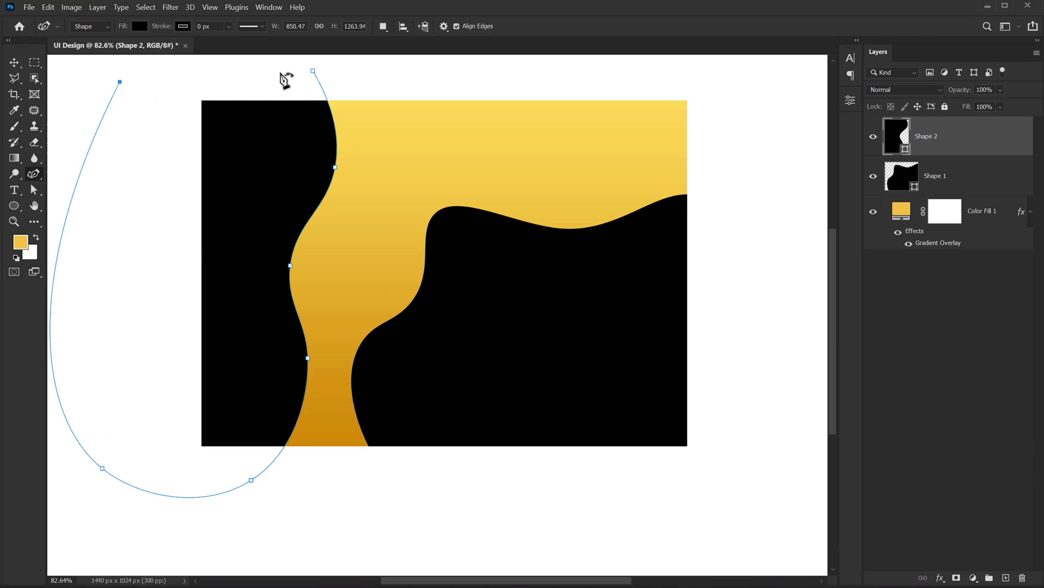
pyautogui.click(313, 71)
# Step: Deselect the layers and recentre the banner in the window
pyautogui.click(14, 62)
pyautogui.click(875, 415)
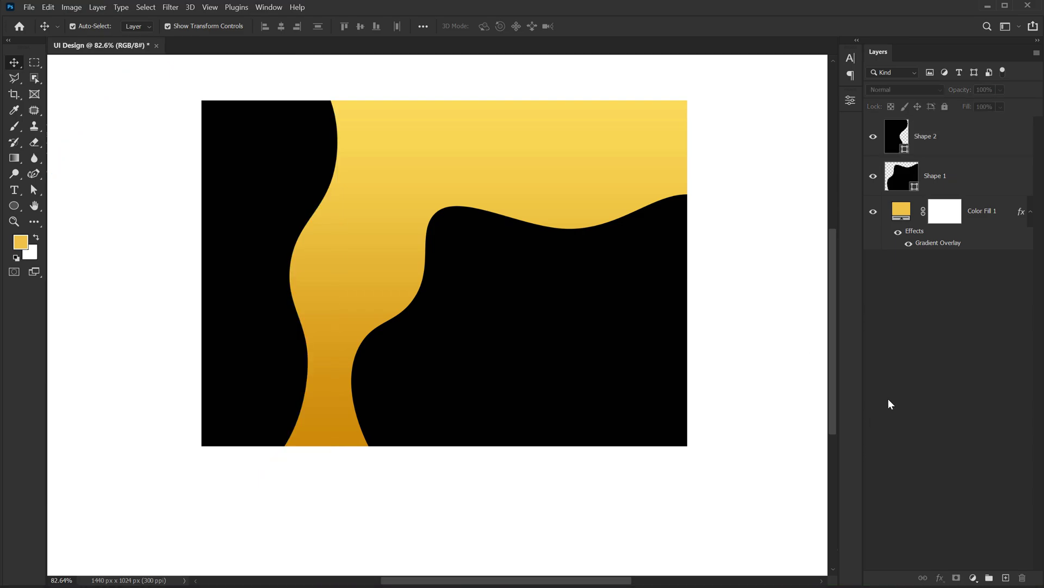
pyautogui.scroll(1, 484, 302)
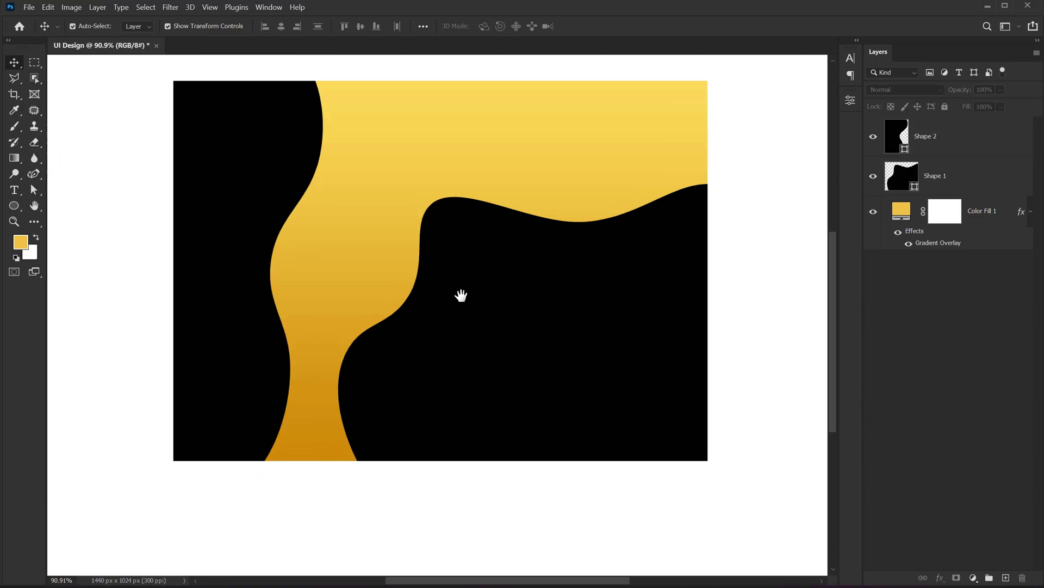
pyautogui.moveTo(462, 294)
pyautogui.mouseDown()
pyautogui.moveTo(454, 325)
pyautogui.moveTo(461, 299)
pyautogui.mouseUp()
pyautogui.scroll(1, 454, 325)
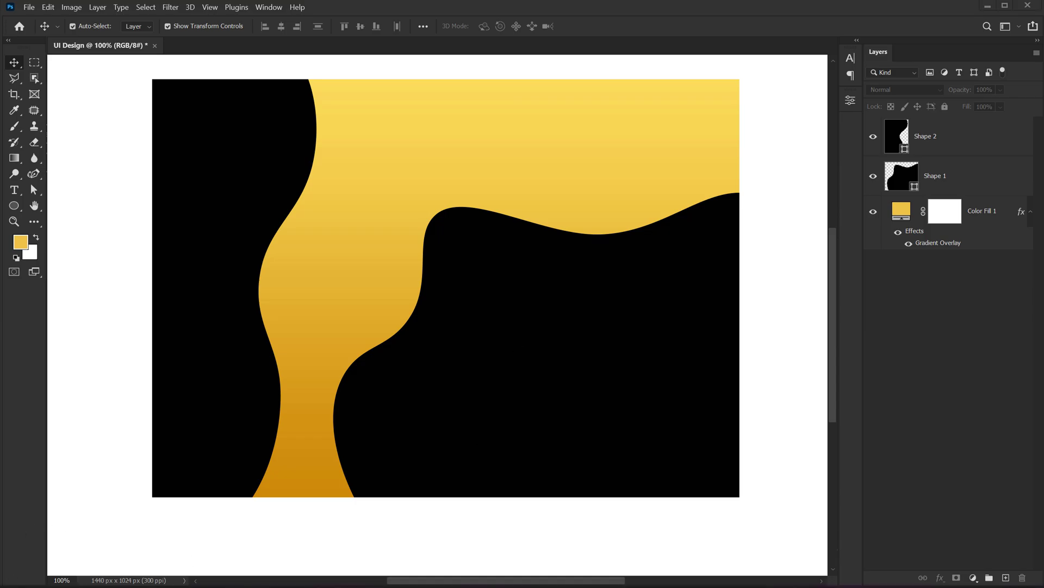
# Step: Copy 2e1f42 from the notes and fill Shape 1 with that dark purple
pyautogui.hotkey('alt', 'Tab')
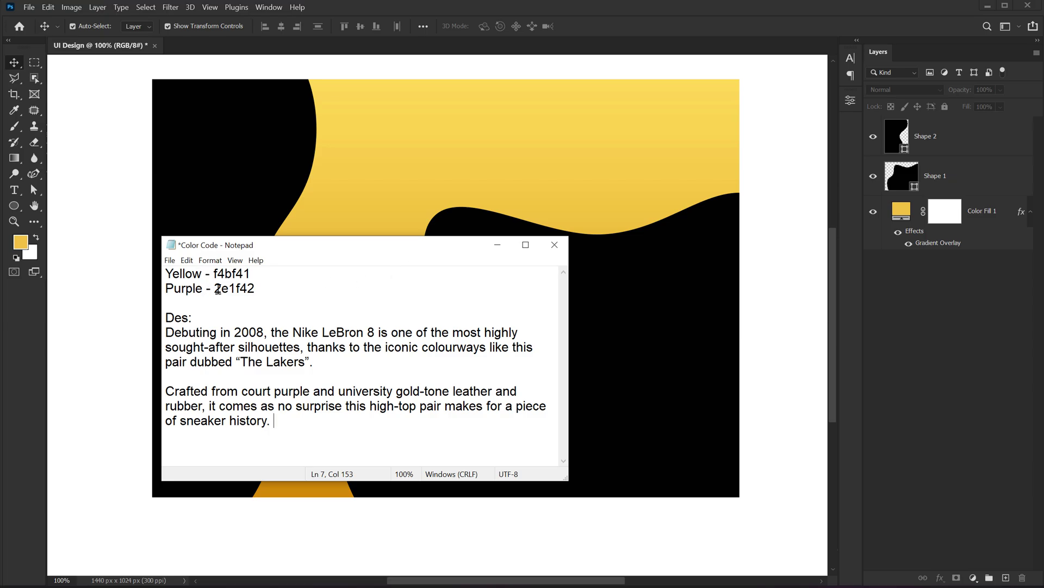
pyautogui.moveTo(216, 288); pyautogui.dragTo(255, 290)
pyautogui.hotkey('ctrl', 'c')
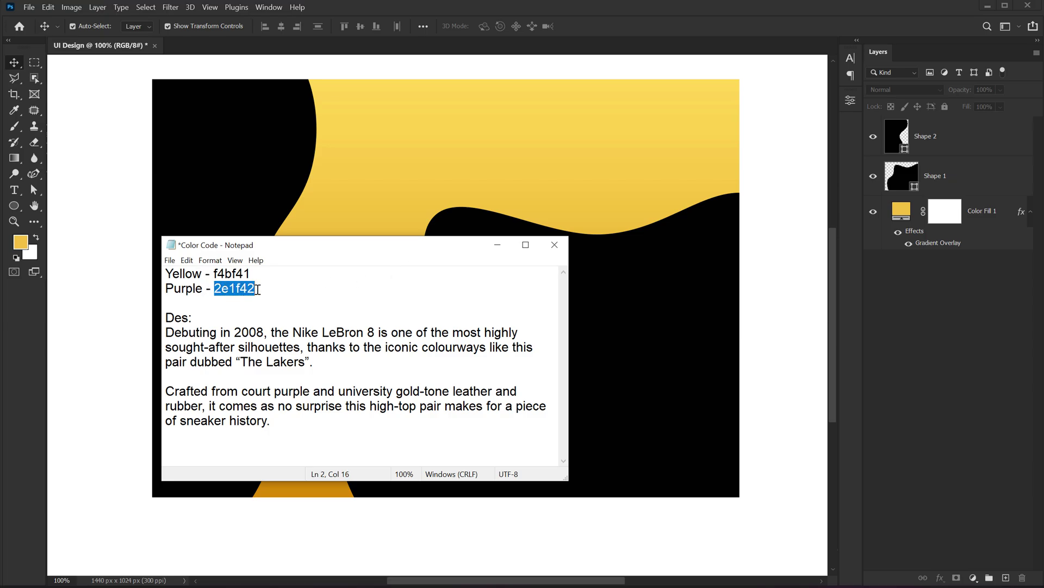
pyautogui.click(497, 244)
pyautogui.click(903, 180)
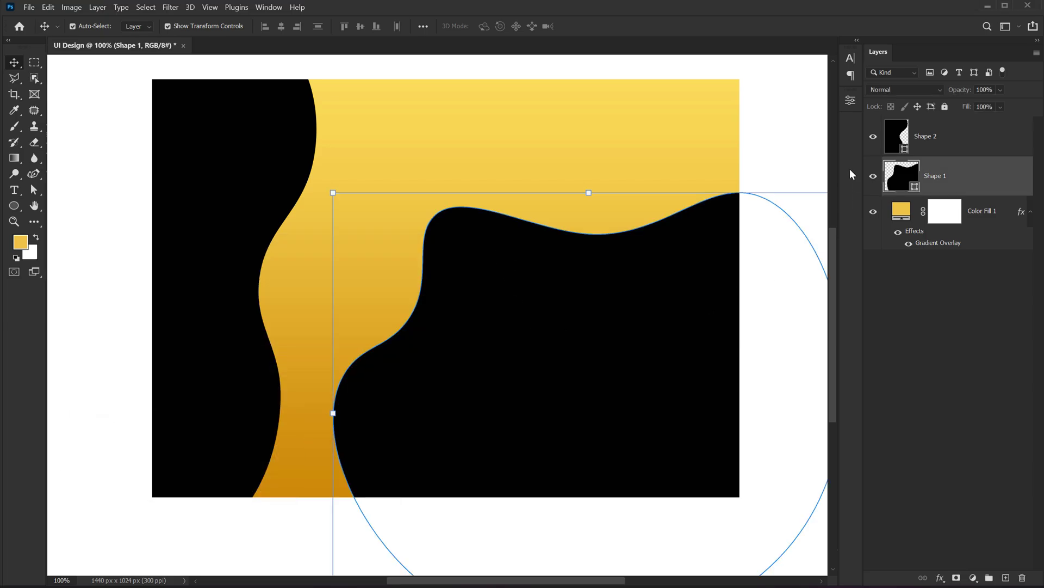
pyautogui.doubleClick(902, 180)
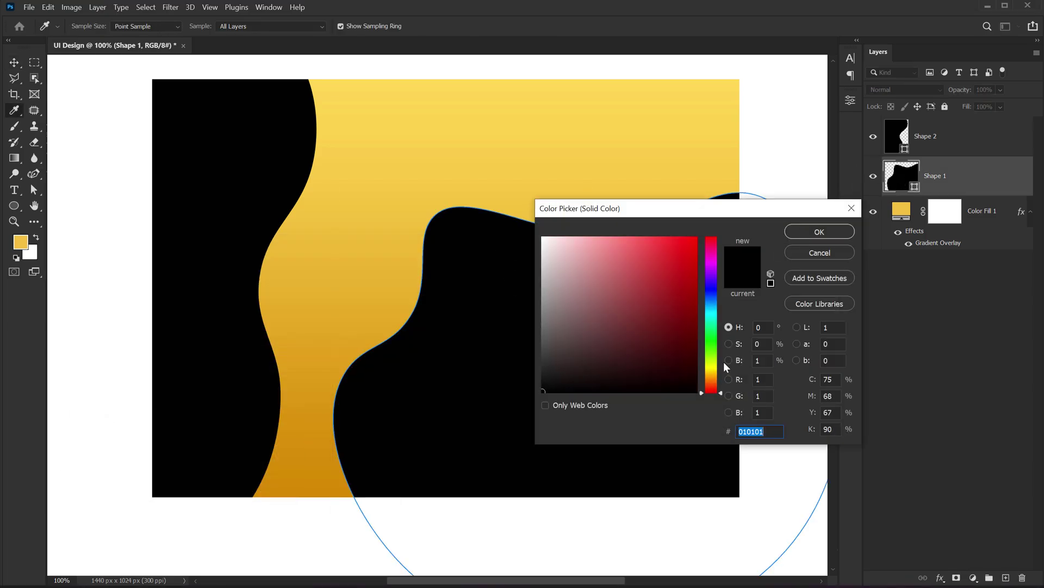
pyautogui.hotkey('ctrl', 'v')
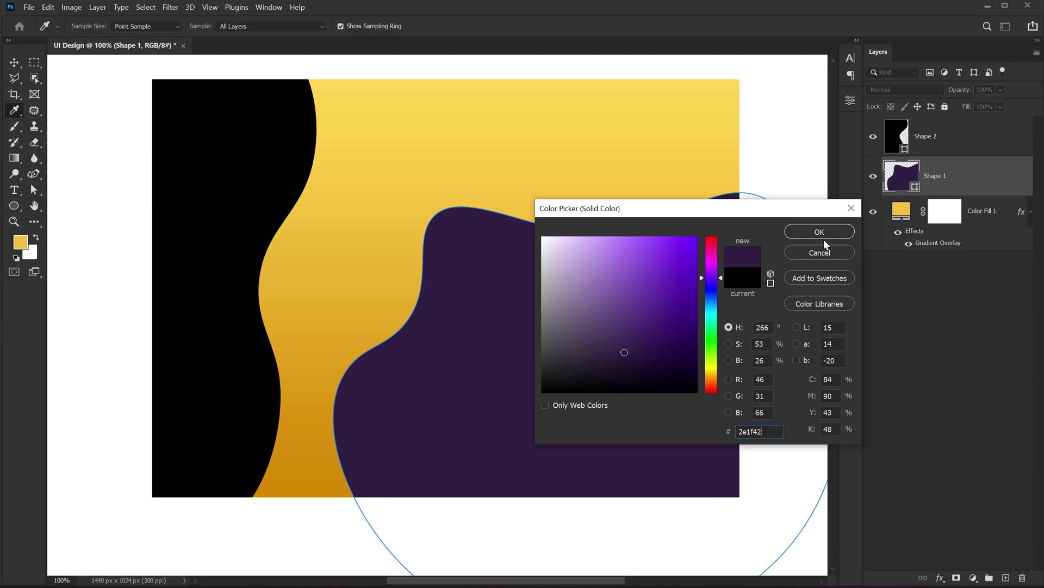
pyautogui.click(819, 232)
# Step: Recolour Shape 2 to 2e1f42 as well and drop the Shoe-Purple photo onto the banner
pyautogui.click(900, 143)
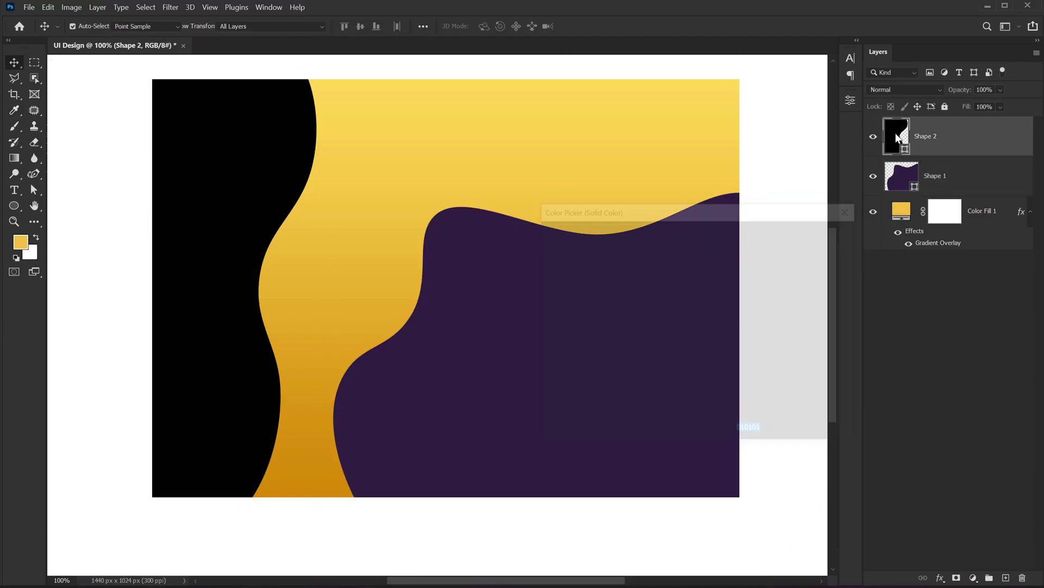
pyautogui.hotkey('ctrl', 'v')
pyautogui.click(807, 233)
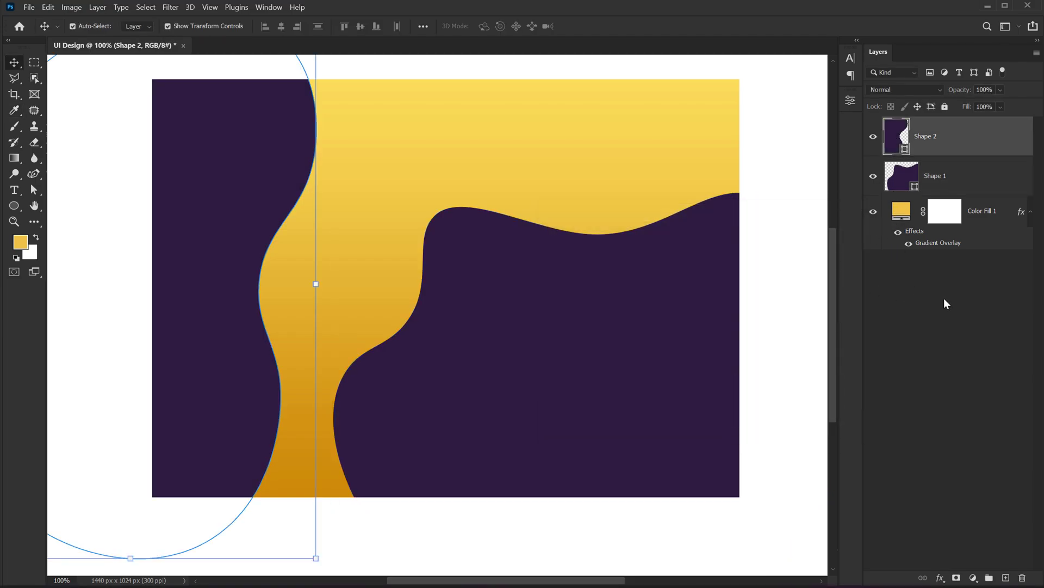
pyautogui.click(930, 329)
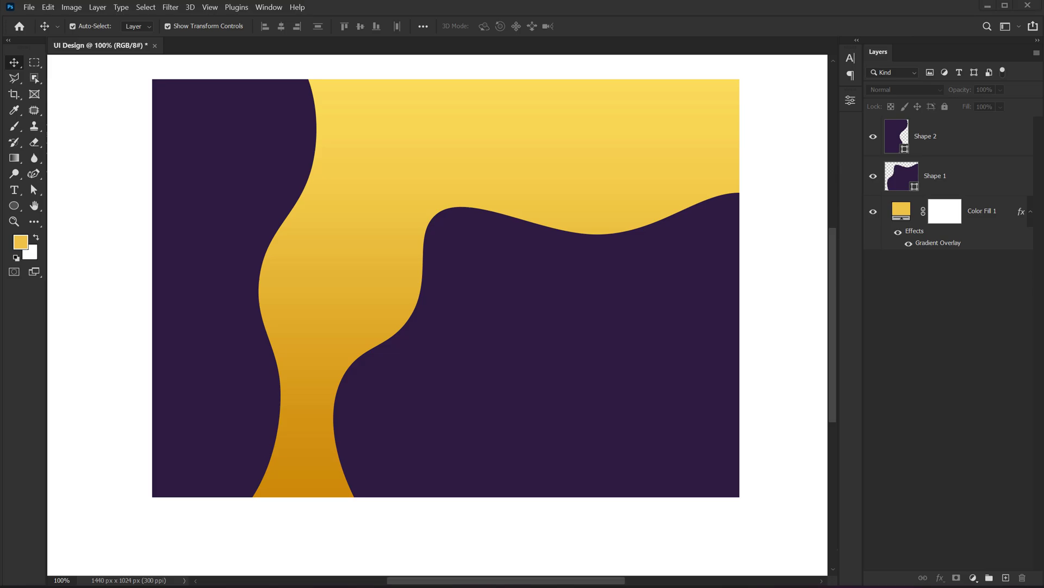
pyautogui.moveTo(163, 252); pyautogui.dragTo(298, 305)
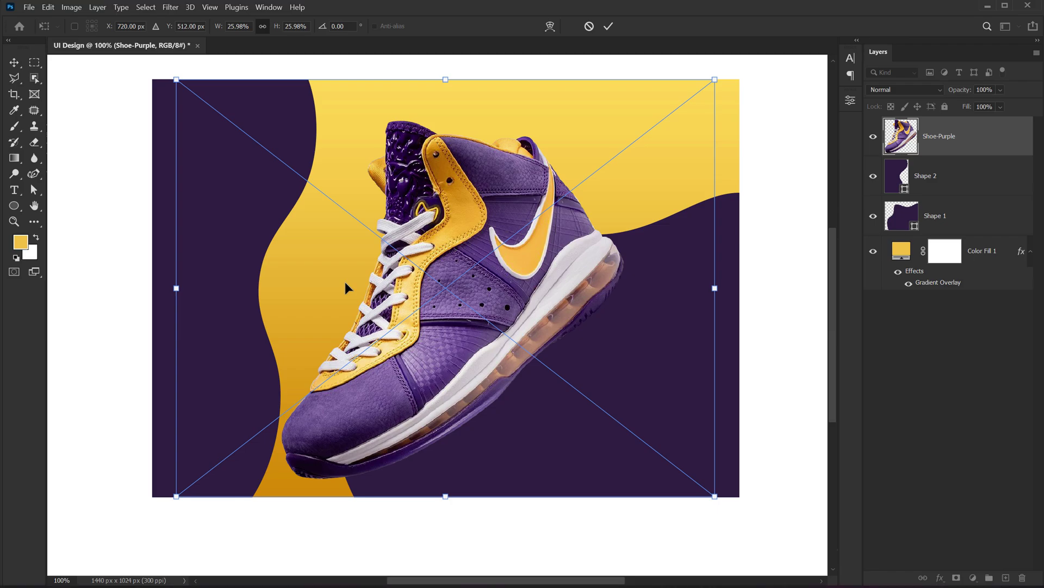
# Step: Flip the Shoe-Purple photo horizontally, scale it to about 17%, tilt it, and place it left
pyautogui.rightClick(483, 292)
pyautogui.click(529, 521)
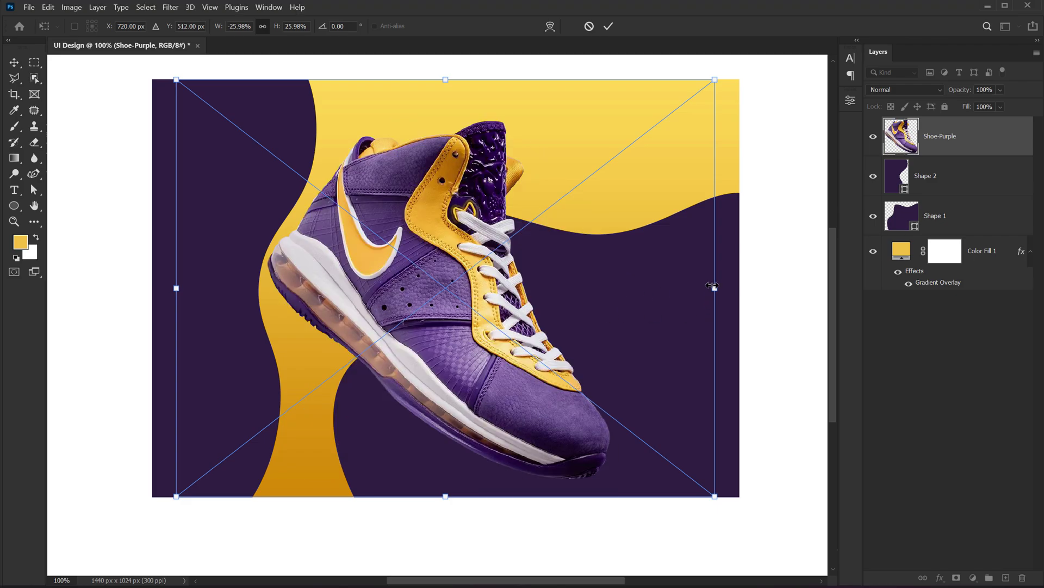
pyautogui.moveTo(702, 289); pyautogui.dragTo(624, 287)
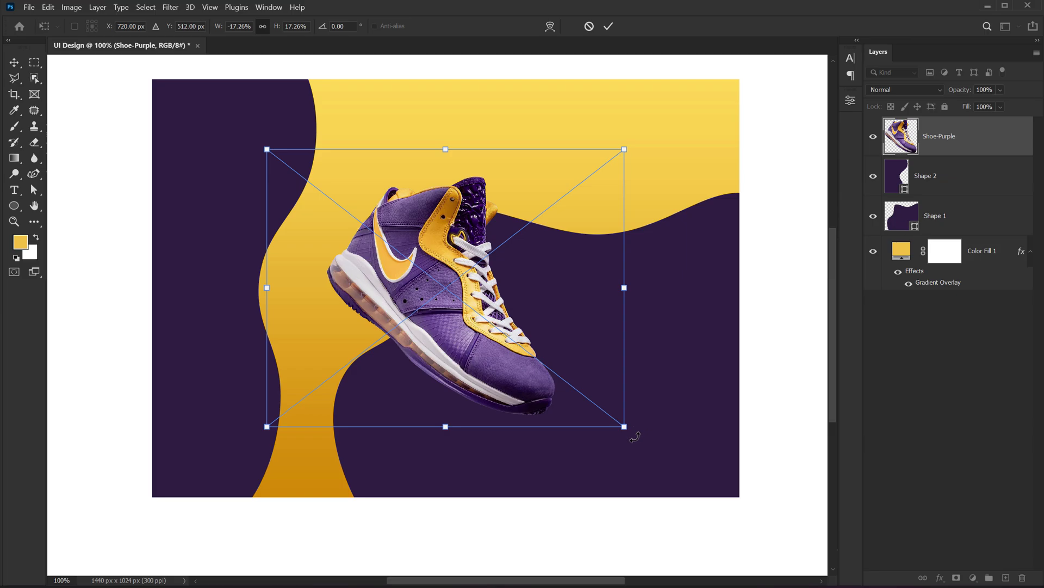
pyautogui.moveTo(635, 433); pyautogui.dragTo(645, 421)
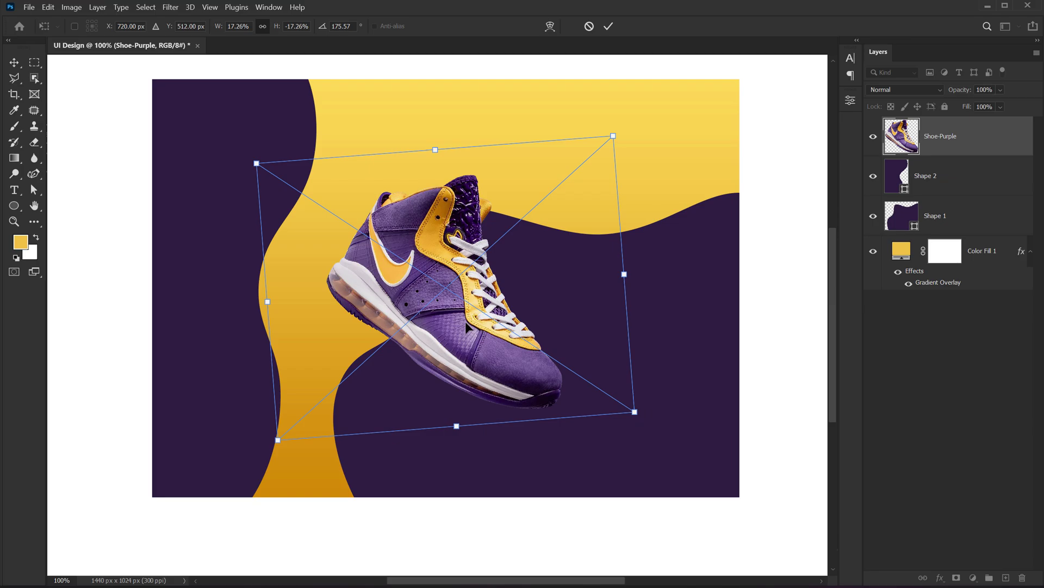
pyautogui.moveTo(461, 313); pyautogui.dragTo(335, 309)
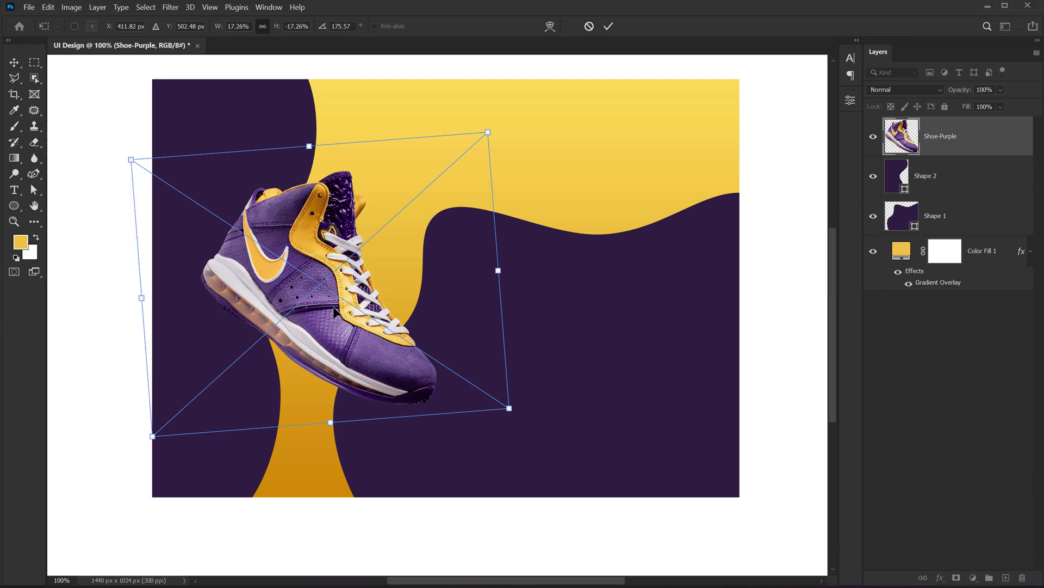
pyautogui.moveTo(509, 408); pyautogui.dragTo(531, 423)
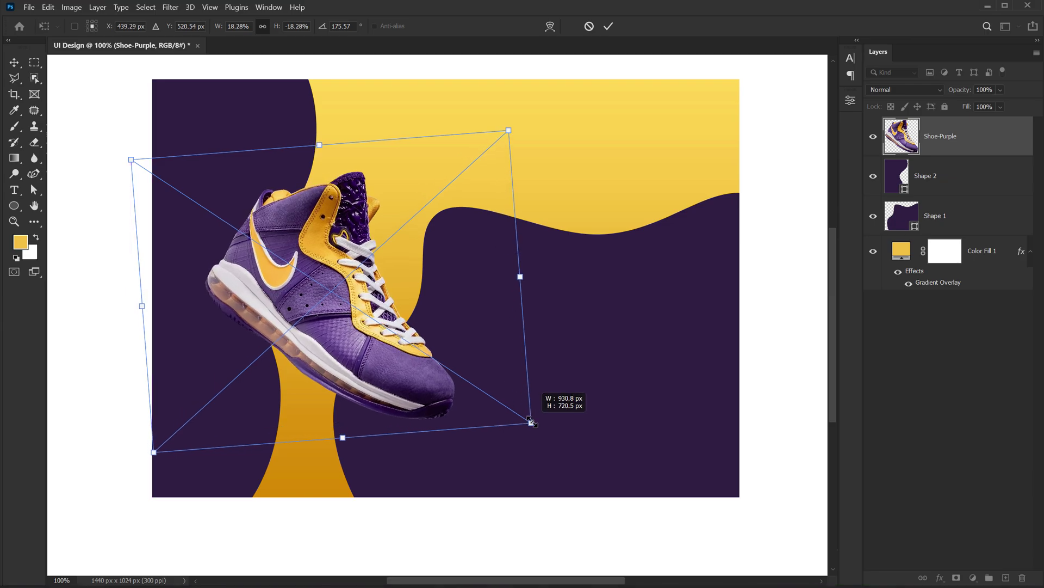
pyautogui.moveTo(367, 373); pyautogui.dragTo(358, 379)
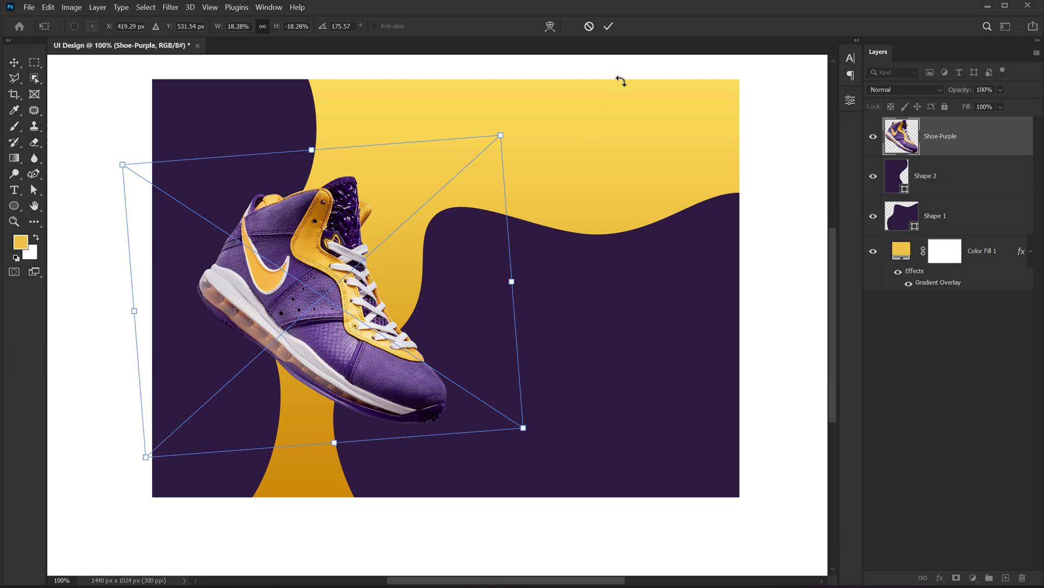
pyautogui.click(613, 28)
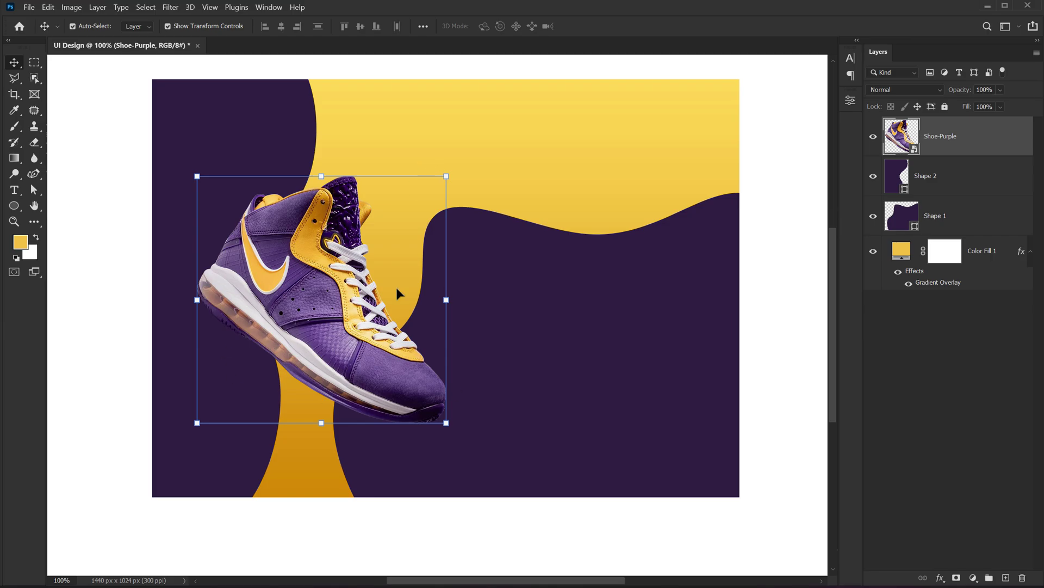
# Step: Give Shoe-Purple a dark purple (#130b1d) drop shadow with Noise 2
pyautogui.click(919, 351)
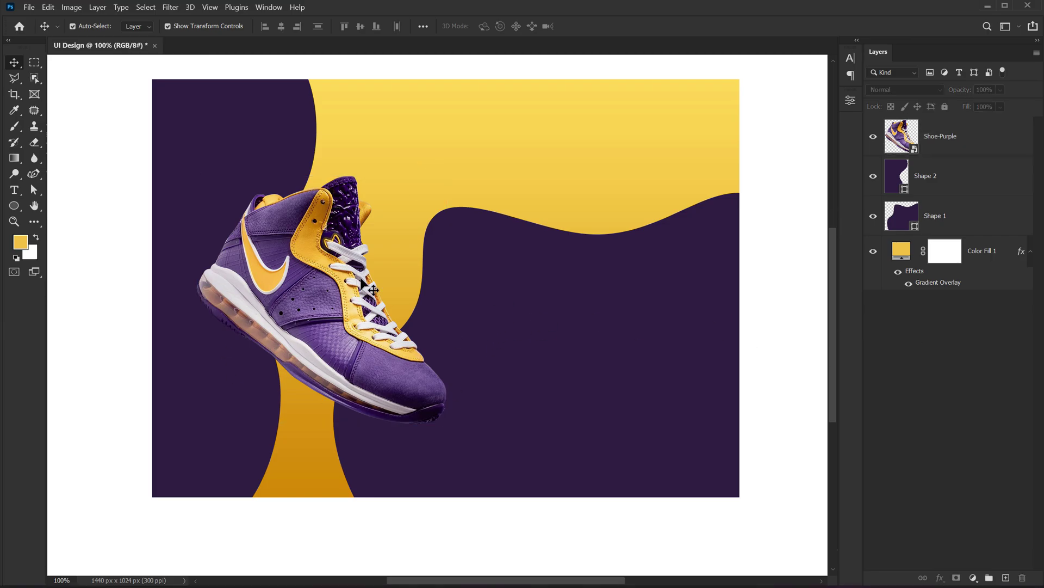
pyautogui.click(930, 135)
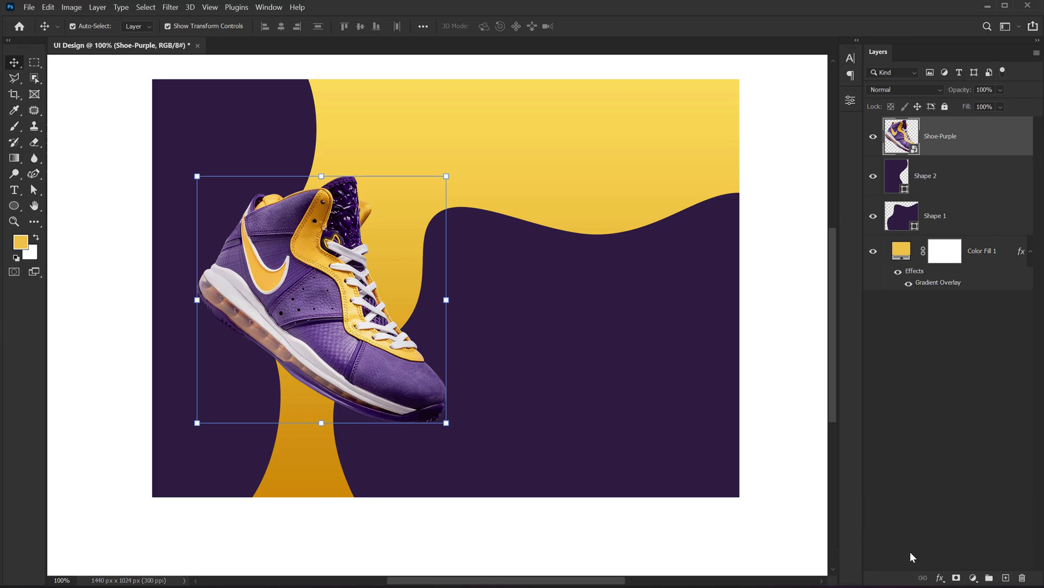
pyautogui.click(940, 577)
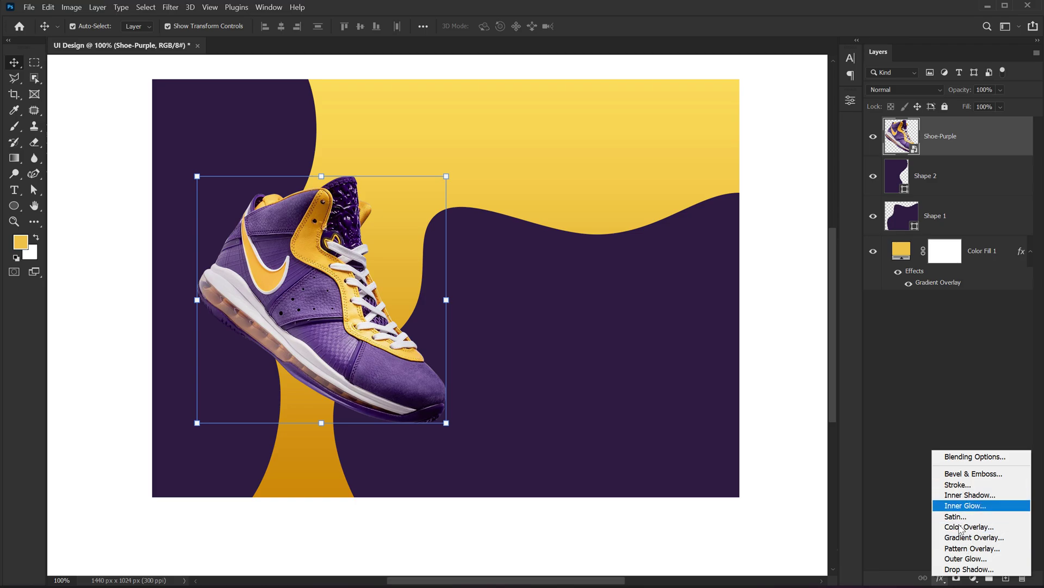
pyautogui.click(963, 569)
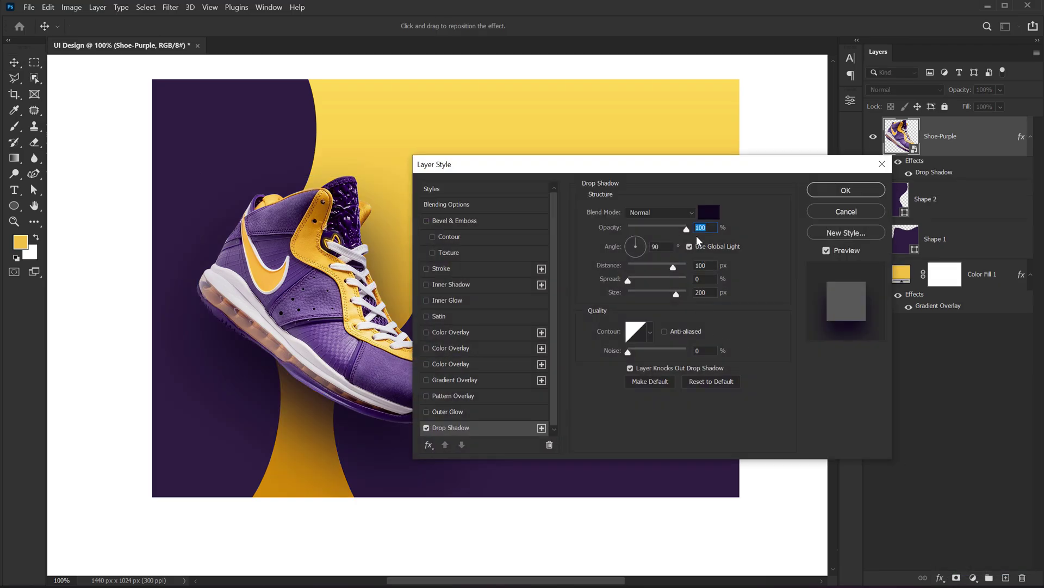
pyautogui.moveTo(680, 164); pyautogui.dragTo(724, 145)
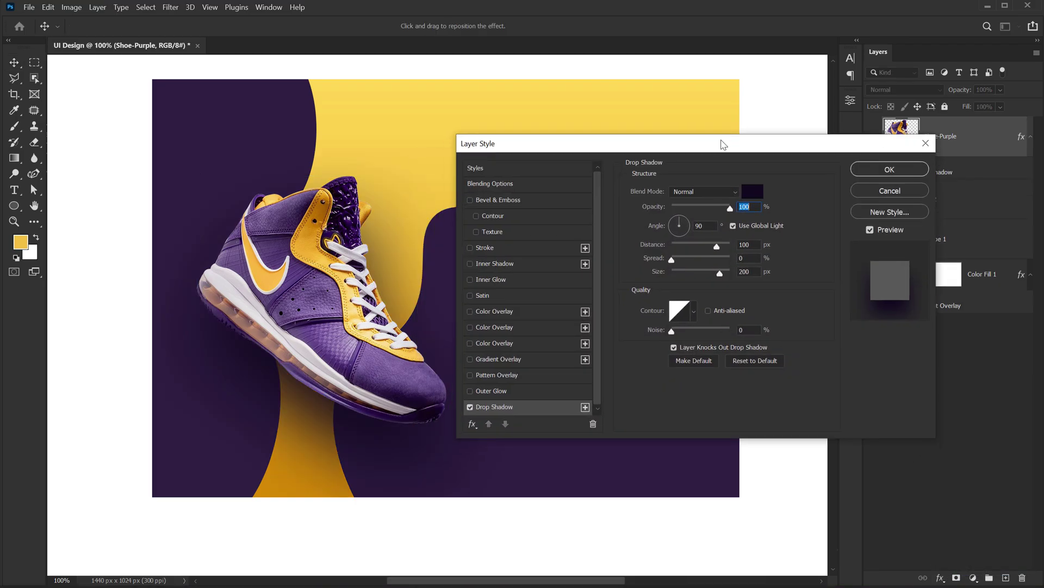
pyautogui.click(749, 193)
pyautogui.click(586, 460)
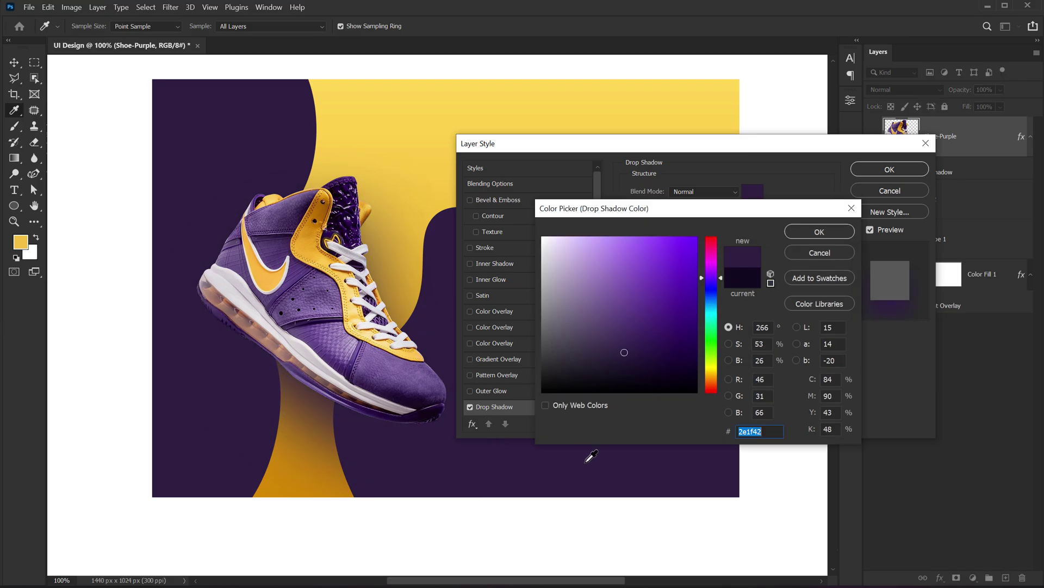
pyautogui.click(638, 375)
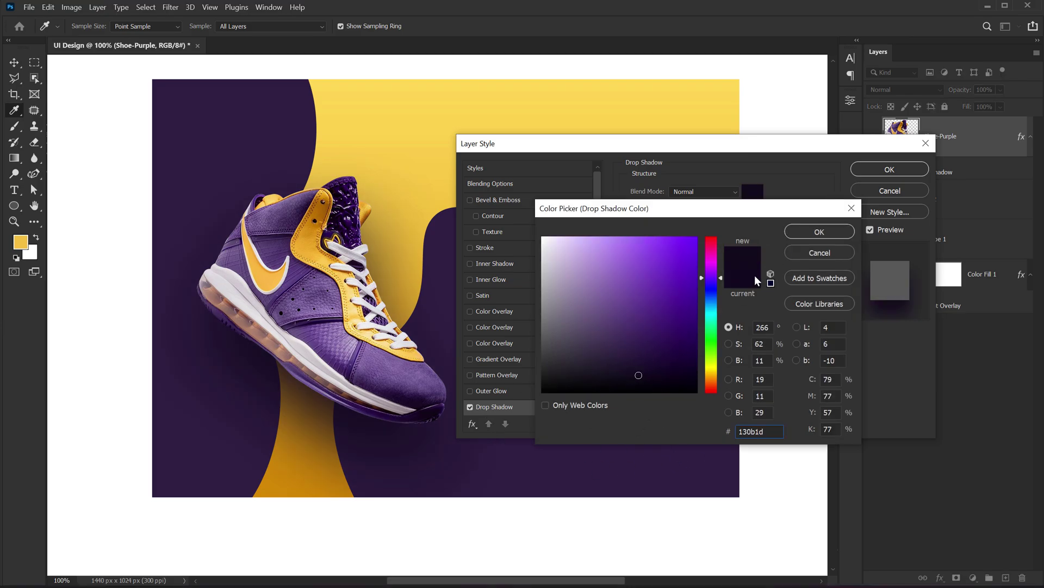
pyautogui.click(820, 232)
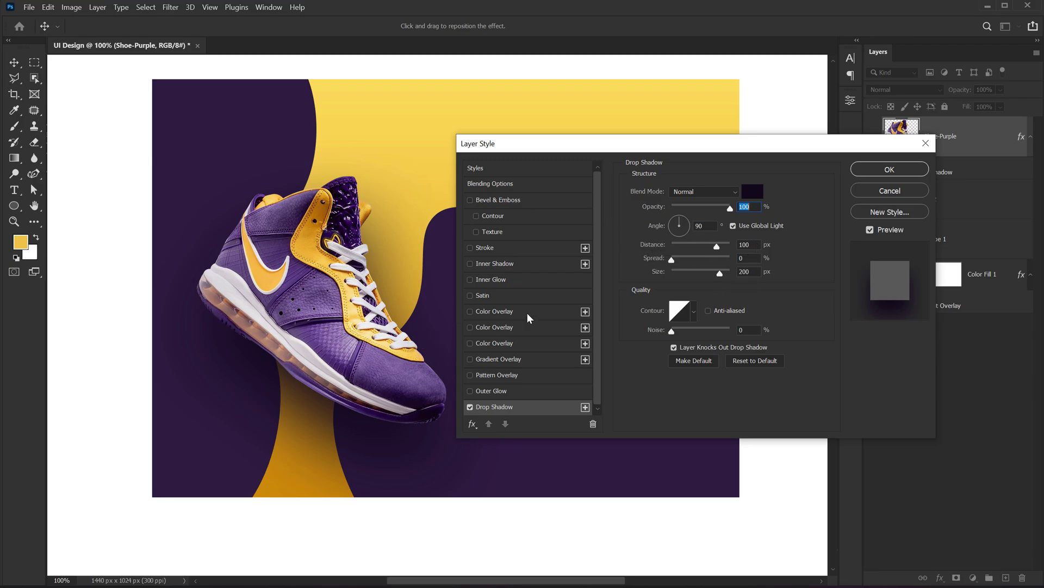
pyautogui.click(748, 330)
pyautogui.write('2')
pyautogui.click(884, 178)
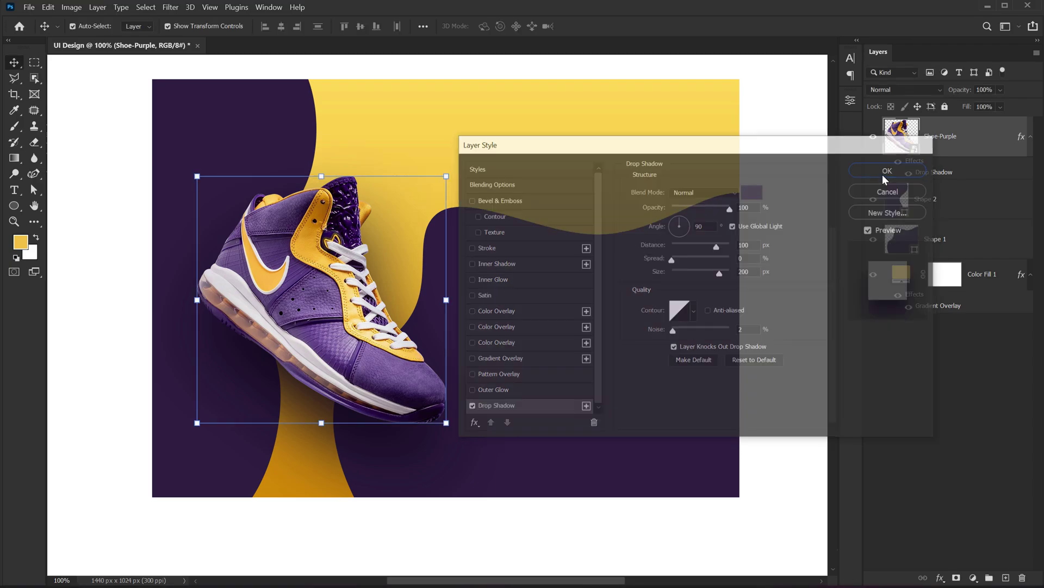
# Step: Sharpen the Shoe-Purple layer with Filter > Sharpen > Sharpen
pyautogui.click(793, 357)
pyautogui.click(932, 148)
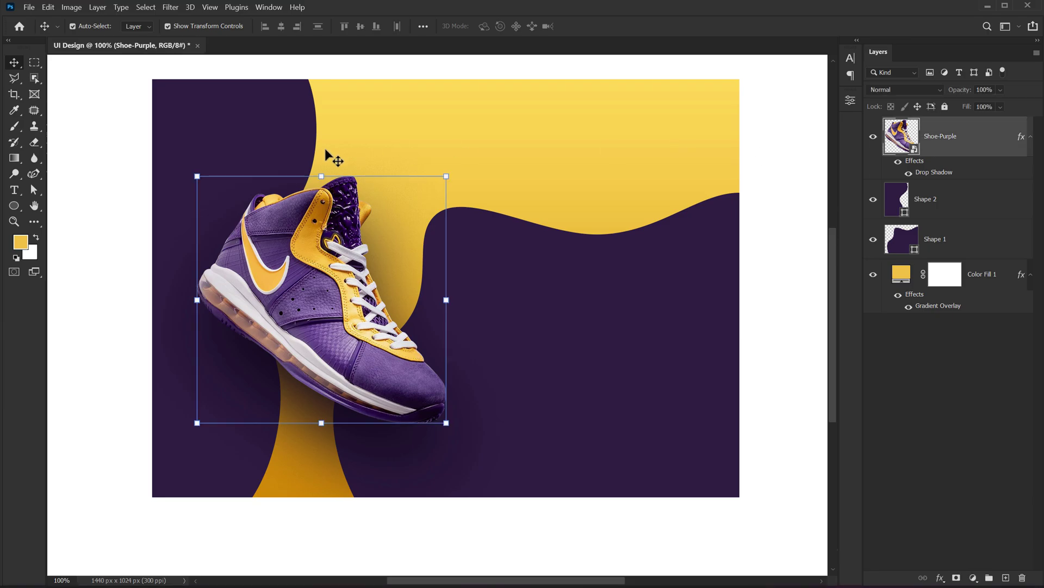
pyautogui.click(171, 7)
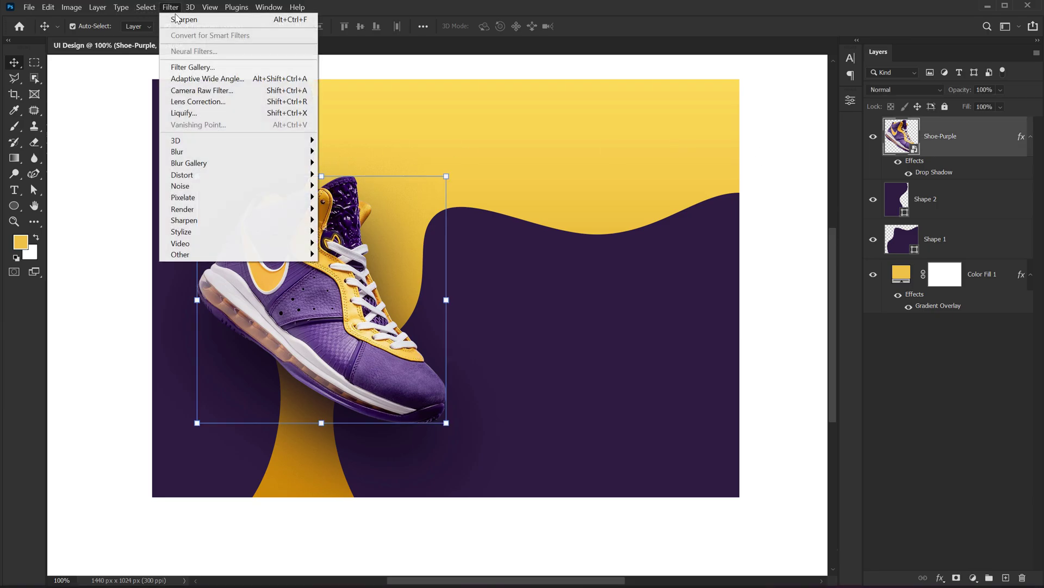
pyautogui.moveTo(184, 220)
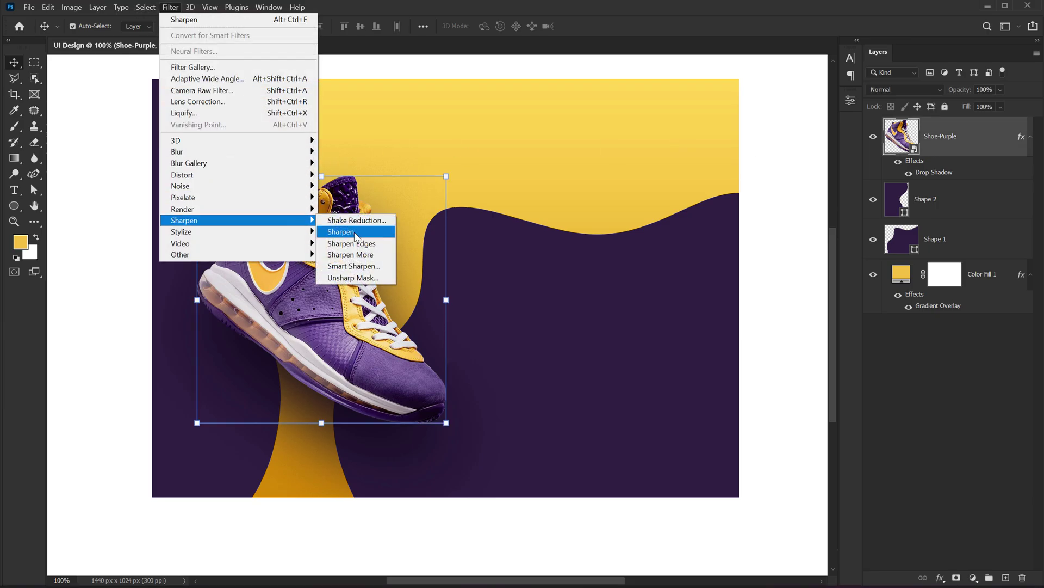
pyautogui.click(338, 231)
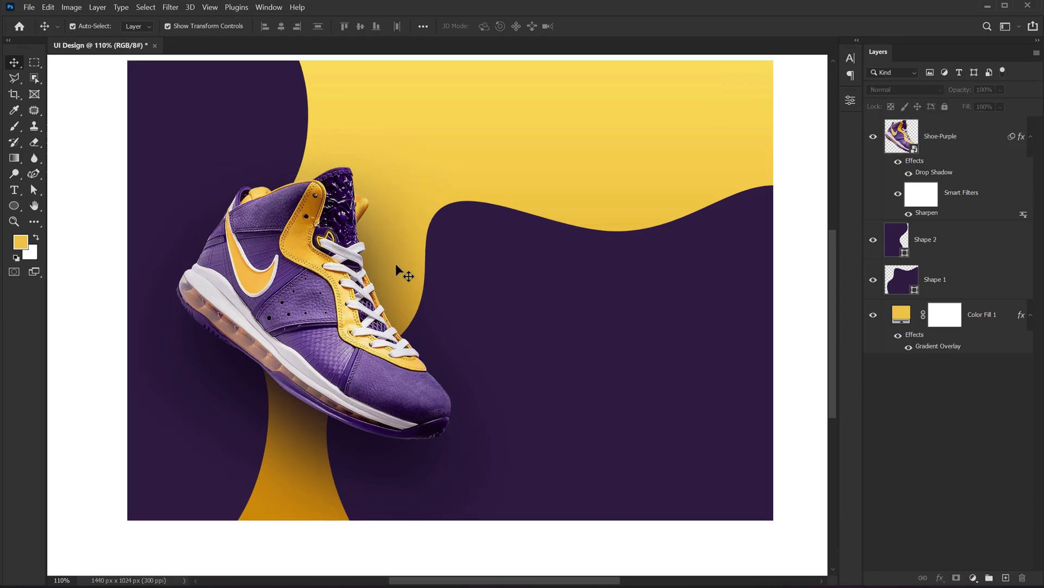
pyautogui.moveTo(396, 261); pyautogui.dragTo(387, 269)
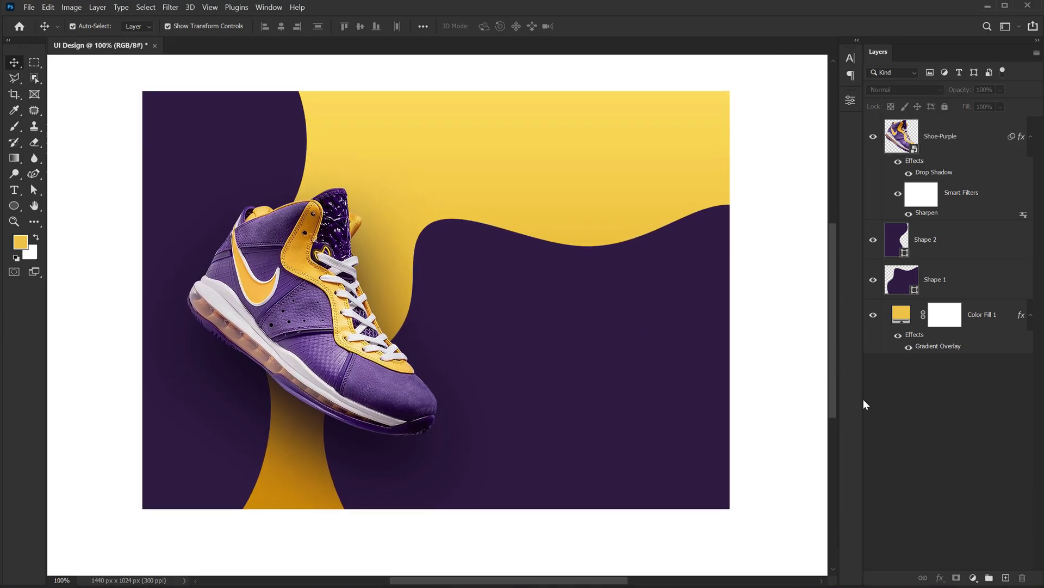
# Step: Type 'Lebron' as a new text layer and size it to 43 pt
pyautogui.click(16, 191)
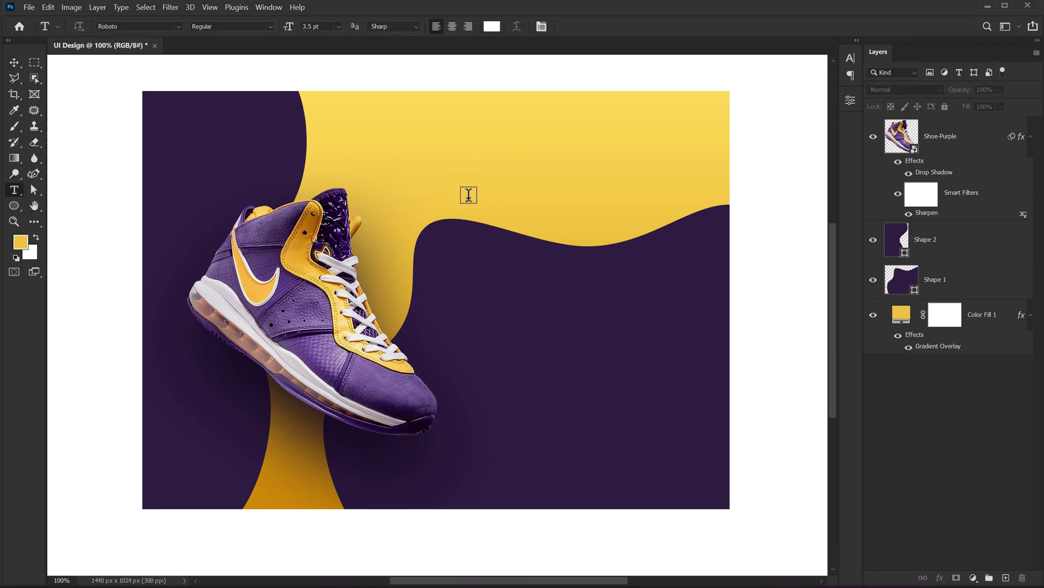
pyautogui.click(468, 195)
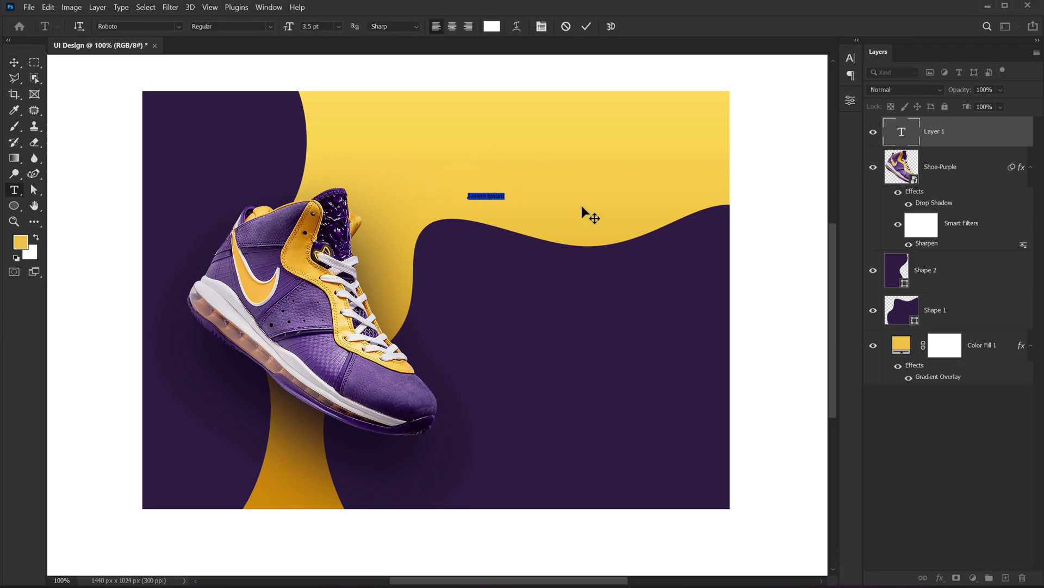
pyautogui.write('Lebr')
pyautogui.write('on')
pyautogui.click(14, 62)
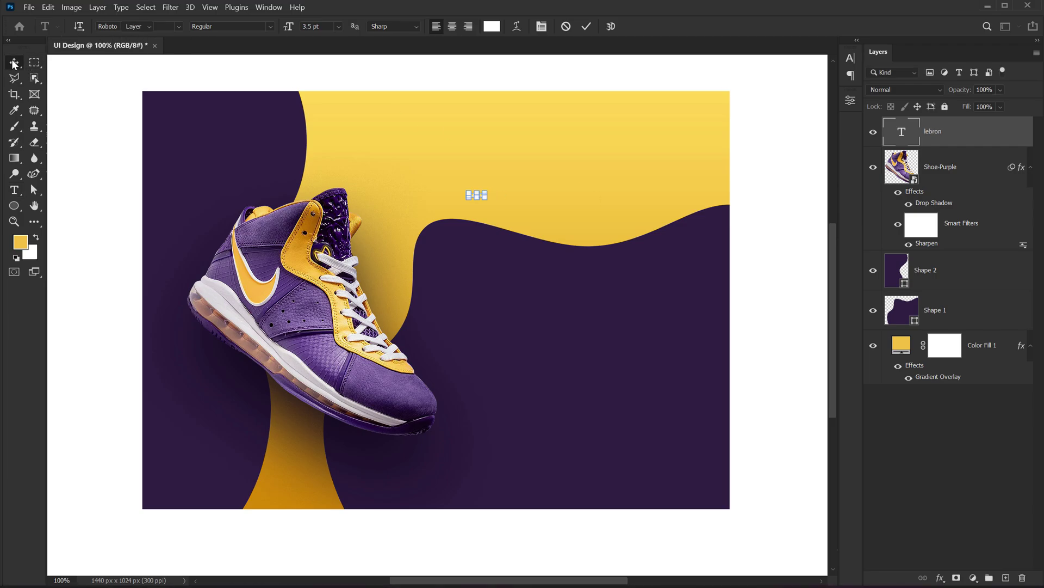
pyautogui.click(850, 59)
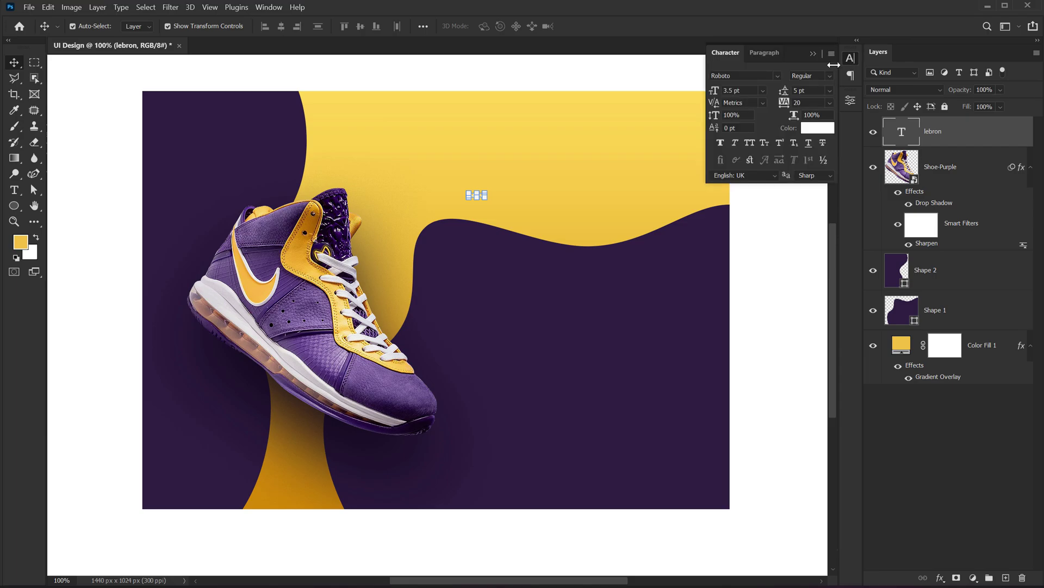
pyautogui.moveTo(717, 95); pyautogui.dragTo(742, 83)
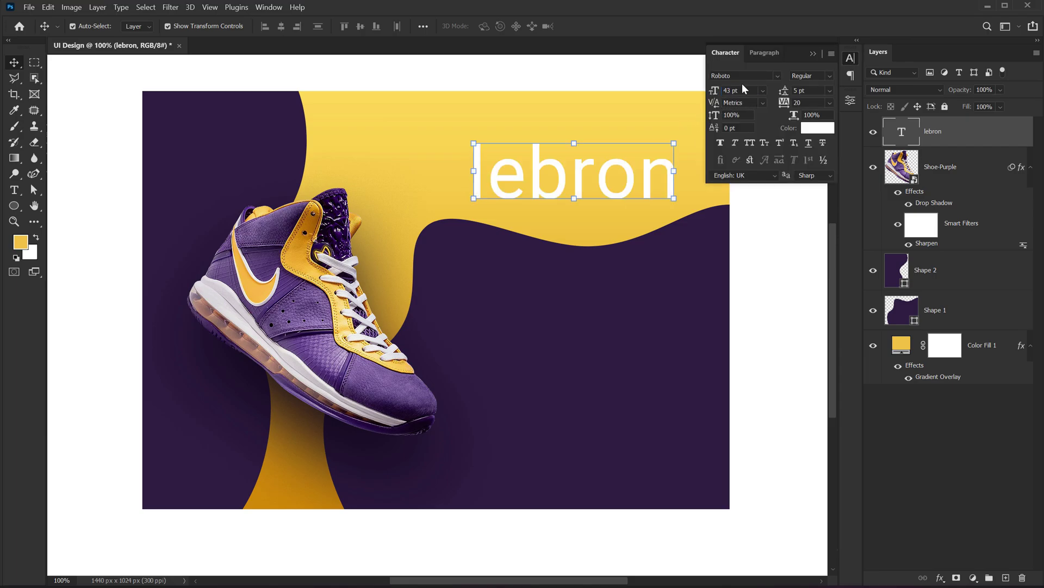
# Step: Set the text to TacticSans-Bld in All Caps and move it left above the shoe
pyautogui.click(743, 76)
pyautogui.write('tact')
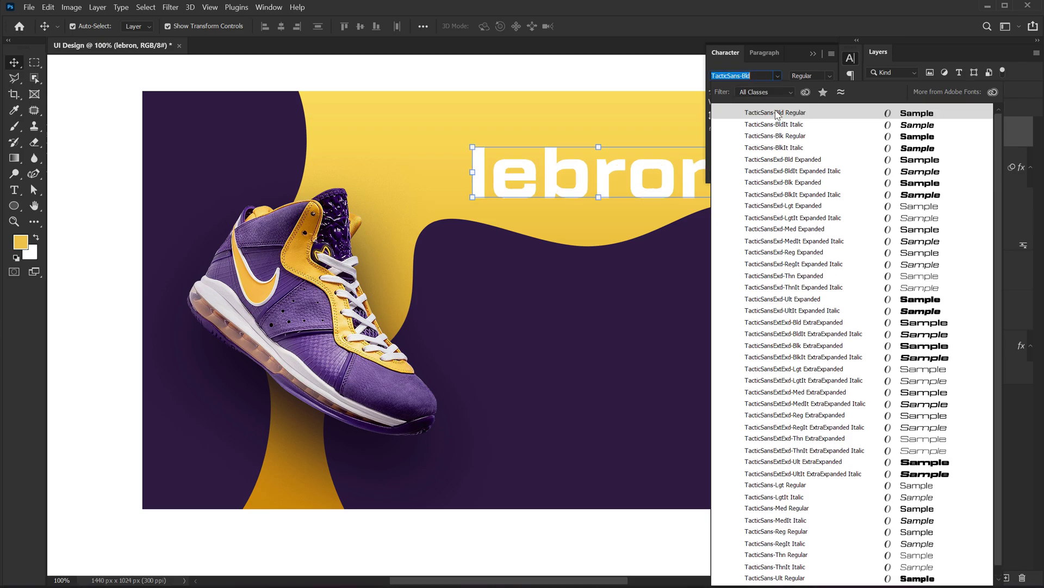
pyautogui.click(777, 113)
pyautogui.click(751, 143)
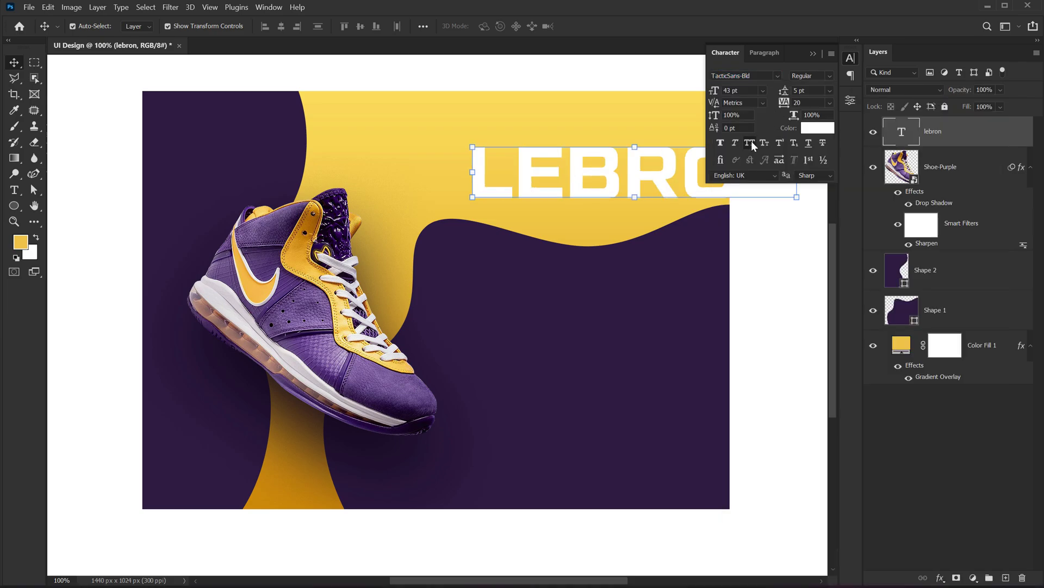
pyautogui.moveTo(592, 165); pyautogui.dragTo(466, 167)
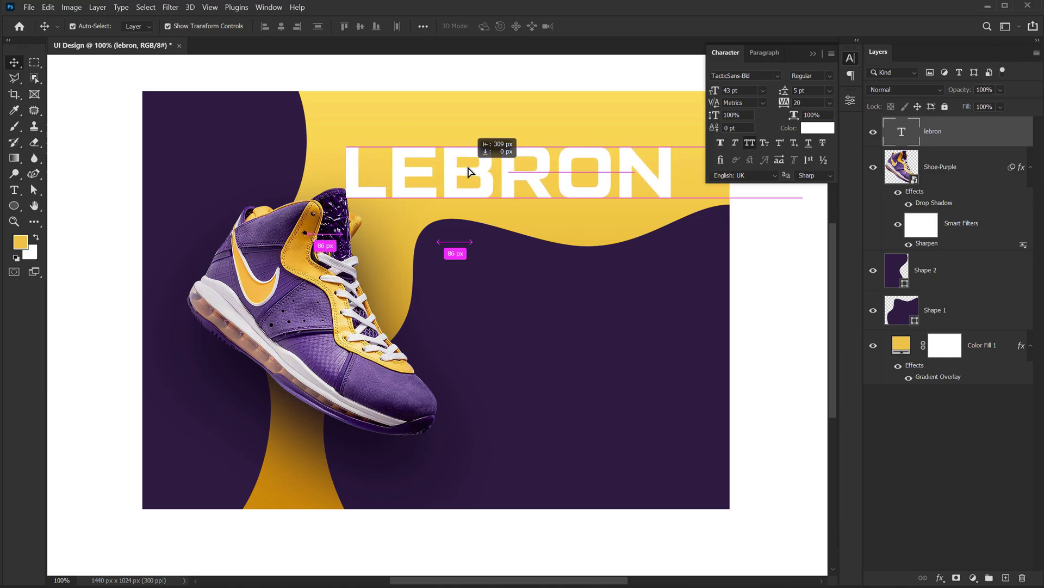
# Step: Change the font to TacticSans-BlkIt, set tracking to 0, and move LEBRON top-left
pyautogui.click(831, 76)
pyautogui.click(727, 76)
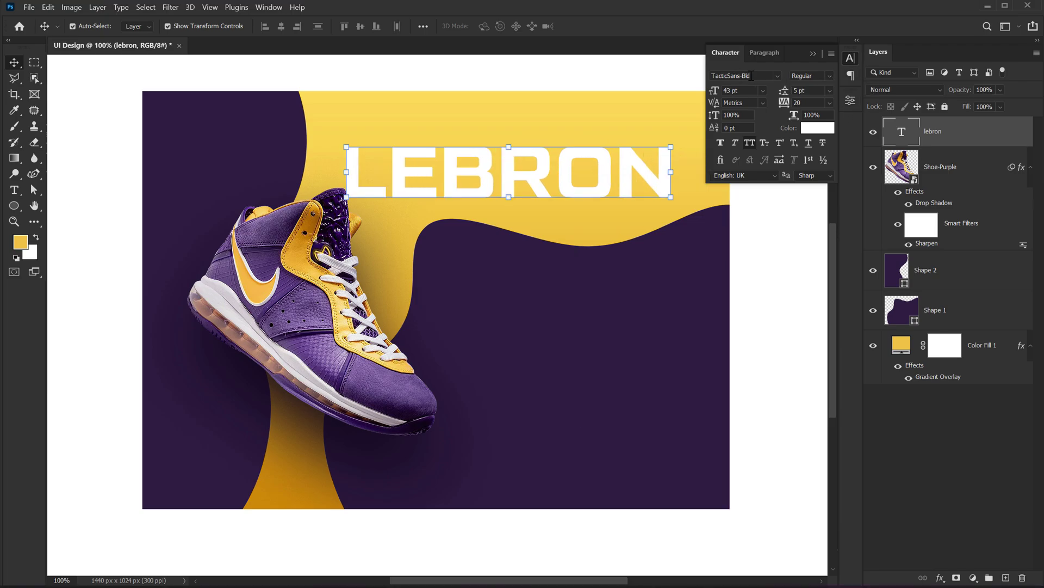
pyautogui.click(777, 76)
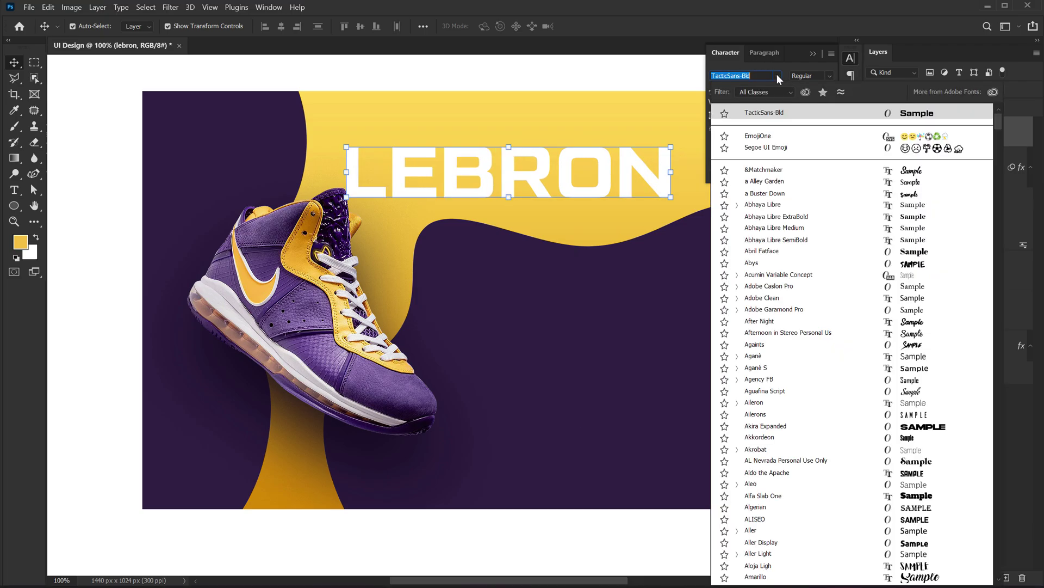
pyautogui.write('tactic')
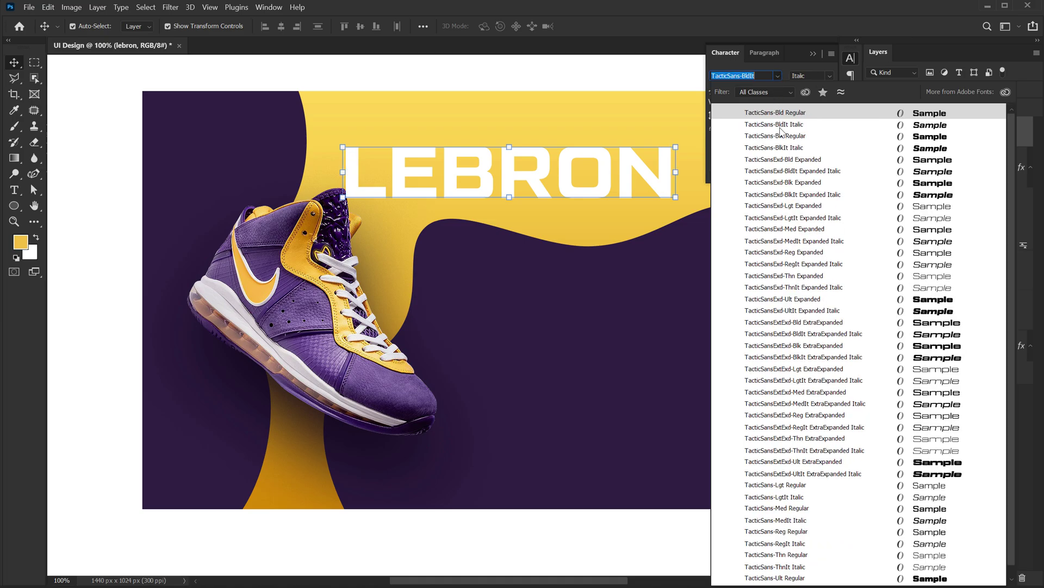
pyautogui.click(781, 149)
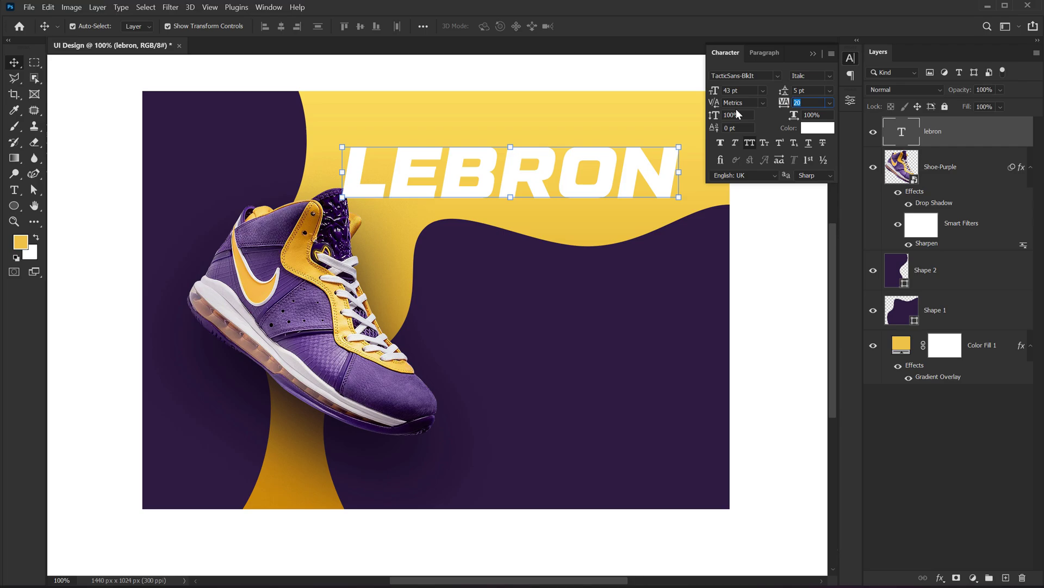
pyautogui.write('0')
pyautogui.press('Return')
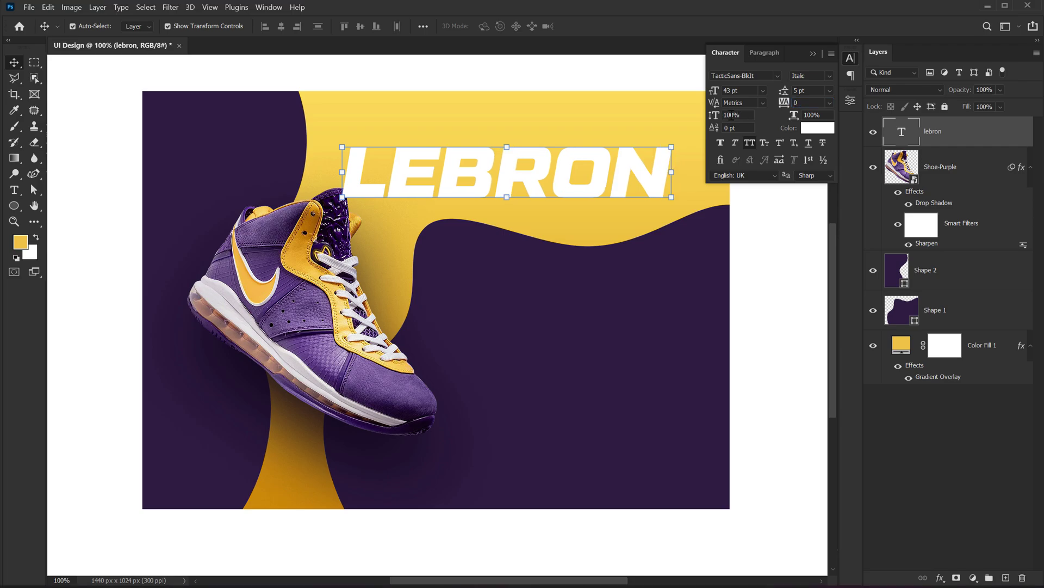
pyautogui.moveTo(511, 173)
pyautogui.mouseDown()
pyautogui.moveTo(329, 151)
pyautogui.moveTo(337, 140)
pyautogui.mouseUp()
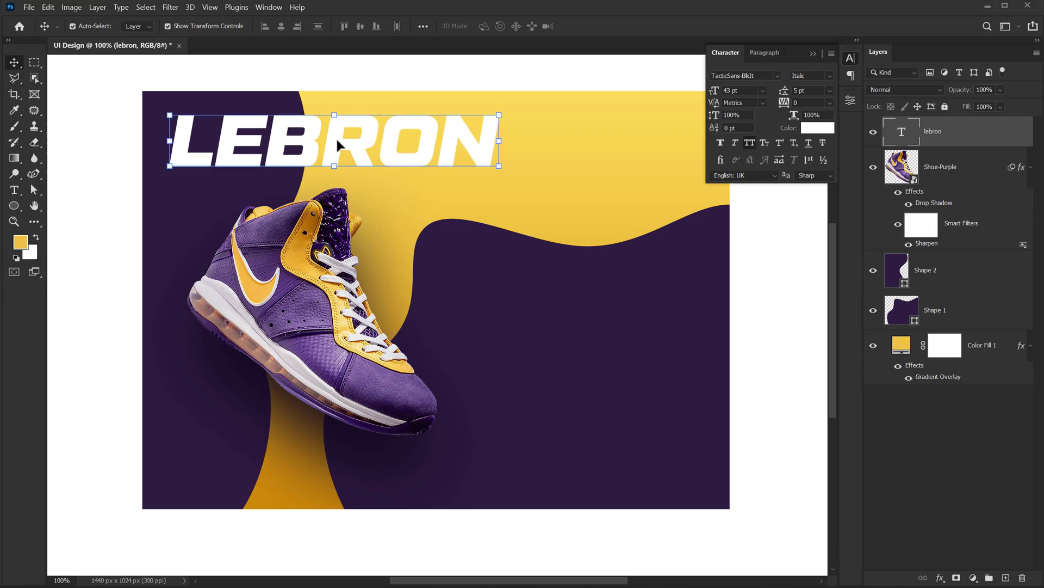
# Step: Add a LAKERS line with 35 pt leading, raise the title, and Alt-drag a copy below
pyautogui.doubleClick(350, 136)
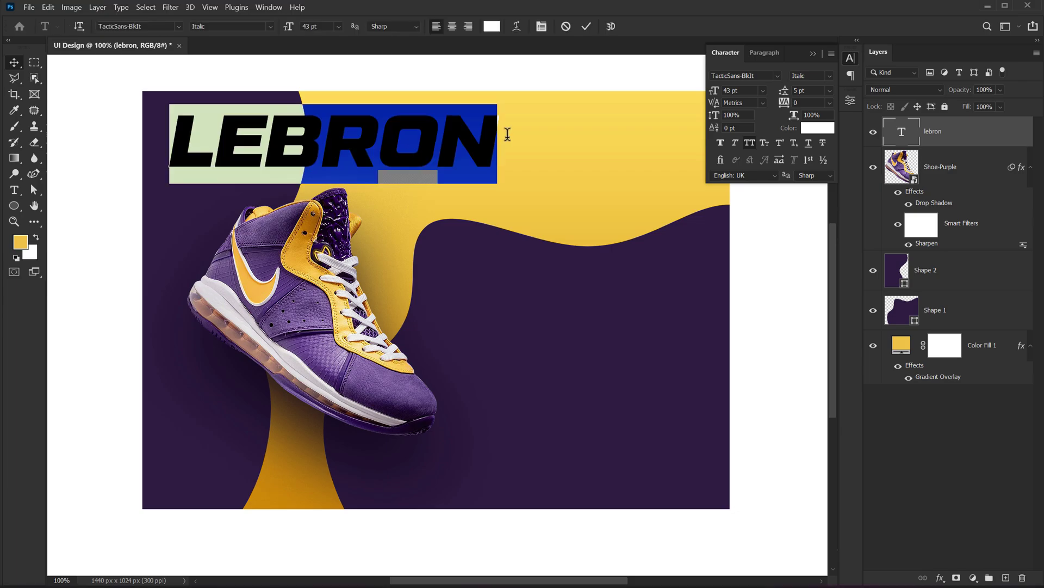
pyautogui.click(497, 133)
pyautogui.write('AKERS')
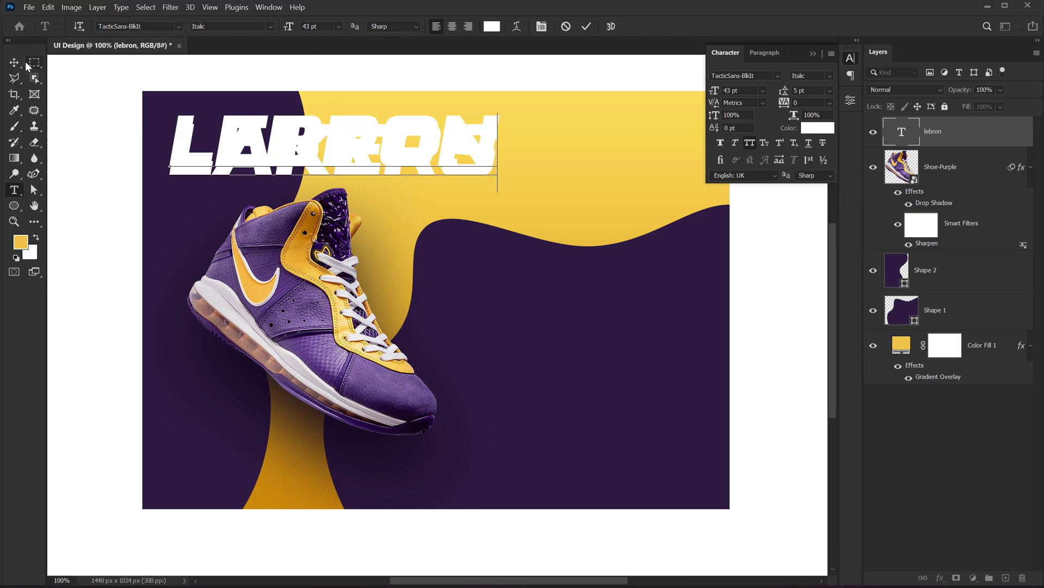
pyautogui.click(14, 62)
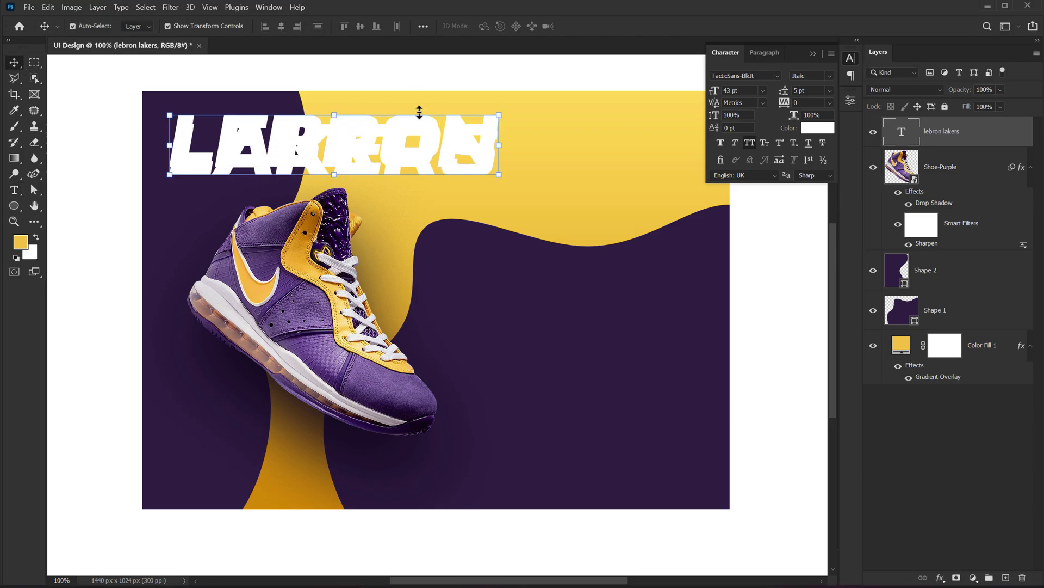
pyautogui.moveTo(786, 96); pyautogui.dragTo(808, 91)
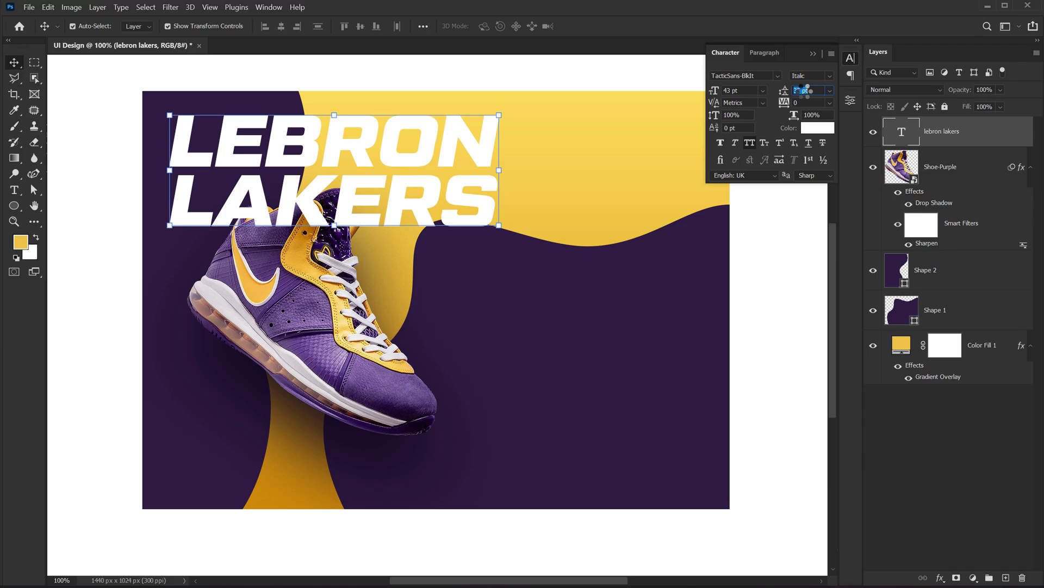
pyautogui.press('Return')
pyautogui.moveTo(373, 175); pyautogui.dragTo(380, 136)
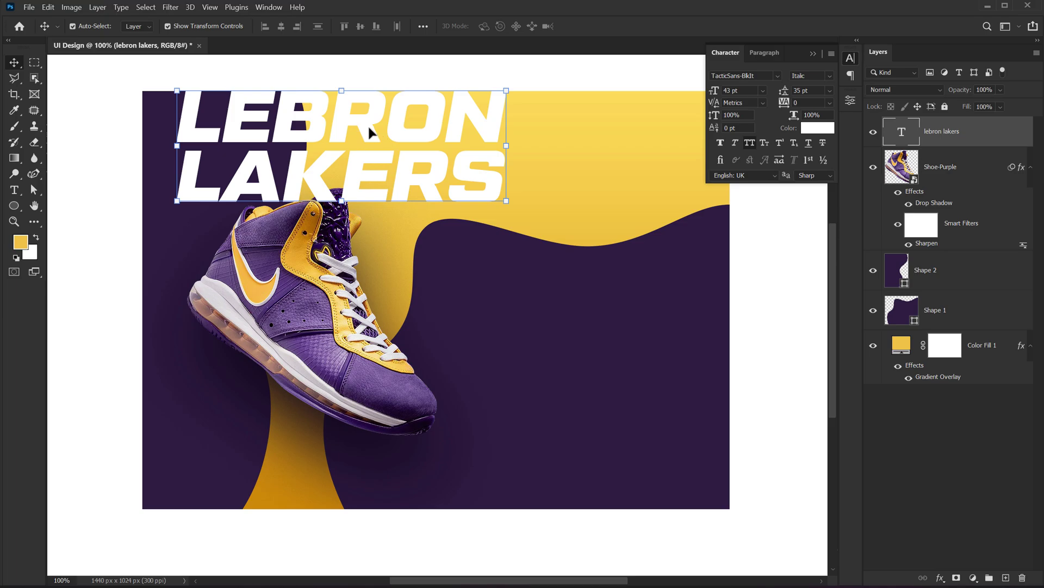
pyautogui.moveTo(360, 131); pyautogui.dragTo(351, 364)
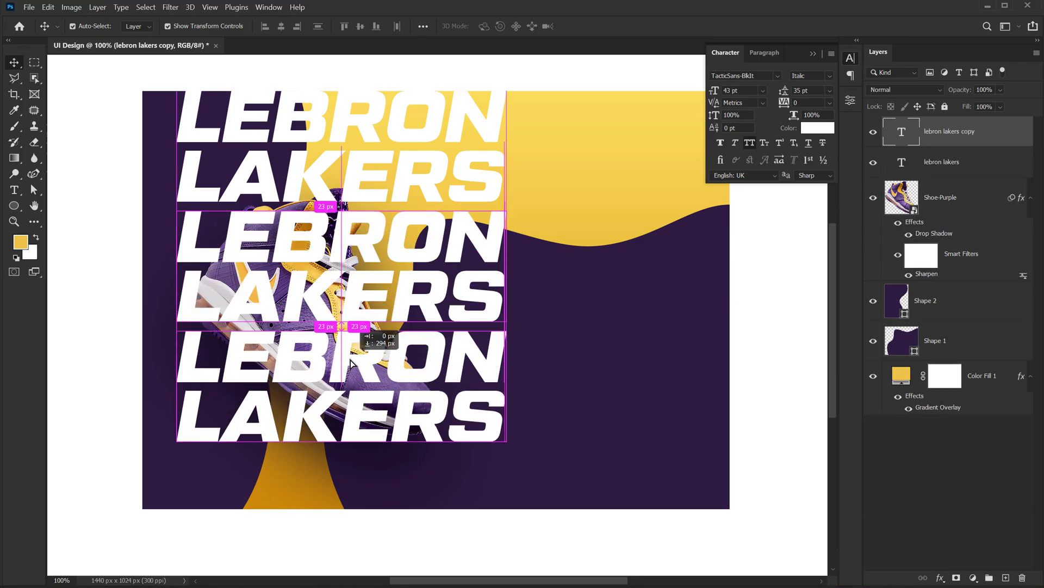
# Step: Add one more LEBRON LAKERS copy lower down and convert all four text layers into one smart object
pyautogui.moveTo(351, 363); pyautogui.dragTo(342, 477)
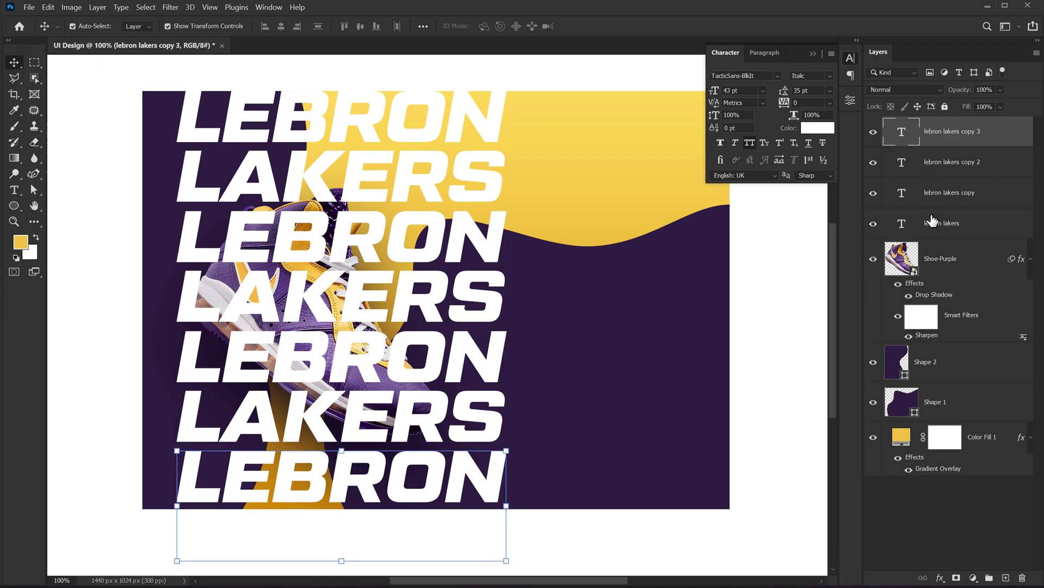
pyautogui.keyDown('shift'); pyautogui.click(937, 233); pyautogui.keyUp('shift')
pyautogui.rightClick(934, 140)
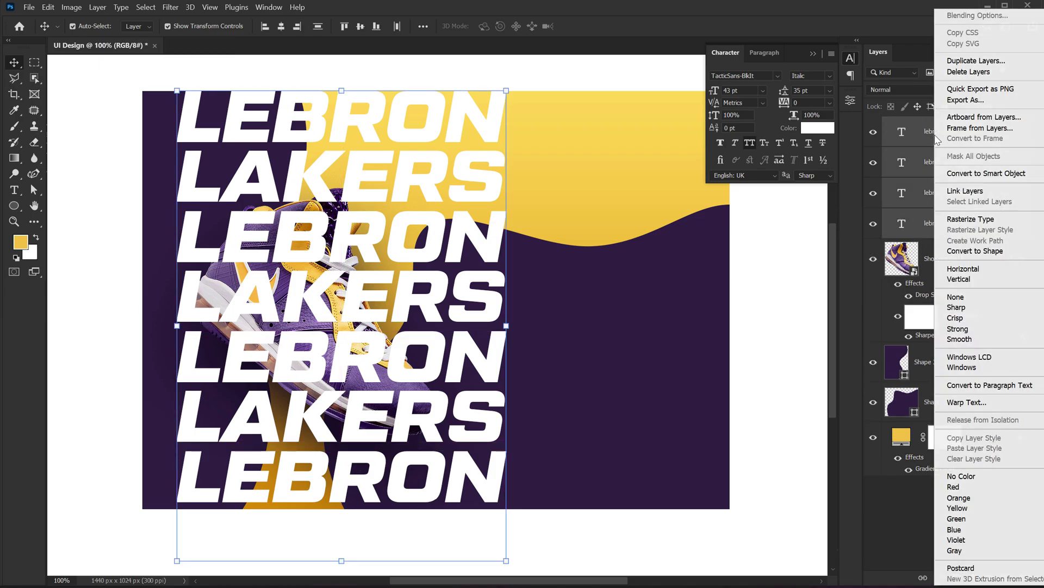
pyautogui.click(987, 174)
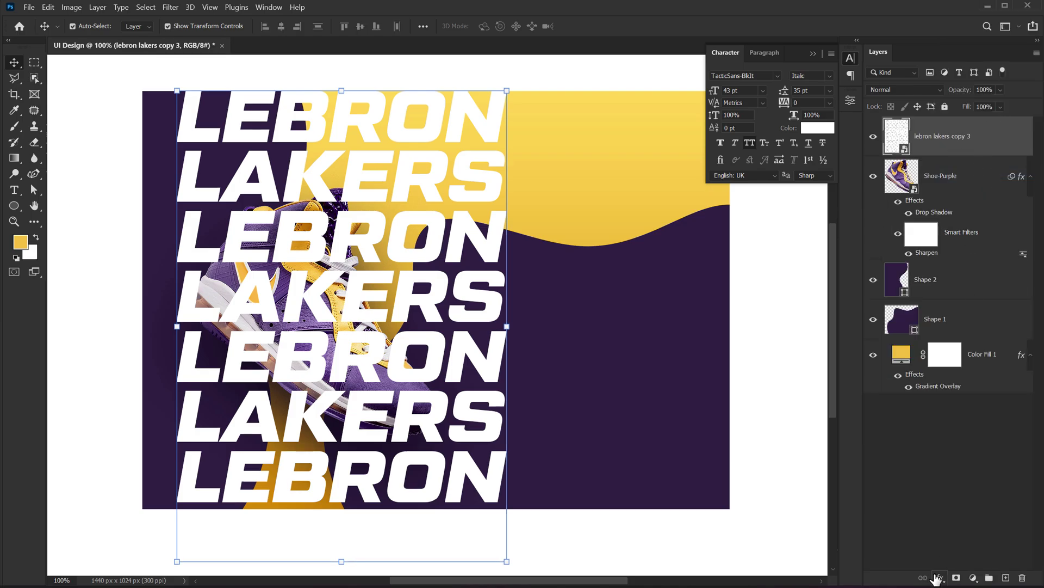
# Step: Add a Stroke effect to the combined text in yellow sampled from the banner
pyautogui.click(937, 578)
pyautogui.click(958, 488)
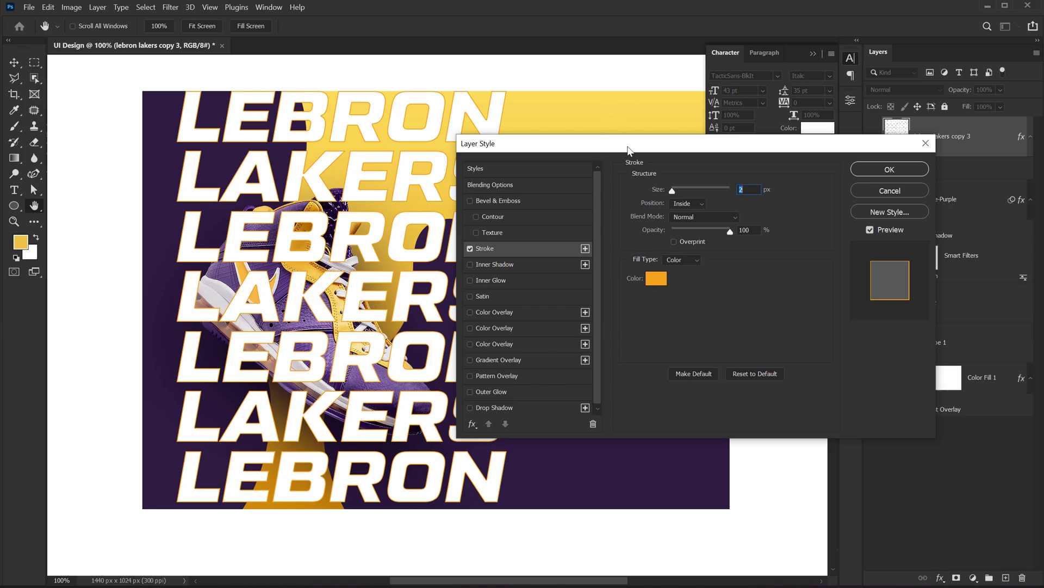
pyautogui.click(702, 334)
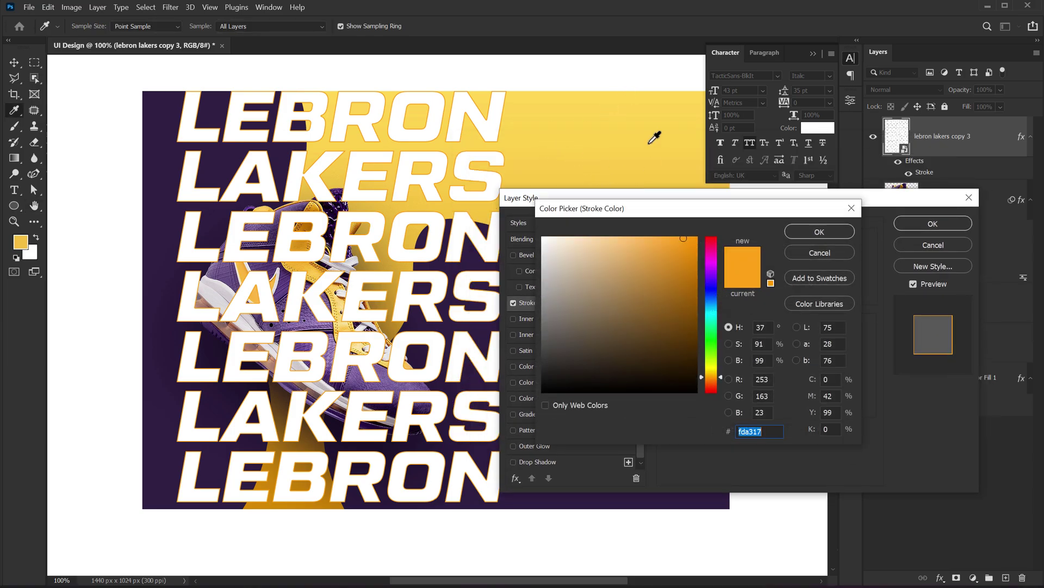
pyautogui.click(653, 136)
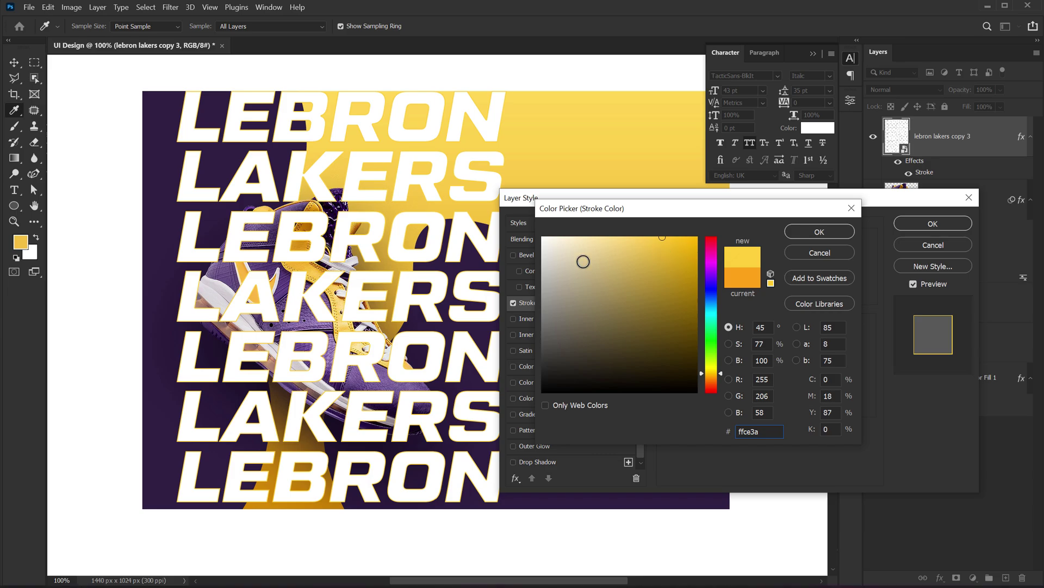
pyautogui.click(668, 237)
pyautogui.click(819, 231)
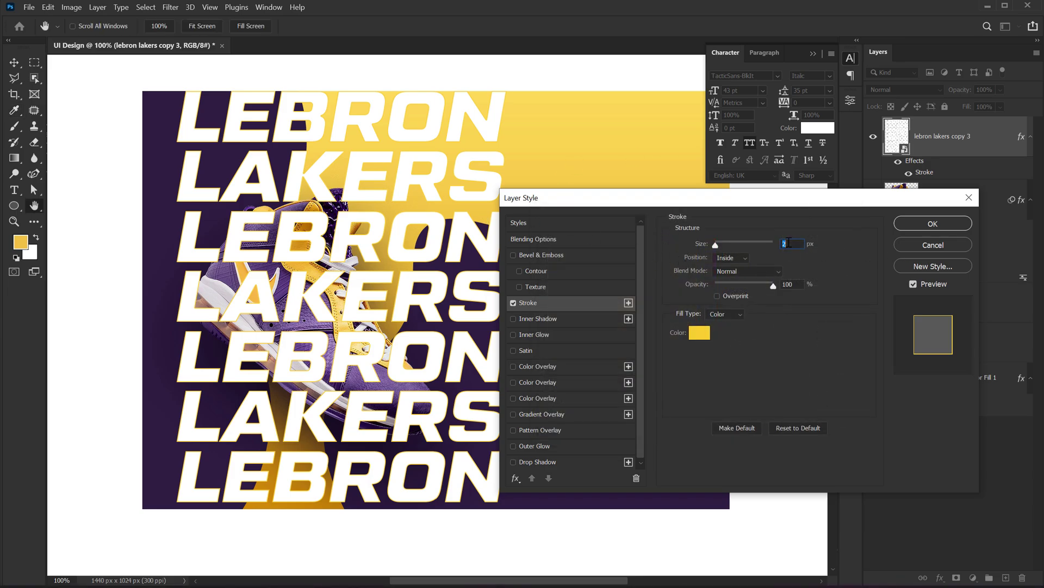
pyautogui.click(918, 224)
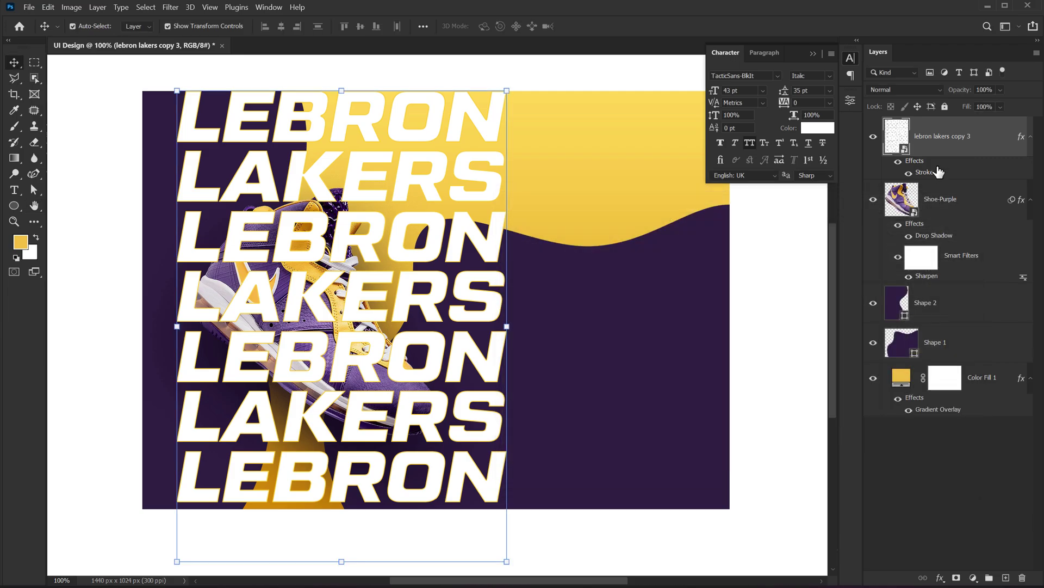
# Step: Set the text's fill to 0% and change the stroke colour to ffffff
pyautogui.click(999, 109)
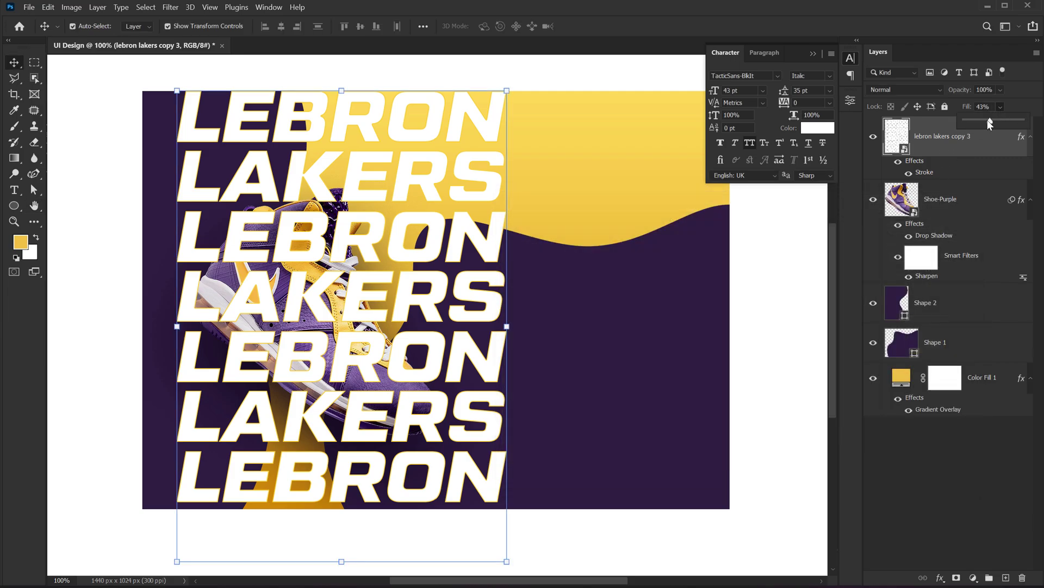
pyautogui.moveTo(990, 124)
pyautogui.mouseDown()
pyautogui.moveTo(938, 149)
pyautogui.moveTo(922, 263)
pyautogui.mouseUp()
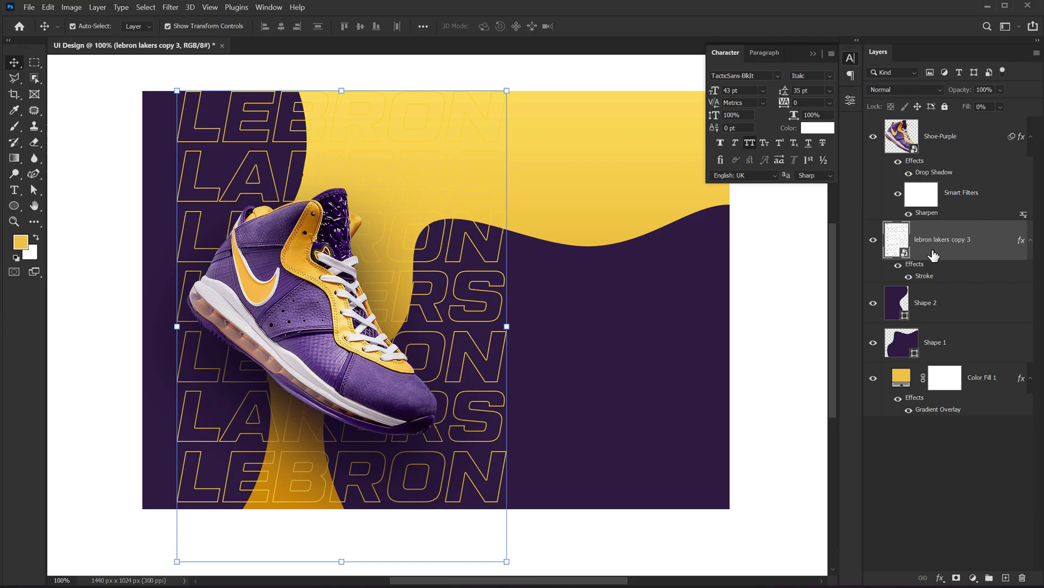
pyautogui.doubleClick(925, 275)
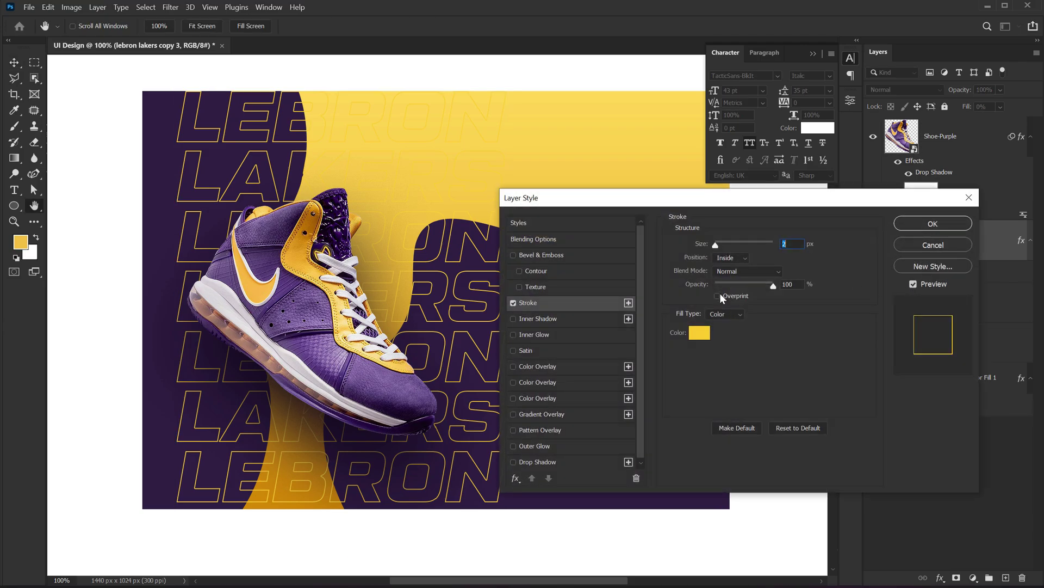
pyautogui.click(704, 337)
pyautogui.write('ffffff')
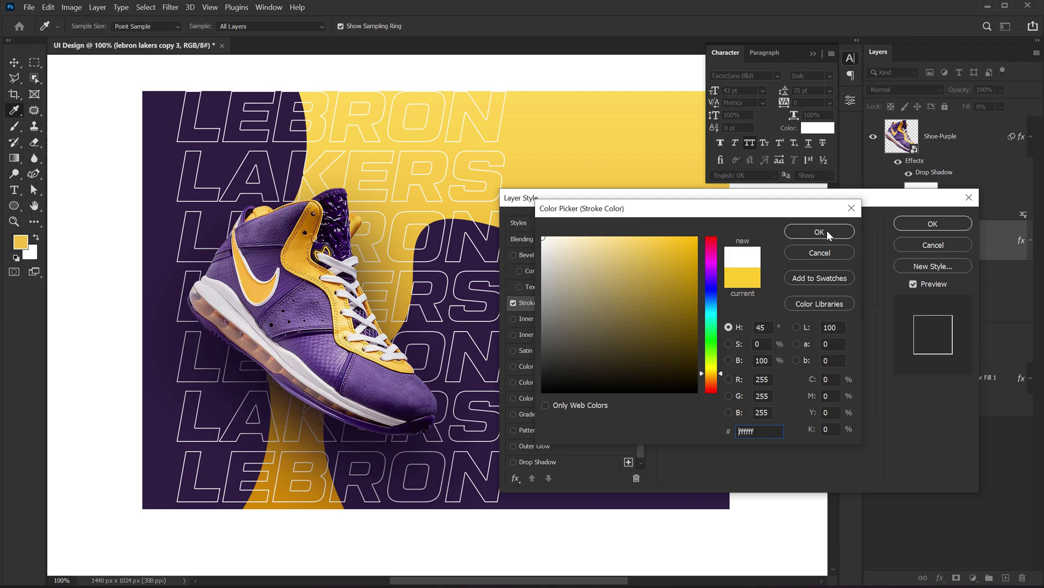
pyautogui.click(827, 230)
pyautogui.click(944, 223)
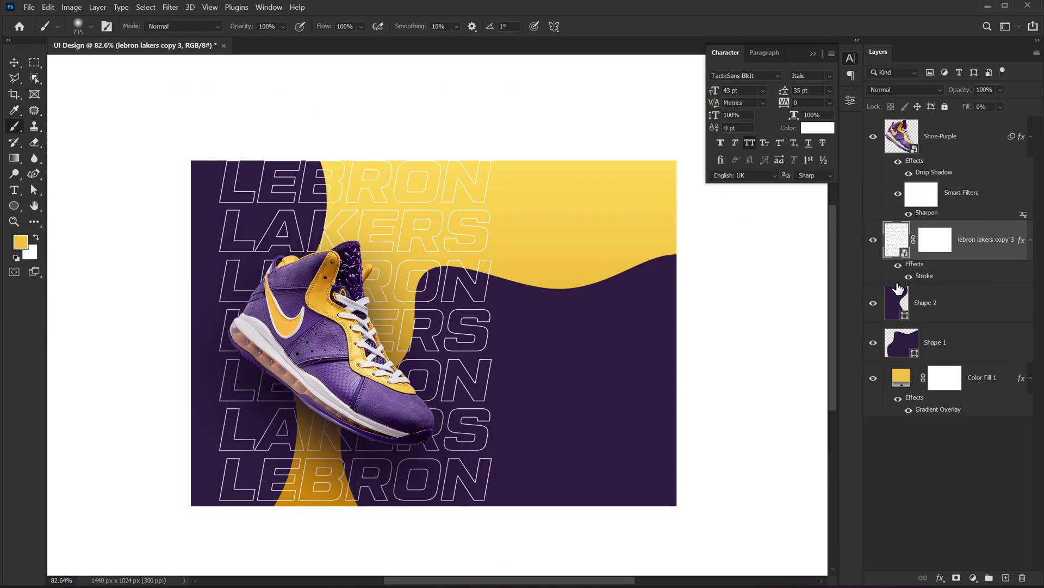
# Step: Rasterize the outlined text's layer style and add a layer mask to it
pyautogui.rightClick(980, 246)
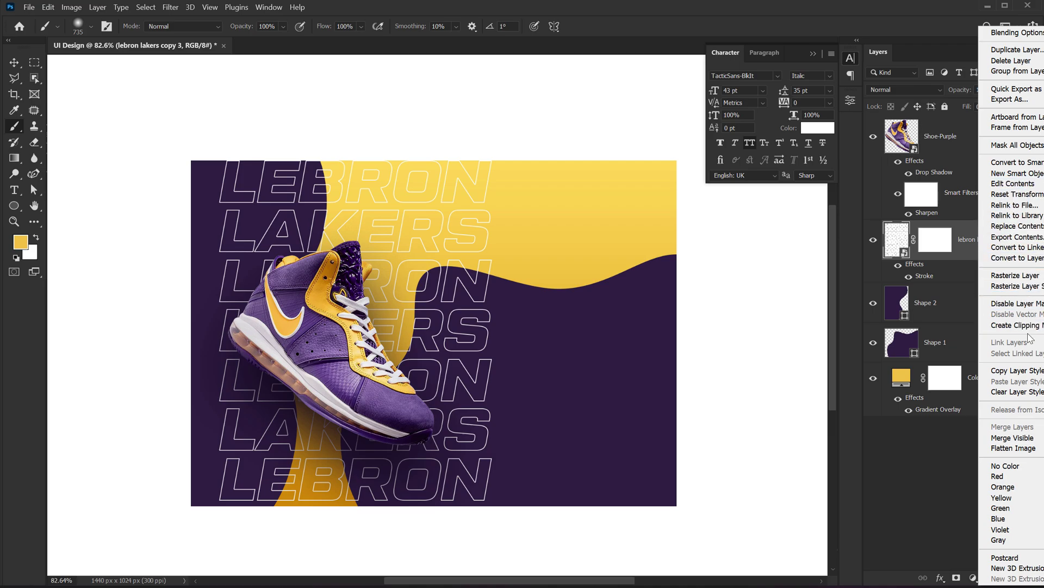
pyautogui.click(1027, 163)
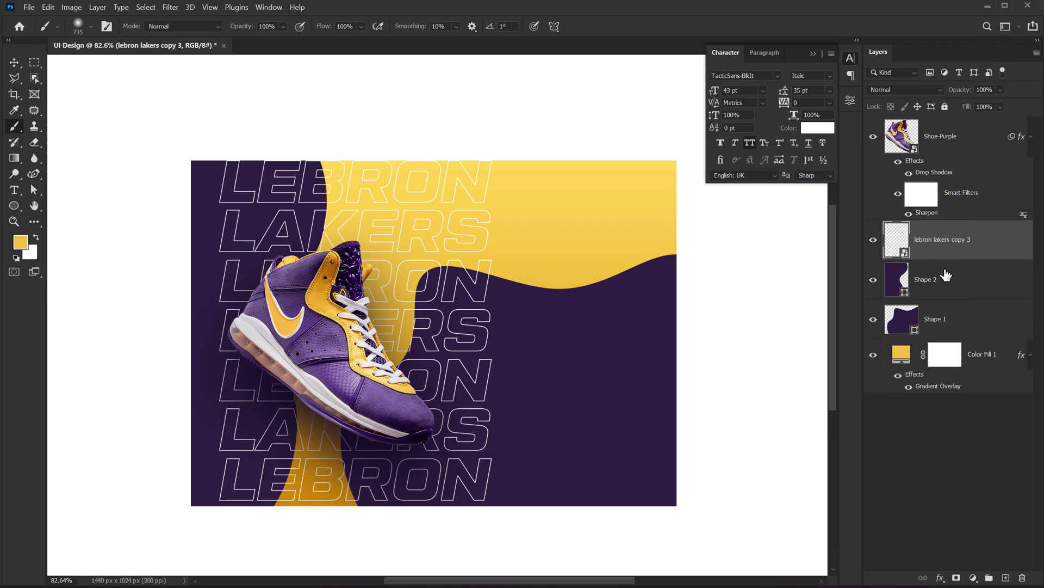
pyautogui.click(957, 577)
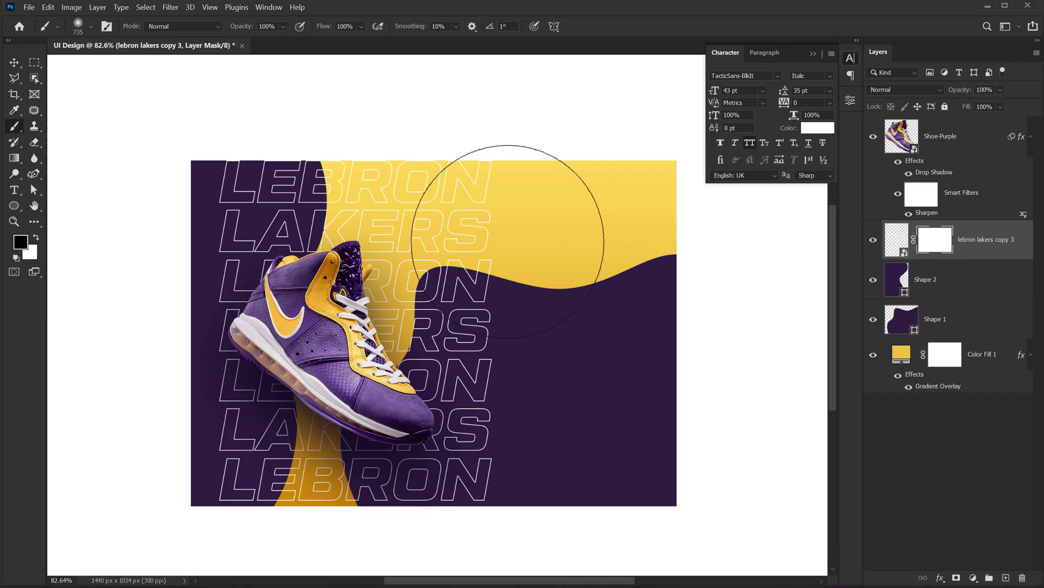
# Step: Paint black on the mask with a large soft brush to fade the top and bottom rows
pyautogui.moveTo(322, 51)
pyautogui.mouseDown()
pyautogui.moveTo(387, 63)
pyautogui.moveTo(237, 103)
pyautogui.mouseUp()
pyautogui.keyDown('alt'); pyautogui.rightClick(535, 220); pyautogui.keyUp('alt')
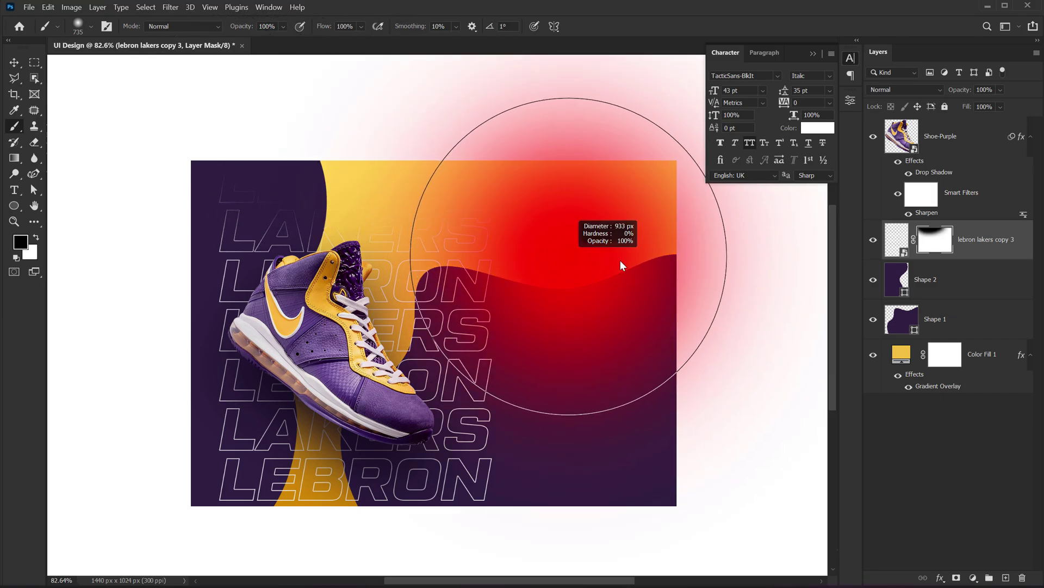
pyautogui.moveTo(462, 457); pyautogui.dragTo(481, 365)
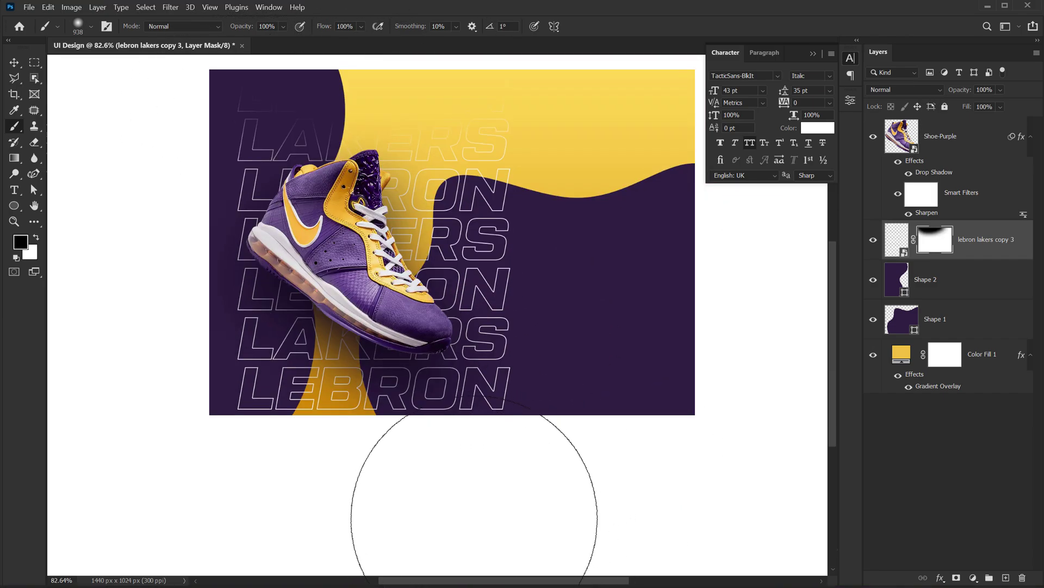
pyautogui.moveTo(604, 239); pyautogui.dragTo(592, 291)
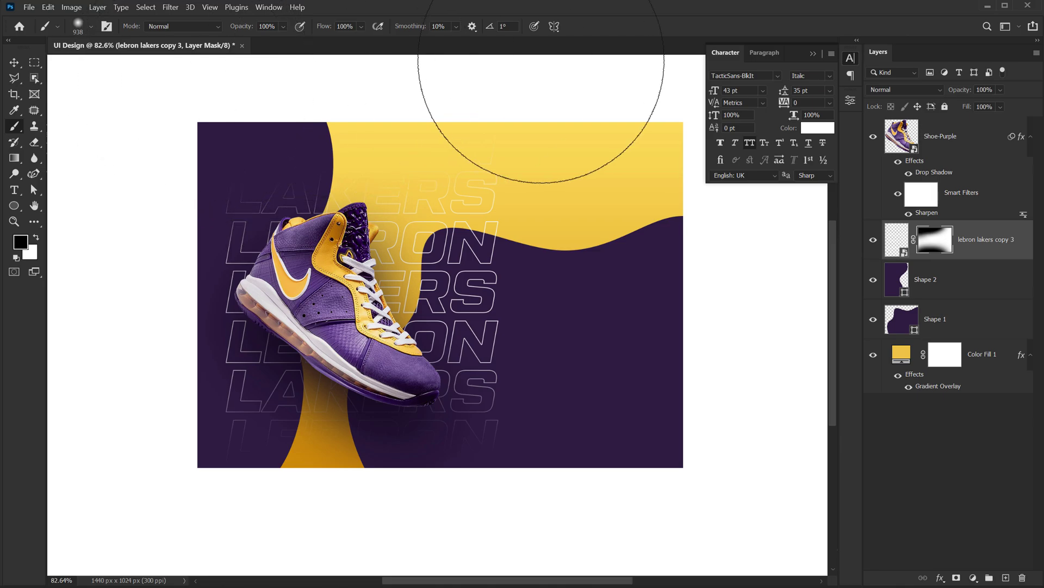
pyautogui.press('v')
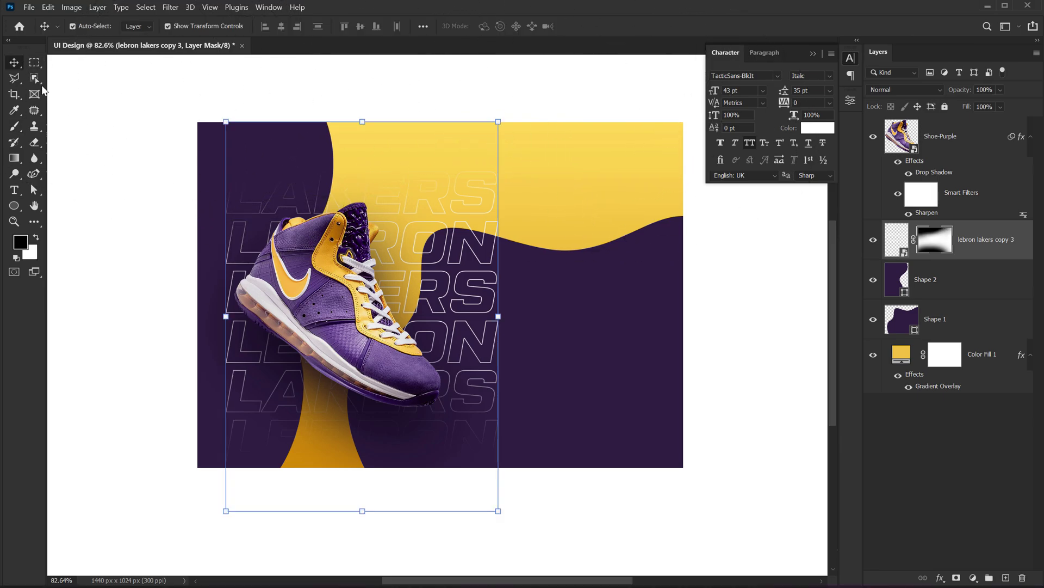
pyautogui.scroll(4, 364, 229)
pyautogui.moveTo(368, 241); pyautogui.dragTo(338, 239)
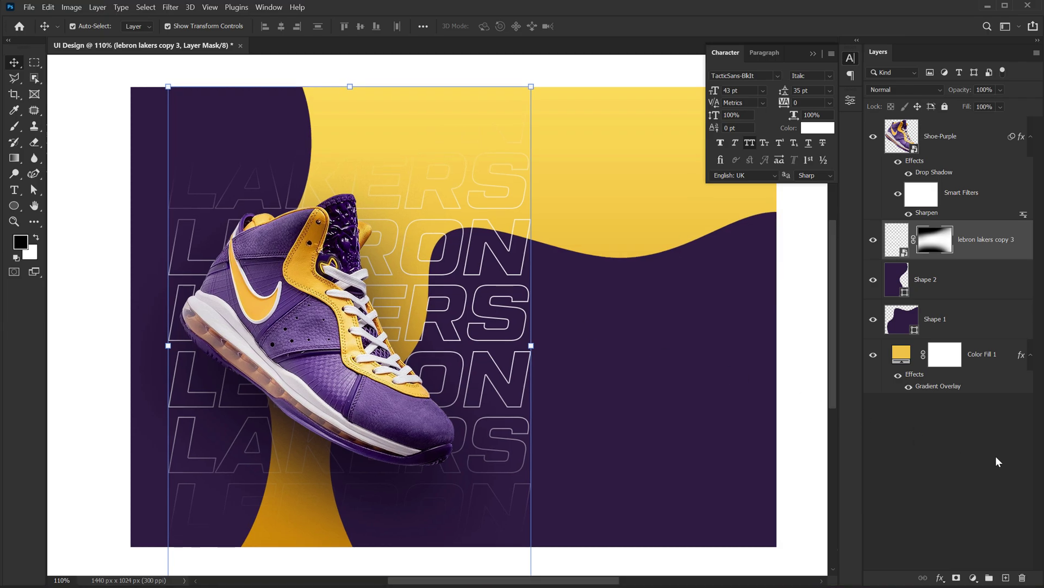
pyautogui.click(812, 53)
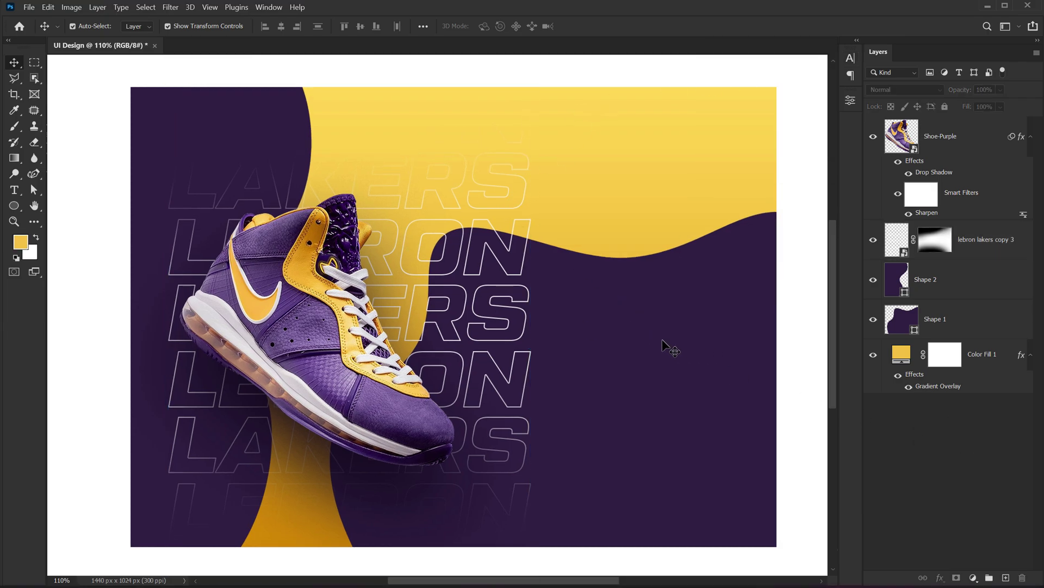
# Step: Place the lebron lakers copy 3 layer between Shape 1 and Shape 2, then choose the Type tool
pyautogui.click(919, 311)
pyautogui.moveTo(968, 242); pyautogui.dragTo(964, 325)
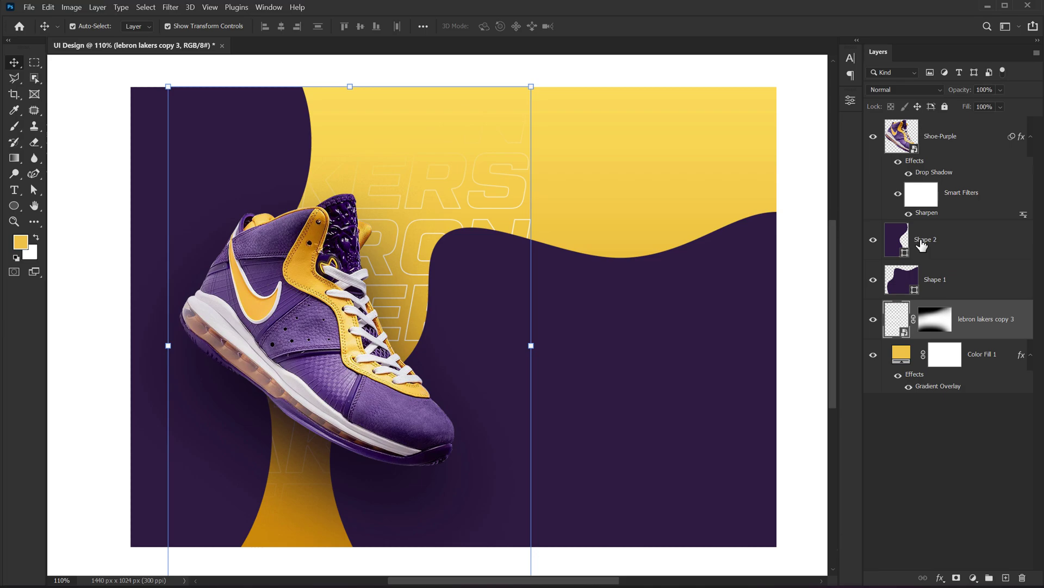
pyautogui.moveTo(921, 245); pyautogui.dragTo(920, 333)
pyautogui.click(915, 416)
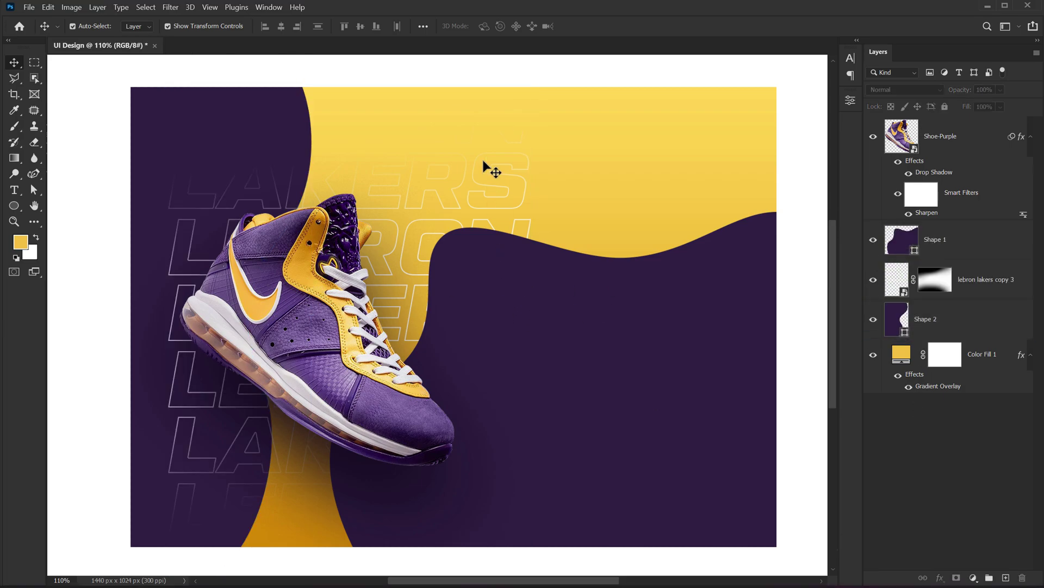
pyautogui.click(14, 190)
# Step: Create a 12 pt placeholder text layer on the purple wave and shift it slightly left
pyautogui.click(563, 335)
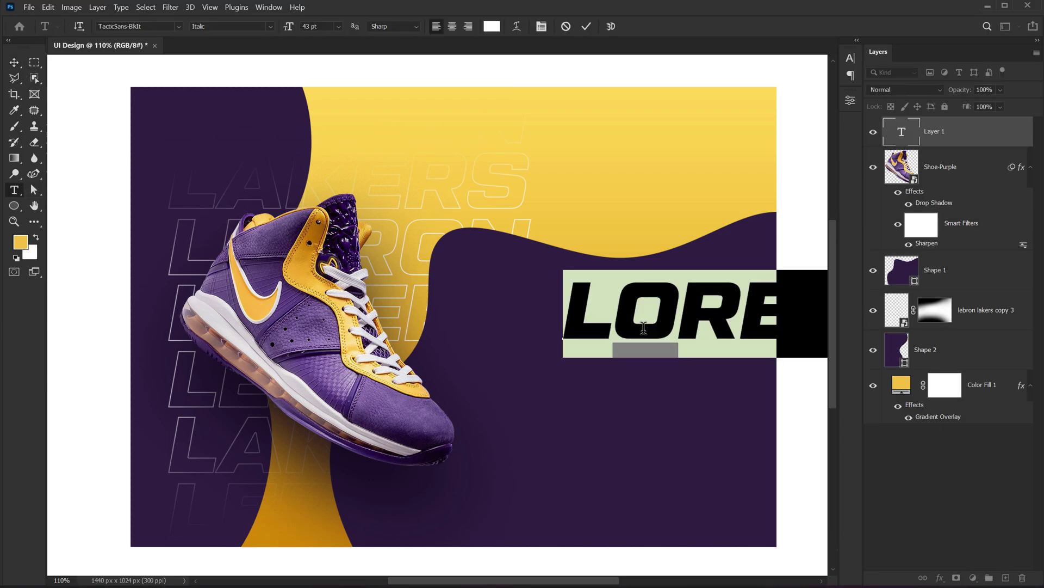
pyautogui.click(850, 58)
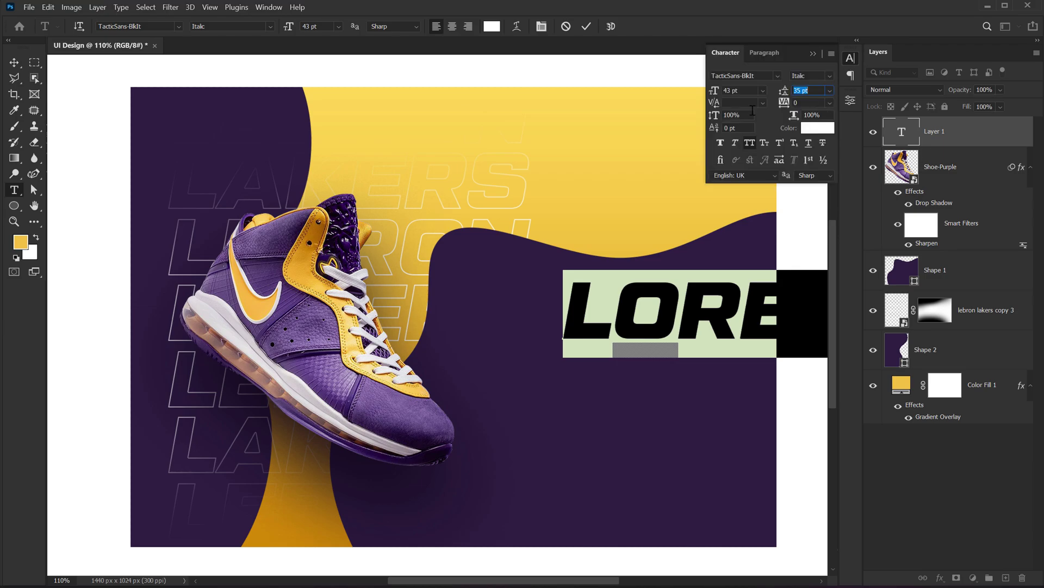
pyautogui.moveTo(715, 93); pyautogui.dragTo(677, 98)
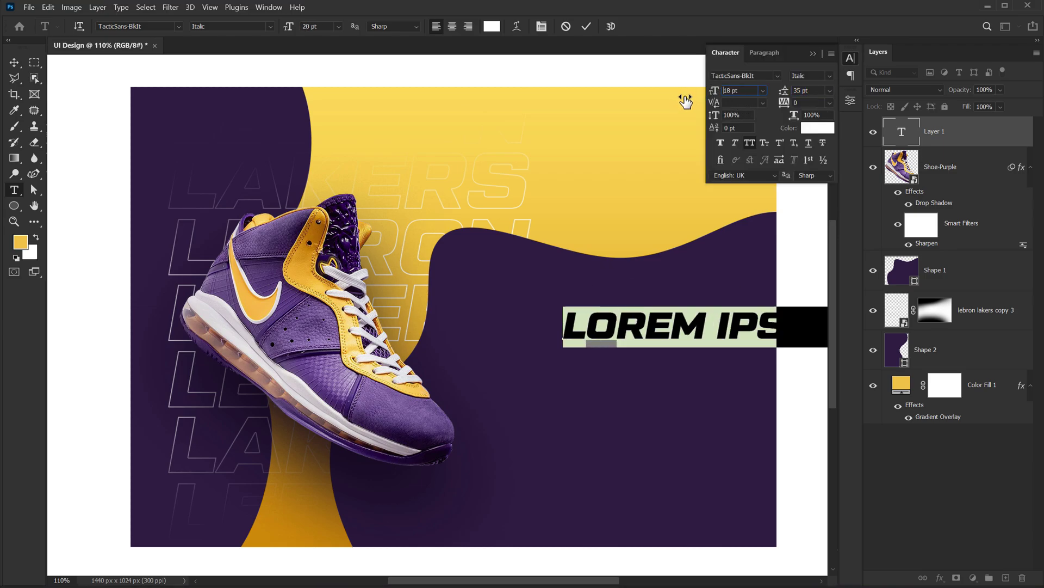
pyautogui.press('Return')
pyautogui.click(14, 62)
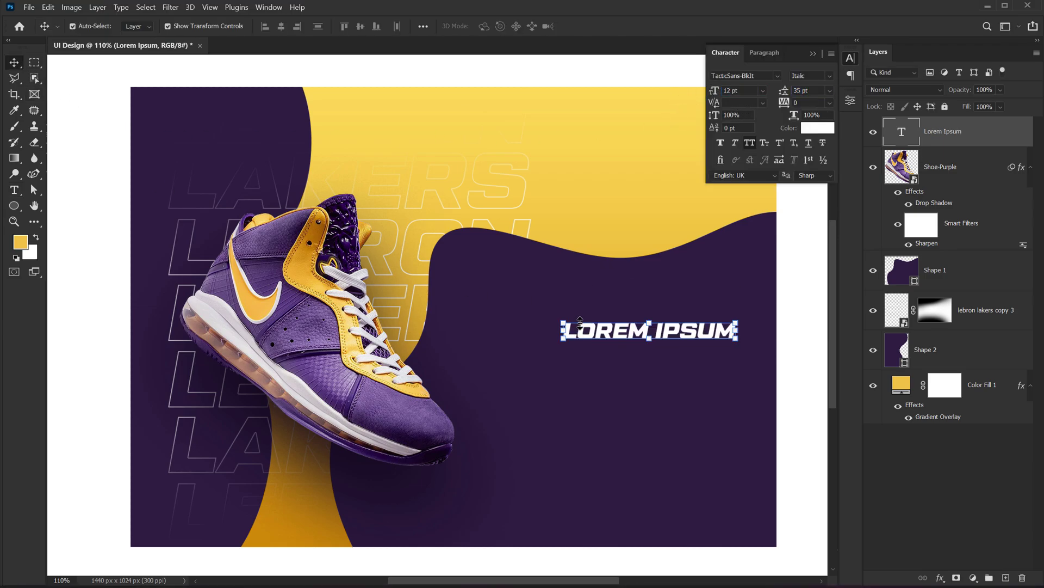
pyautogui.moveTo(591, 331); pyautogui.dragTo(492, 305)
# Step: Replace the placeholder with 'NIKE LEBRON 8' / 'LAKERS SNEAKERS' and tighten the leading
pyautogui.doubleClick(494, 305)
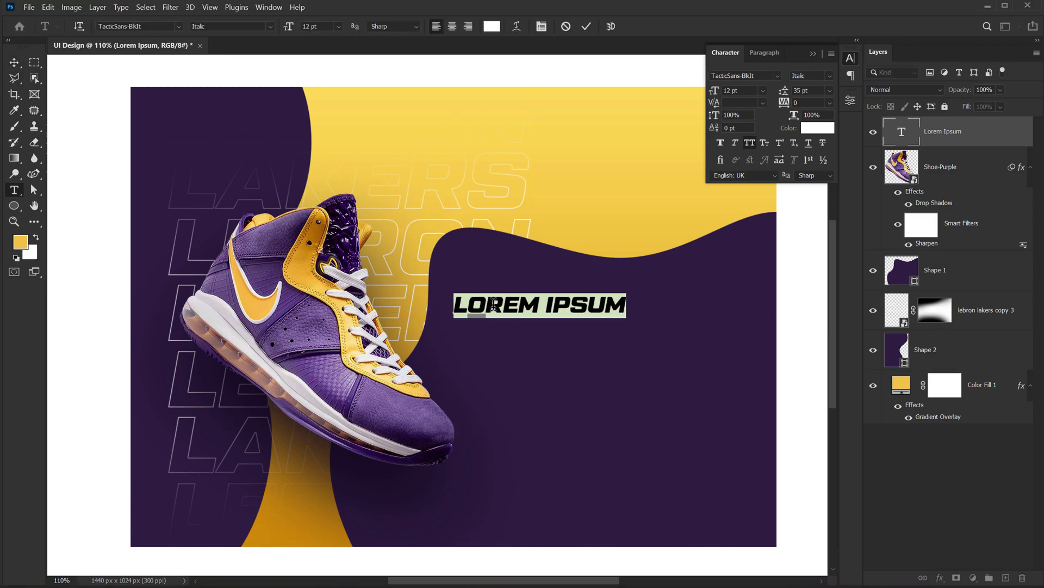
pyautogui.write('NIK')
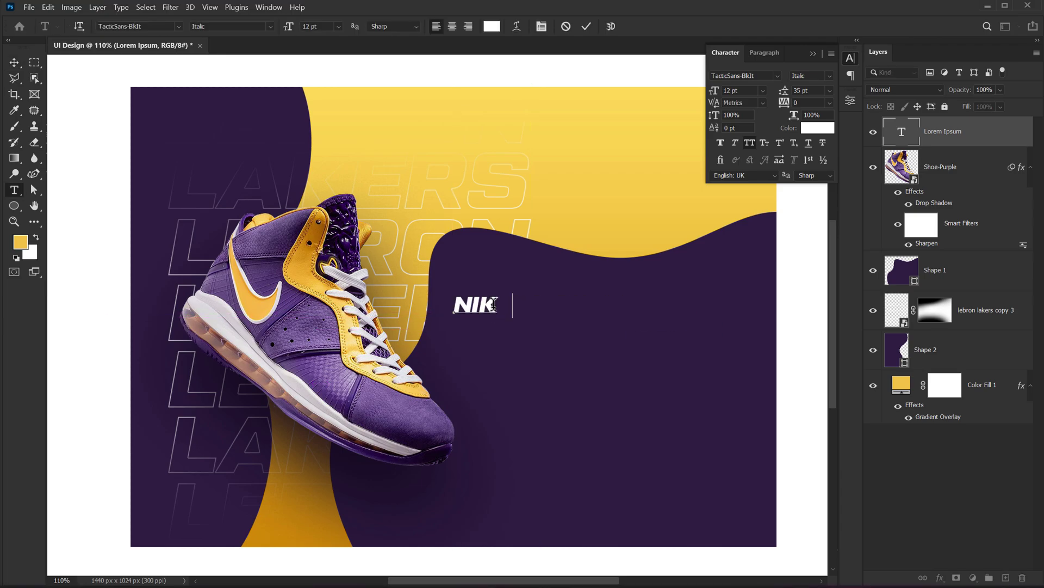
pyautogui.write('E LEBRON')
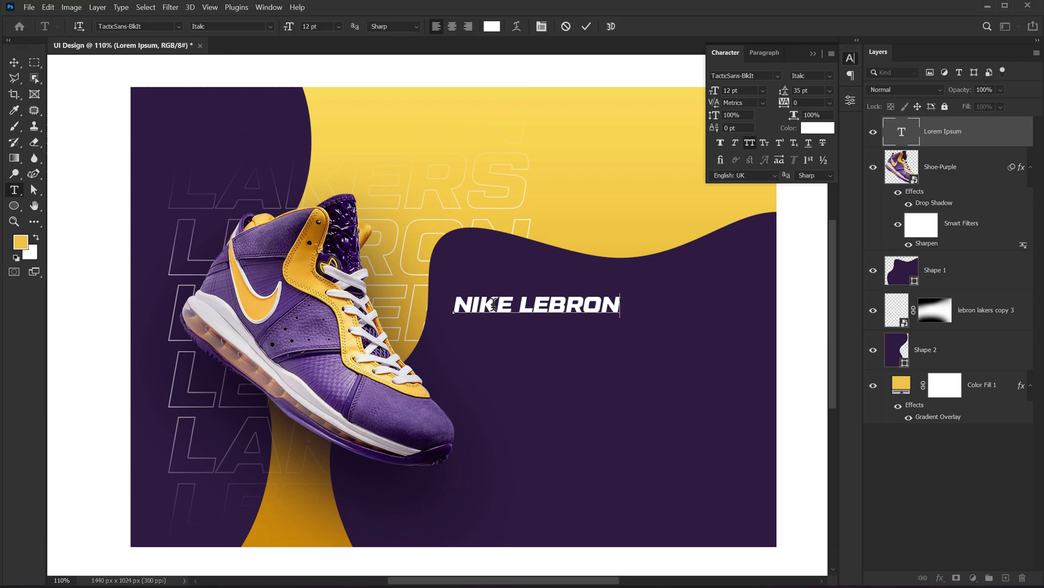
pyautogui.write(' 8')
pyautogui.press('Return')
pyautogui.write('LAKERS')
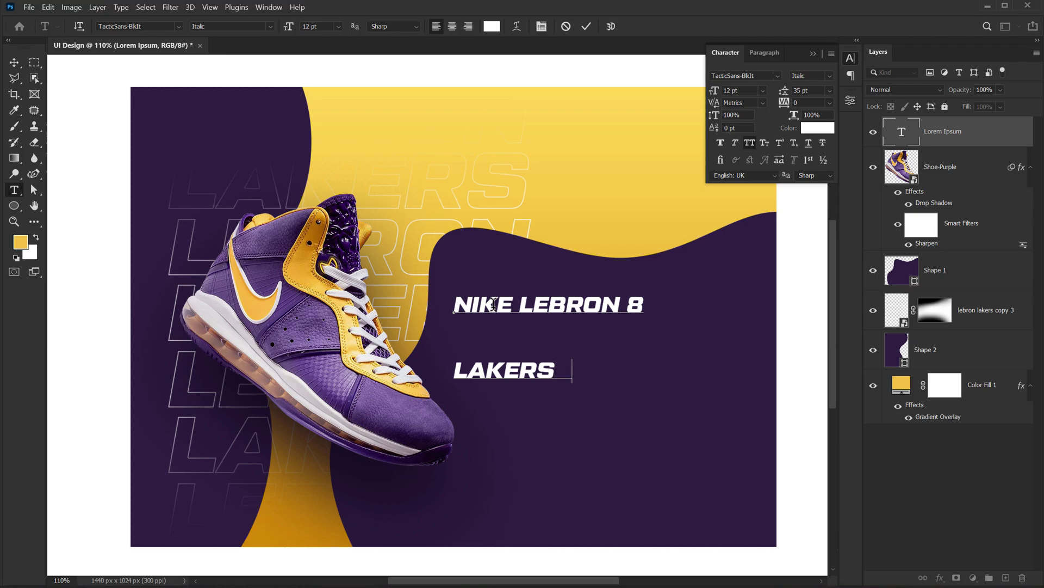
pyautogui.write(' SNEAKERS')
pyautogui.hotkey('ctrl', 'Return')
pyautogui.press('v')
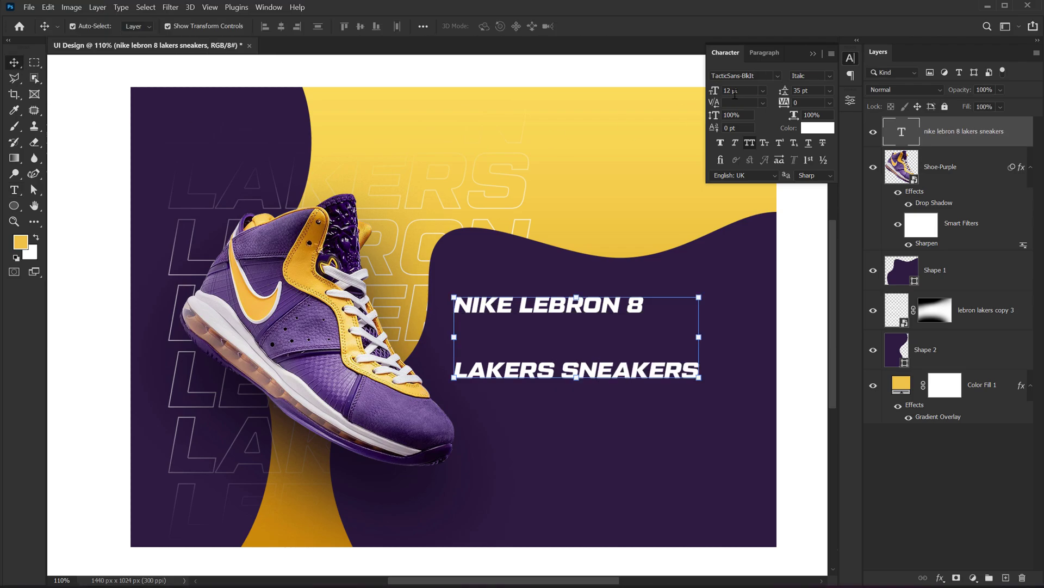
pyautogui.moveTo(782, 97); pyautogui.dragTo(770, 93)
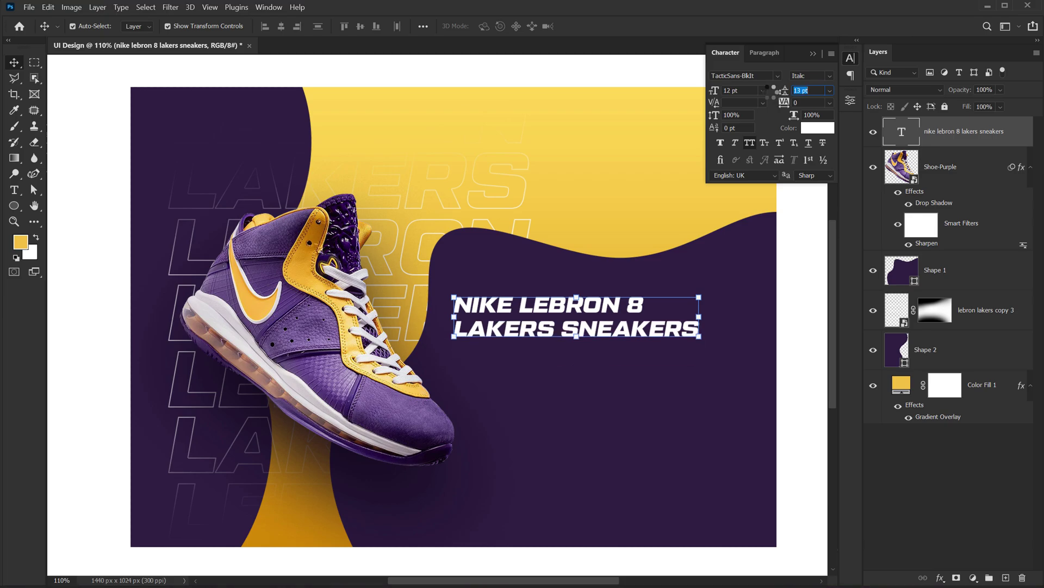
# Step: Colour the LAKERS SNEAKERS line gold sampled from the banner's yellow and nudge the headline up
pyautogui.doubleClick(509, 331)
pyautogui.moveTo(455, 329); pyautogui.dragTo(714, 326)
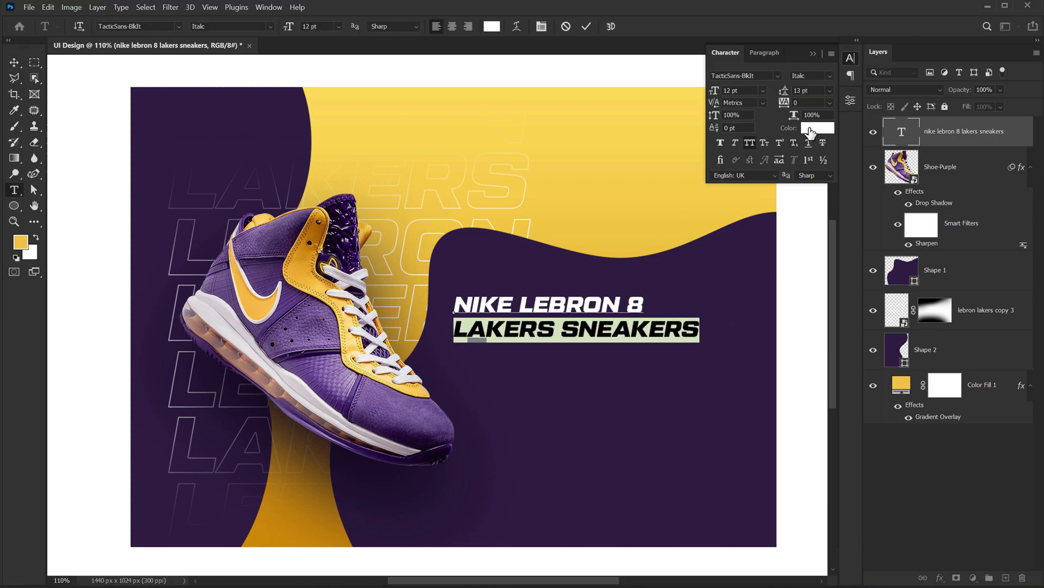
pyautogui.click(811, 131)
pyautogui.click(610, 132)
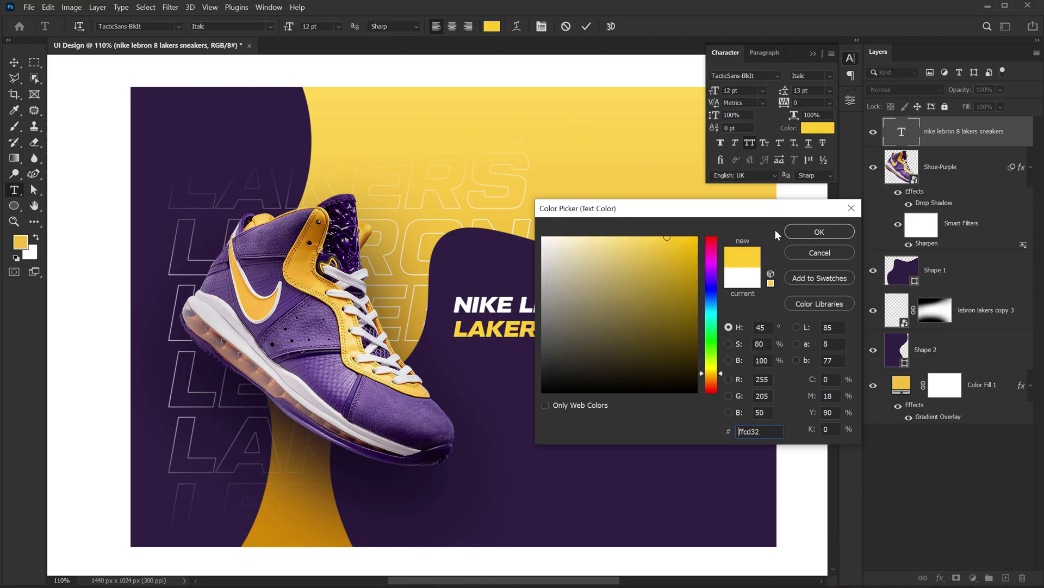
pyautogui.click(819, 232)
pyautogui.click(14, 63)
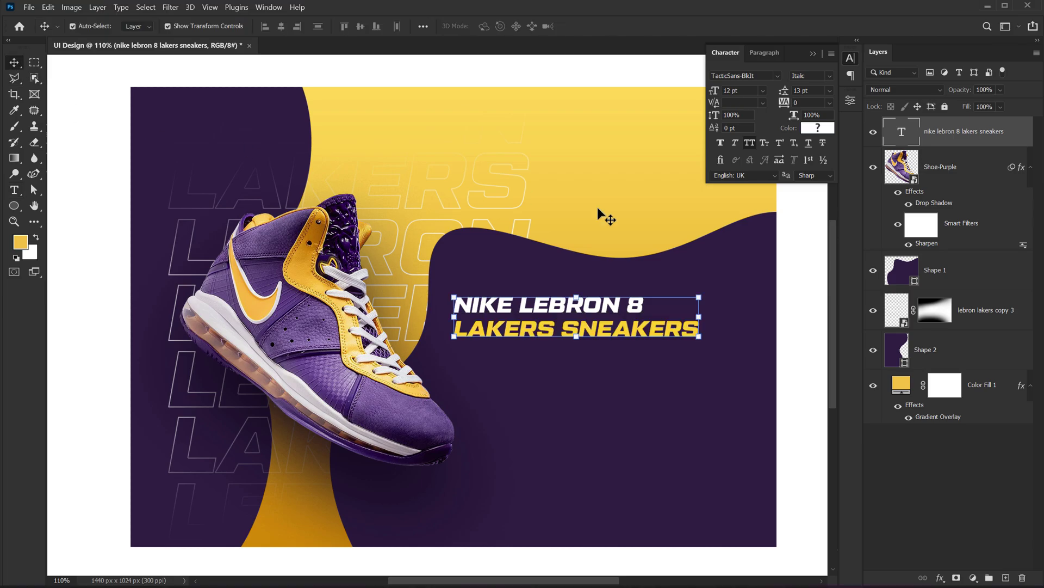
pyautogui.click(794, 282)
pyautogui.moveTo(525, 318); pyautogui.dragTo(533, 311)
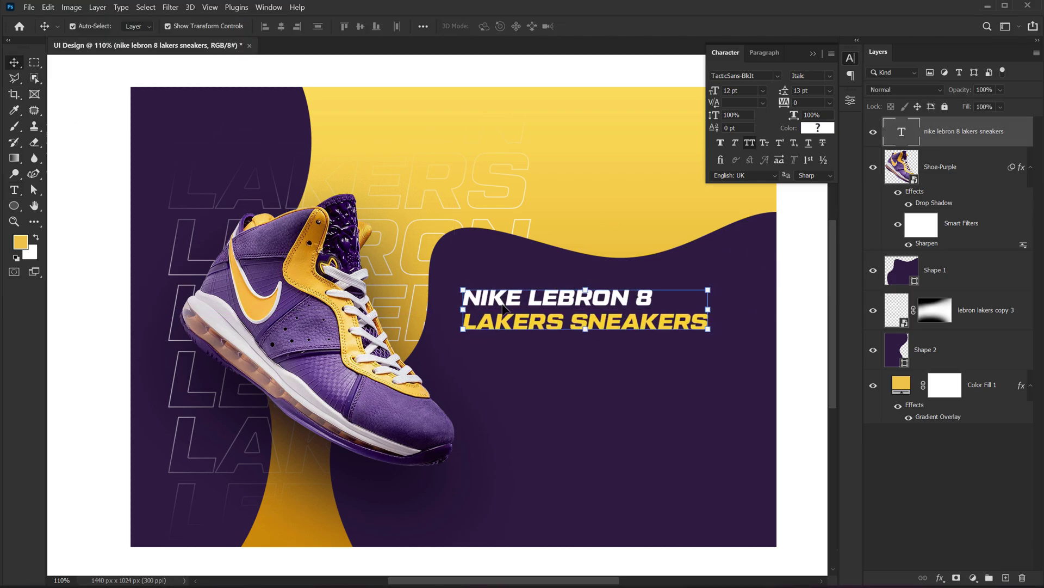
# Step: Move the purple wave shape up slightly
pyautogui.click(733, 264)
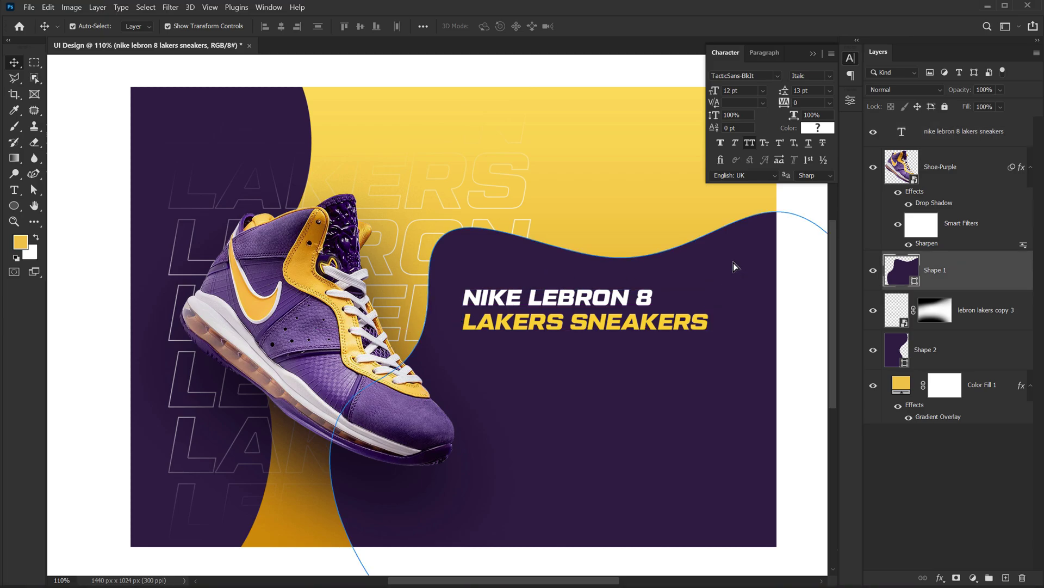
pyautogui.moveTo(733, 263); pyautogui.dragTo(731, 252)
pyautogui.click(924, 459)
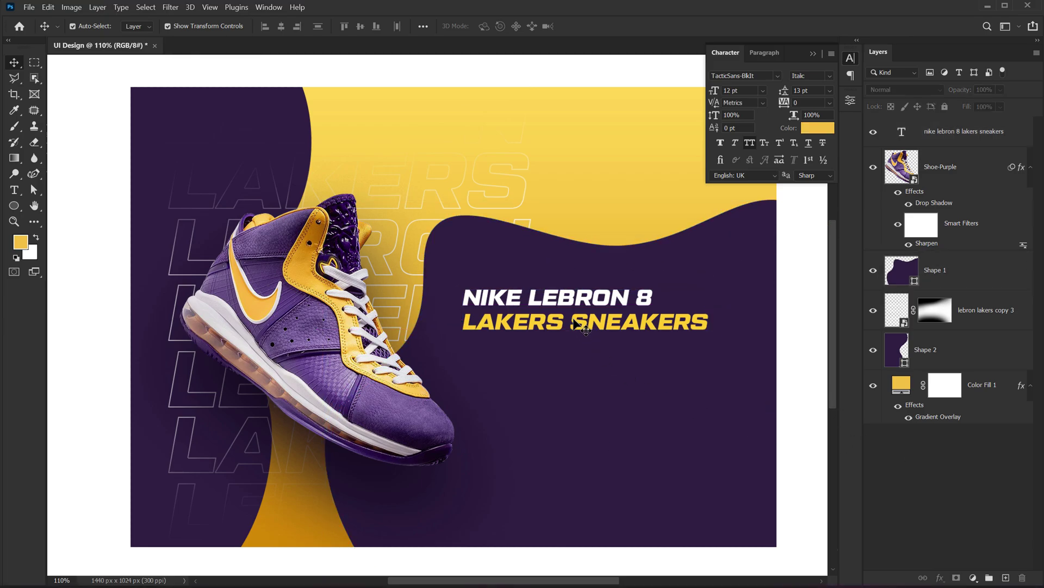
# Step: Copy the two-paragraph product description from the notes window
pyautogui.hotkey('alt', 'Tab')
pyautogui.click(268, 422)
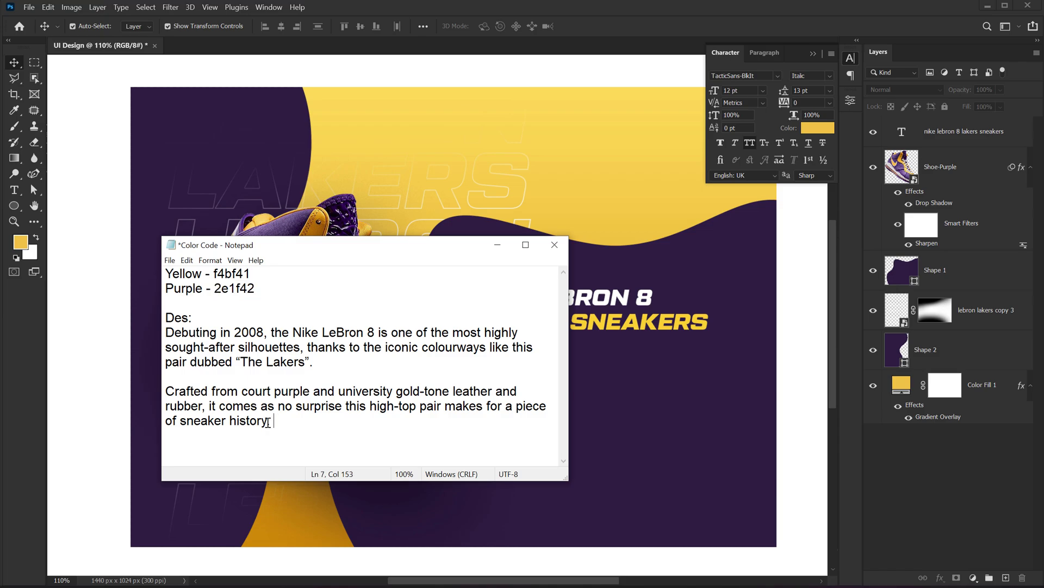
pyautogui.moveTo(267, 422); pyautogui.dragTo(166, 337)
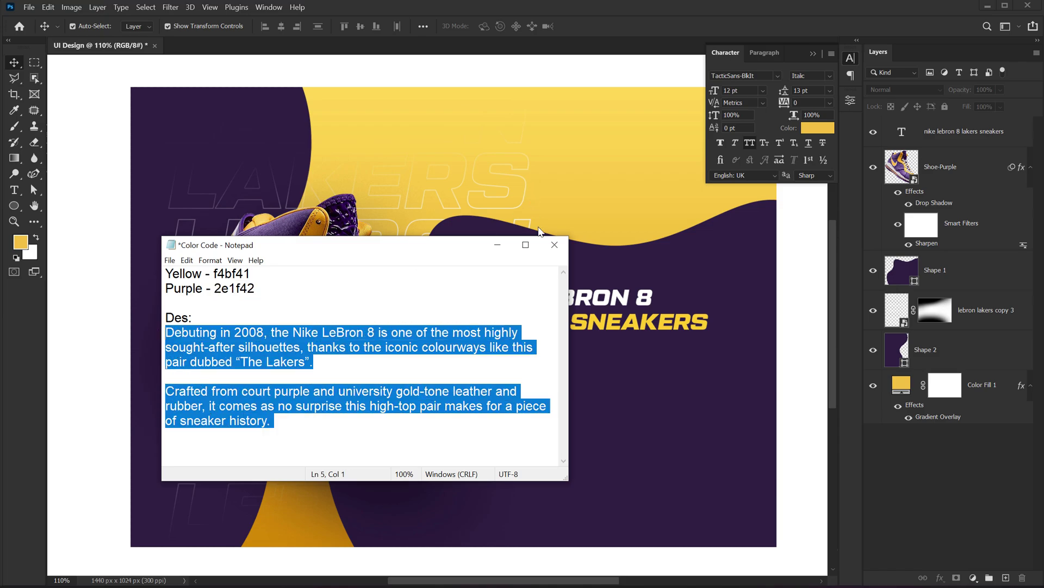
pyautogui.click(498, 245)
# Step: Draw a paragraph text box below the headline and paste the product description into it
pyautogui.click(14, 190)
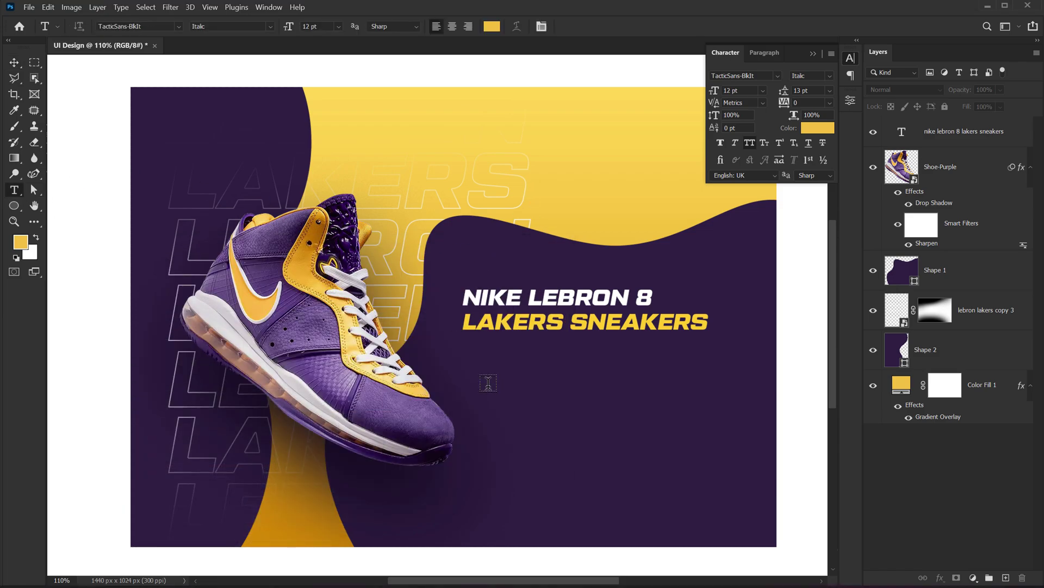
pyautogui.moveTo(464, 359); pyautogui.dragTo(702, 479)
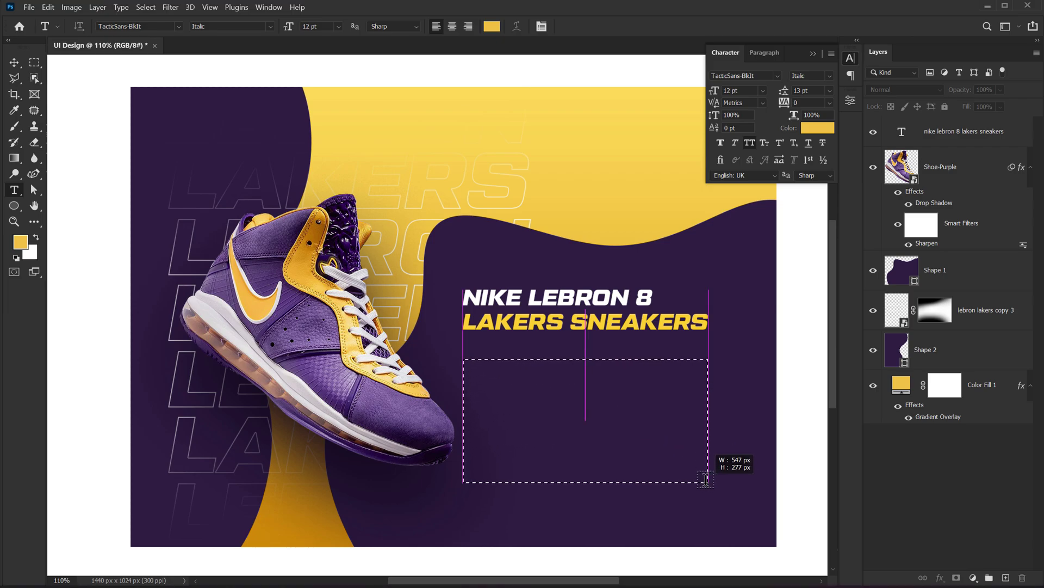
pyautogui.moveTo(705, 478); pyautogui.dragTo(708, 481)
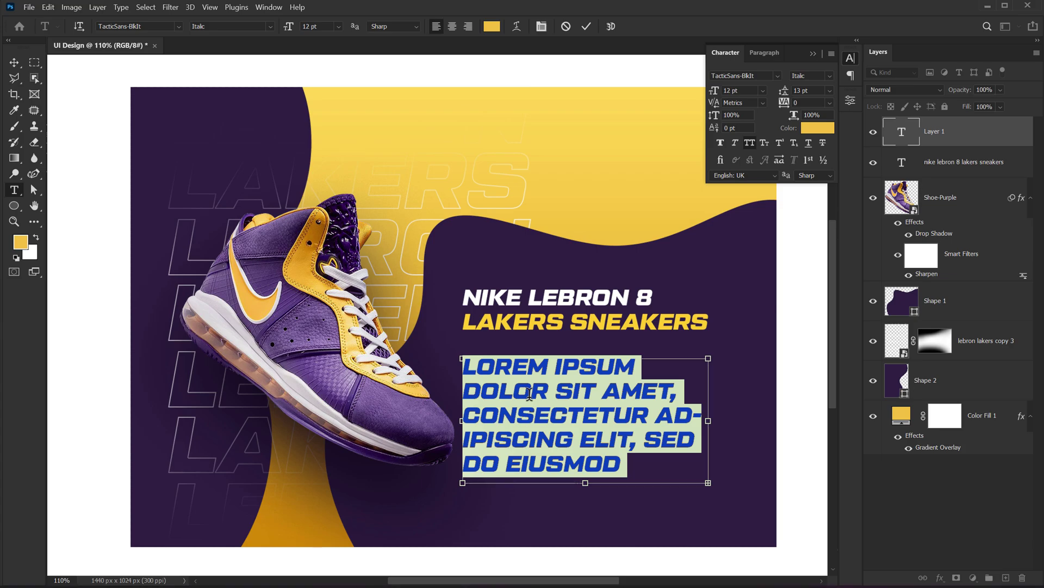
pyautogui.hotkey('ctrl', 'v')
pyautogui.click(12, 63)
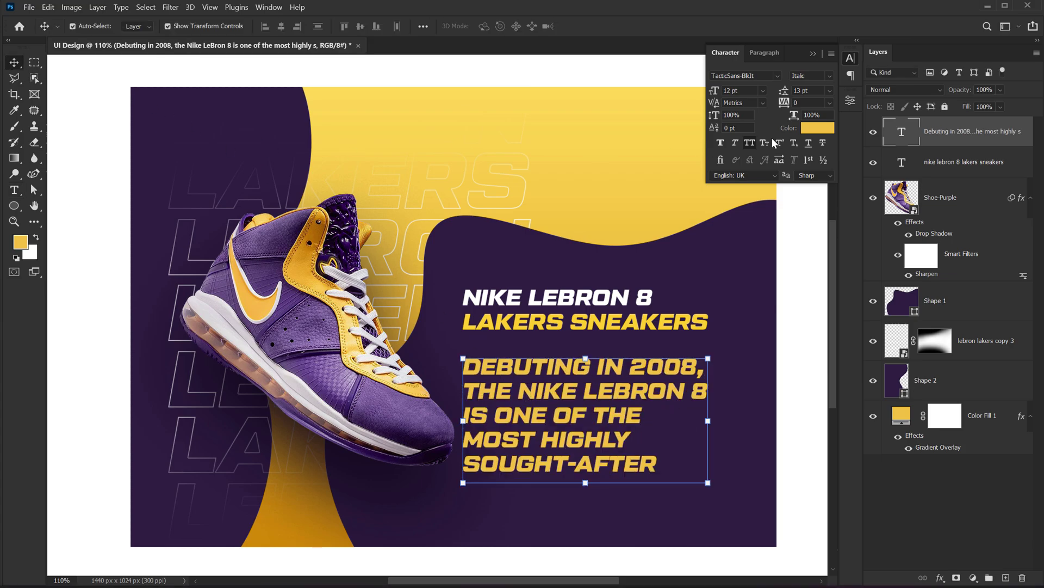
# Step: Style the description white, Roboto Regular, no all caps, 4 pt with 5 pt leading
pyautogui.click(816, 129)
pyautogui.click(609, 233)
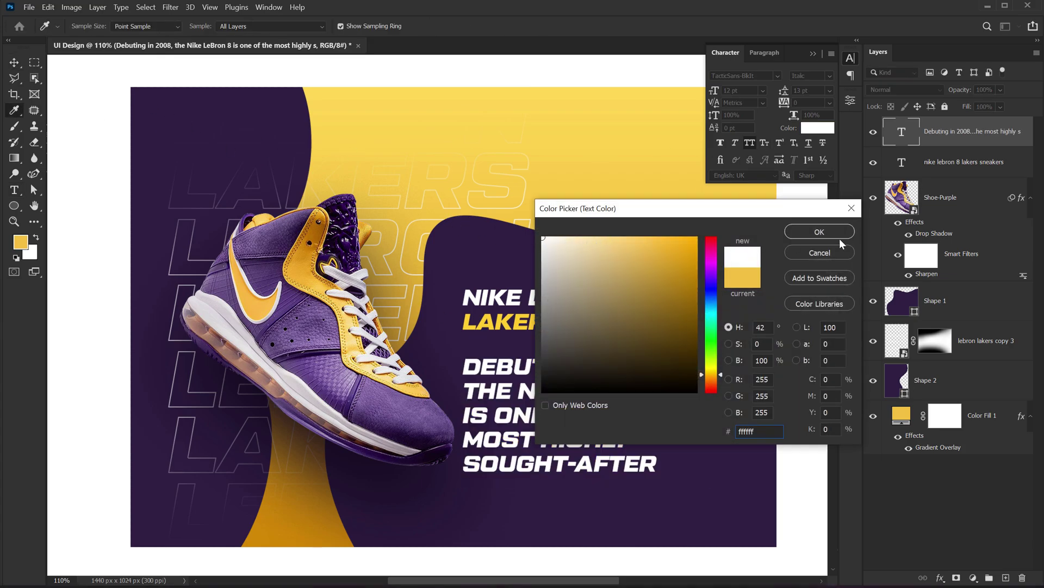
pyautogui.click(832, 233)
pyautogui.click(761, 77)
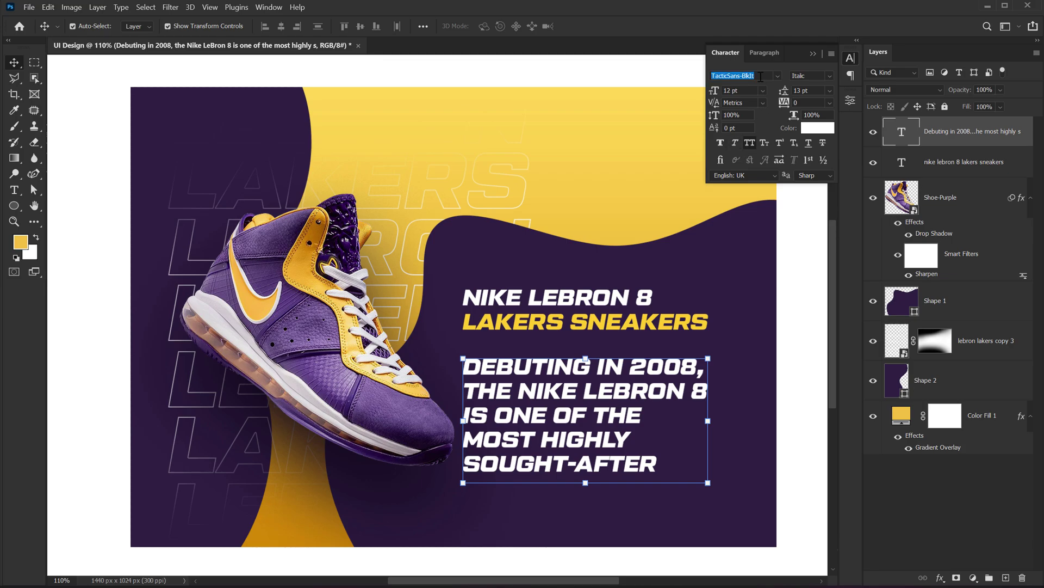
pyautogui.write('robo')
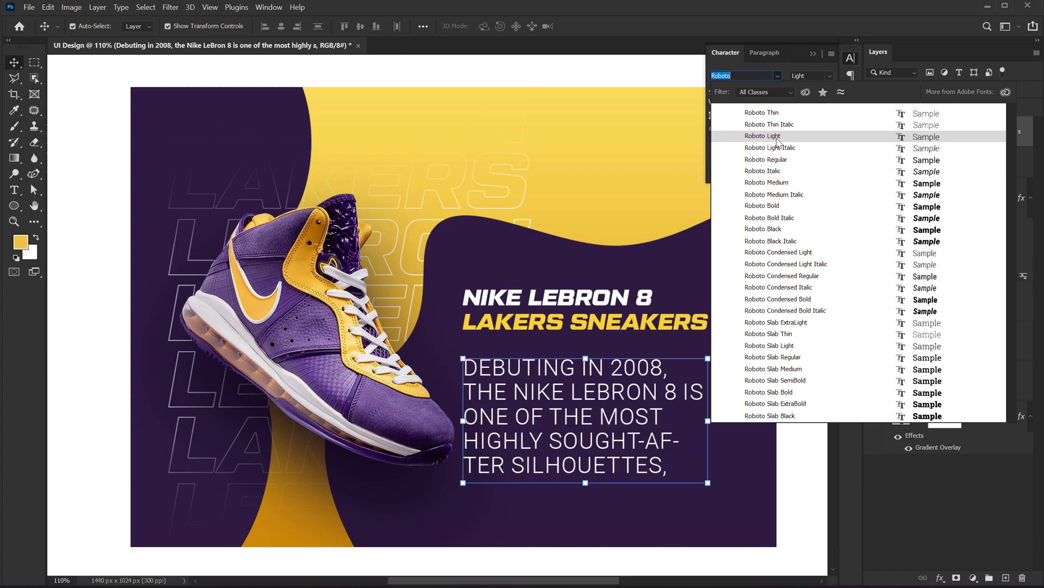
pyautogui.click(778, 160)
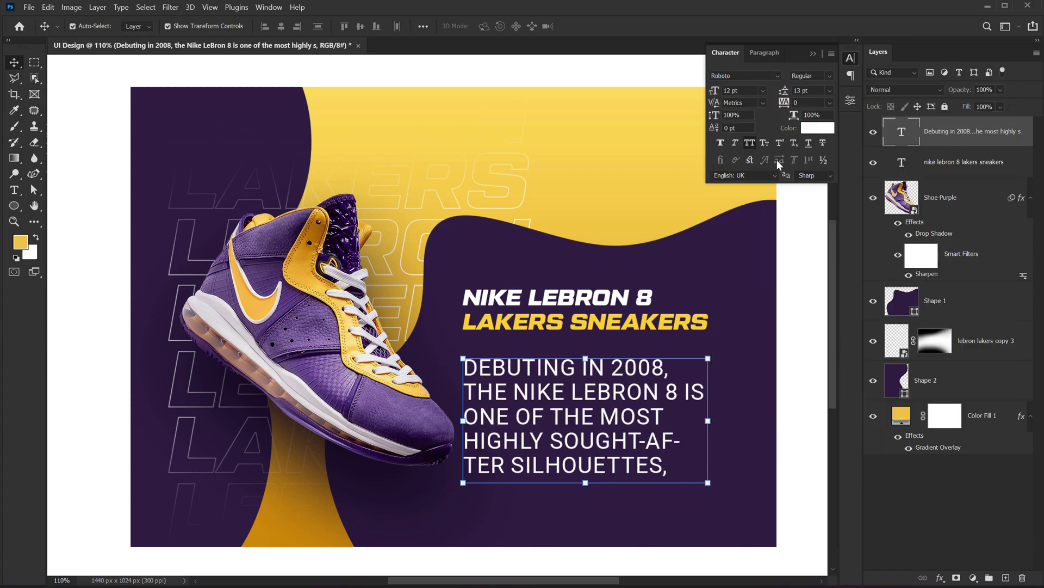
pyautogui.click(756, 141)
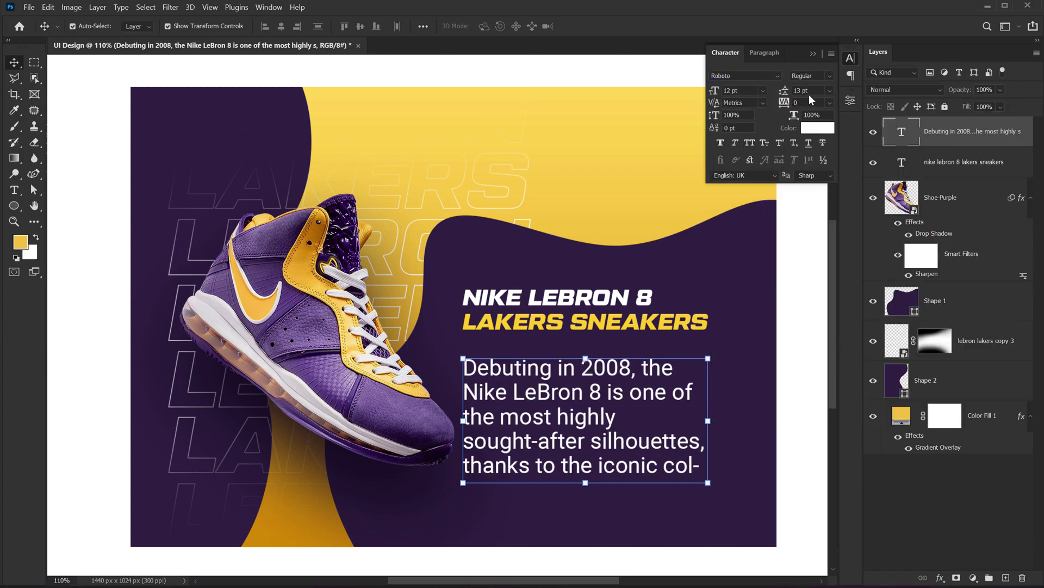
pyautogui.write('4')
pyautogui.press('Return')
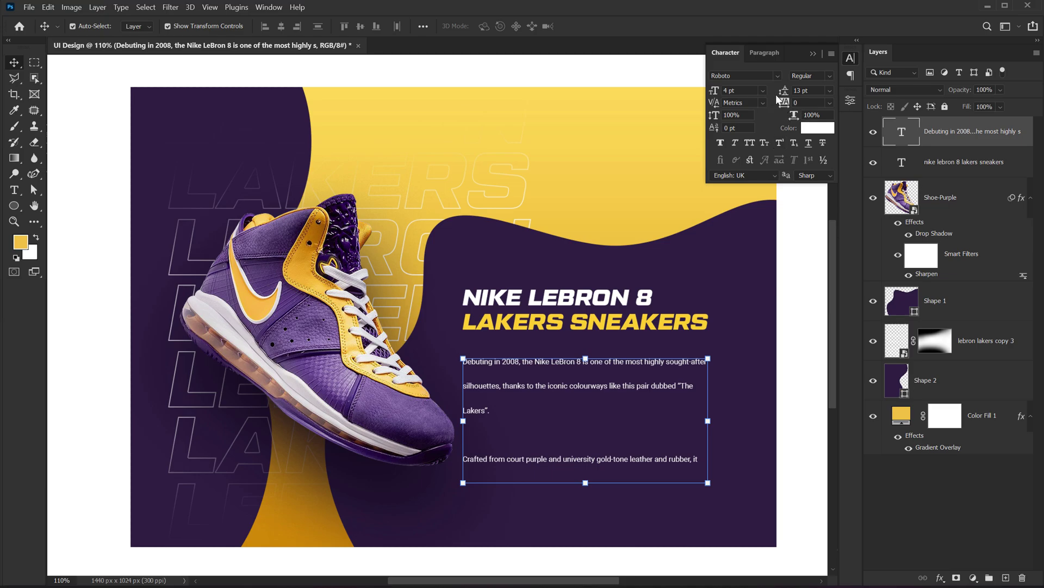
pyautogui.moveTo(784, 98); pyautogui.dragTo(775, 94)
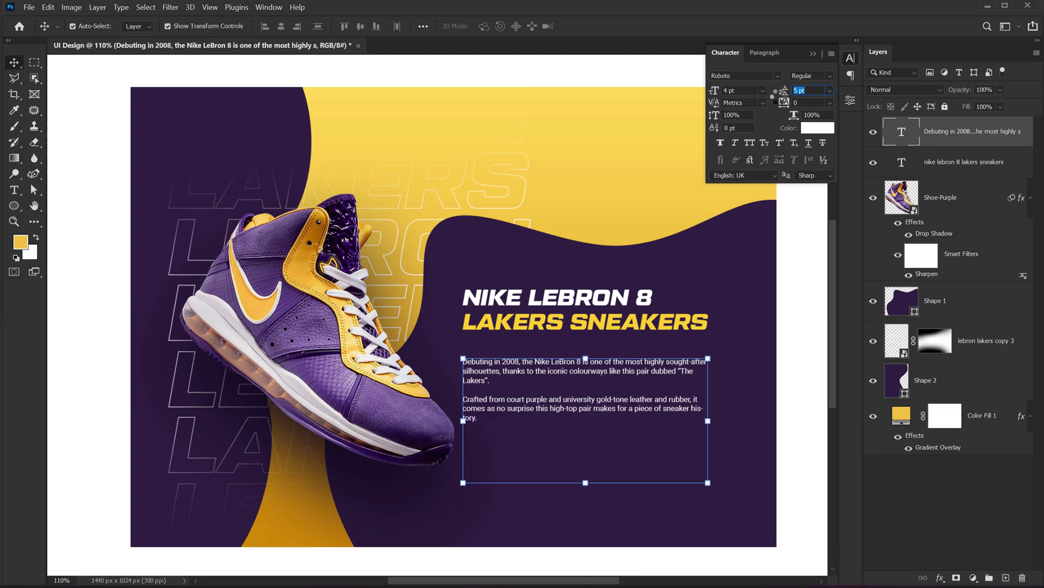
# Step: Narrow the description text box, nudge it up, and shift the shoe image slightly left
pyautogui.doubleClick(662, 397)
pyautogui.moveTo(708, 421); pyautogui.dragTo(694, 420)
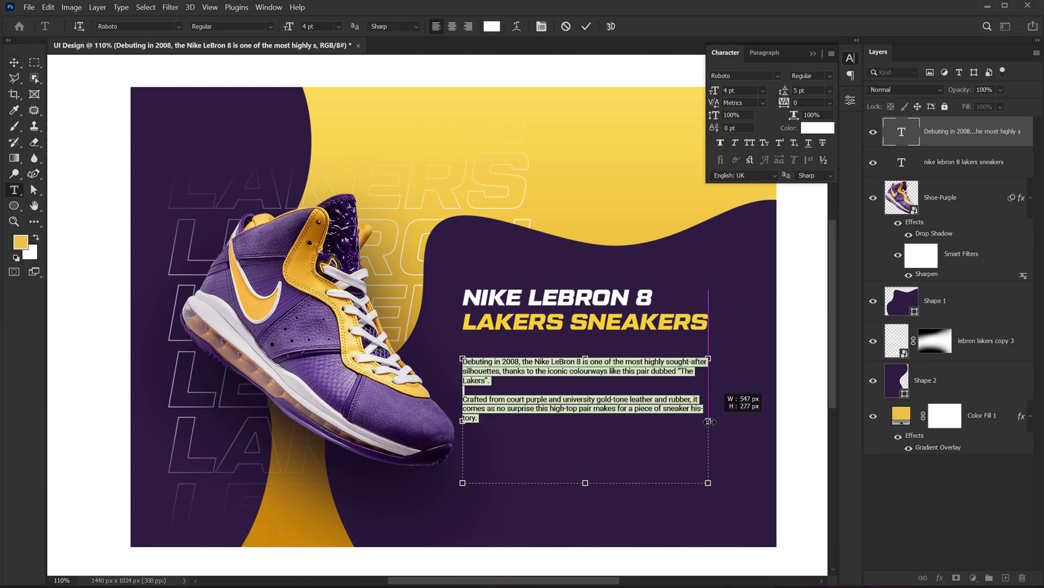
pyautogui.click(587, 27)
pyautogui.press('v')
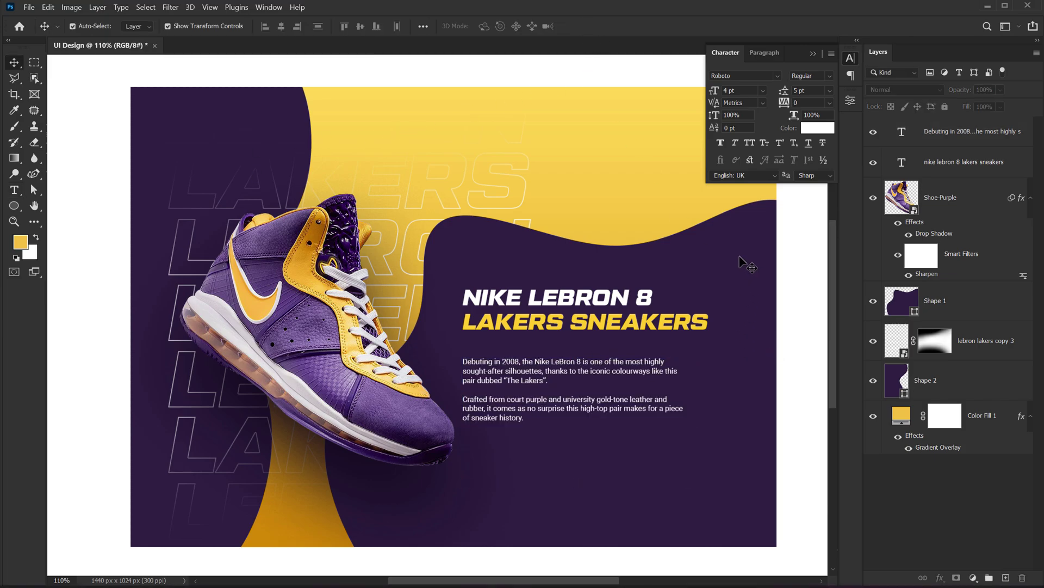
pyautogui.moveTo(483, 368); pyautogui.dragTo(488, 362)
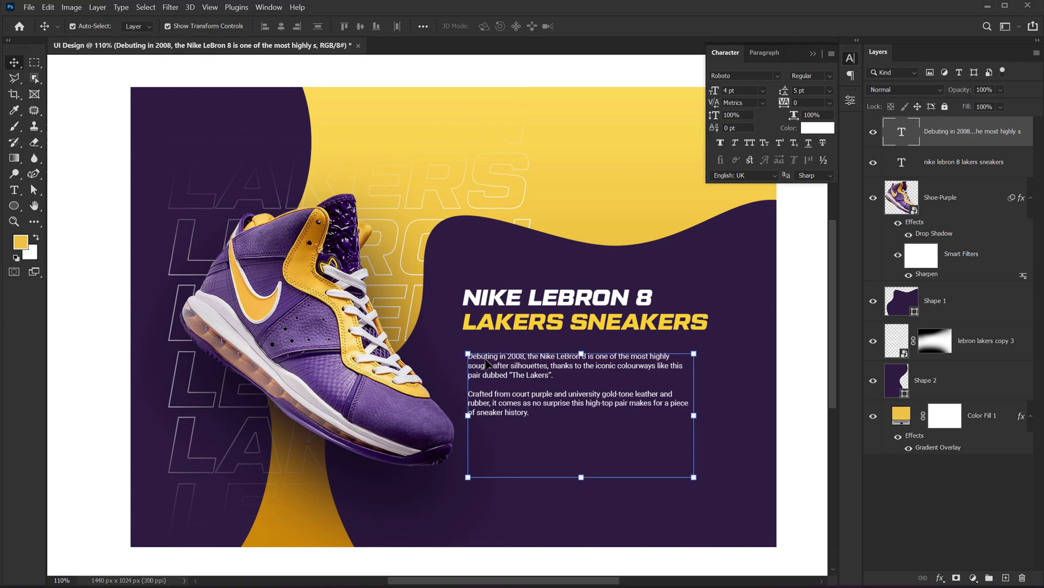
pyautogui.moveTo(312, 367); pyautogui.dragTo(304, 368)
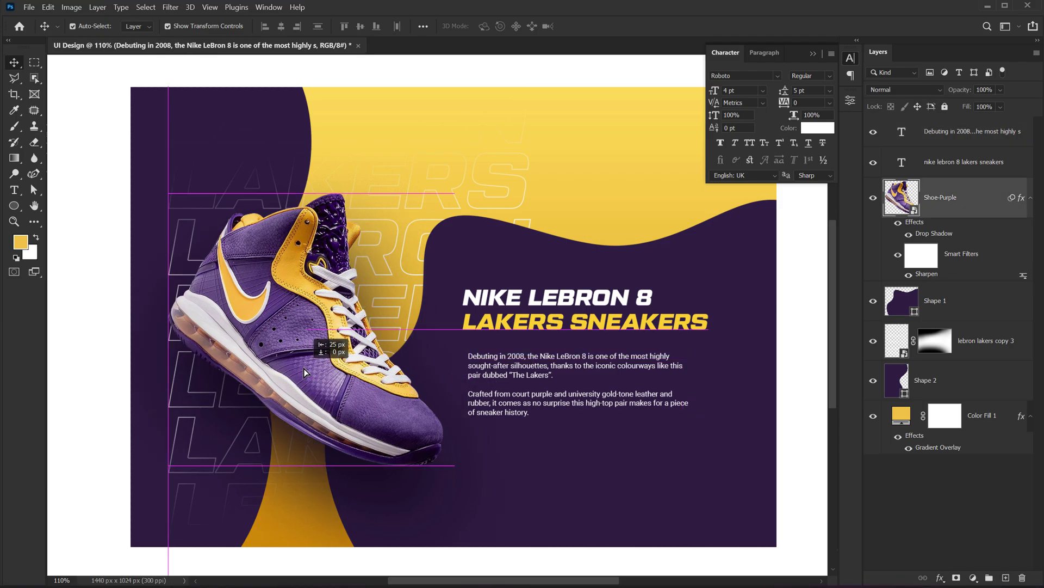
# Step: Move the title and paragraph up about 22 px and shift the purple wave up to match
pyautogui.click(519, 314)
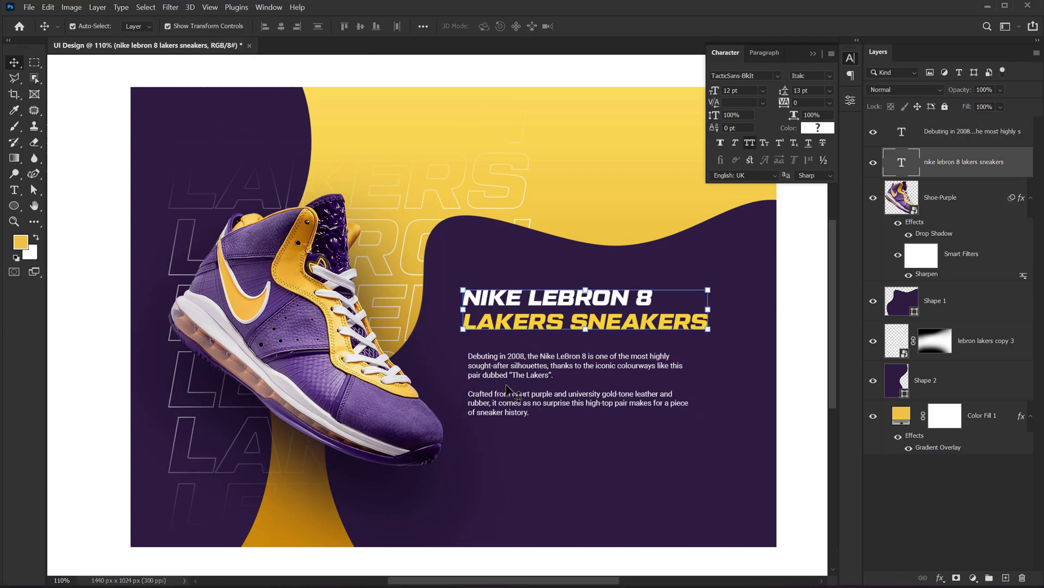
pyautogui.keyDown('shift'); pyautogui.click(506, 353); pyautogui.keyUp('shift')
pyautogui.moveTo(511, 337); pyautogui.dragTo(511, 325)
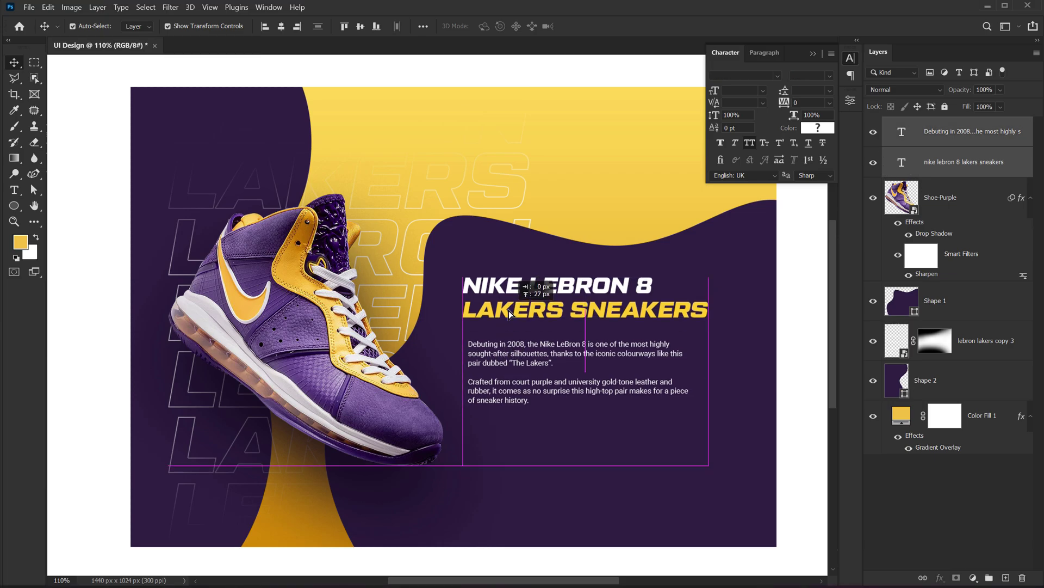
pyautogui.click(629, 441)
pyautogui.moveTo(758, 501); pyautogui.dragTo(731, 479)
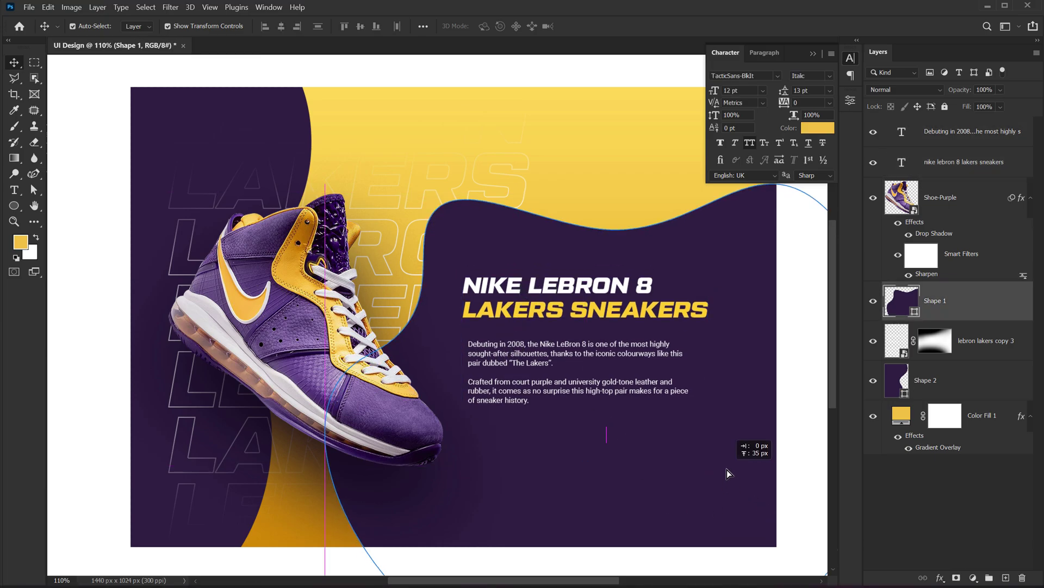
pyautogui.click(976, 510)
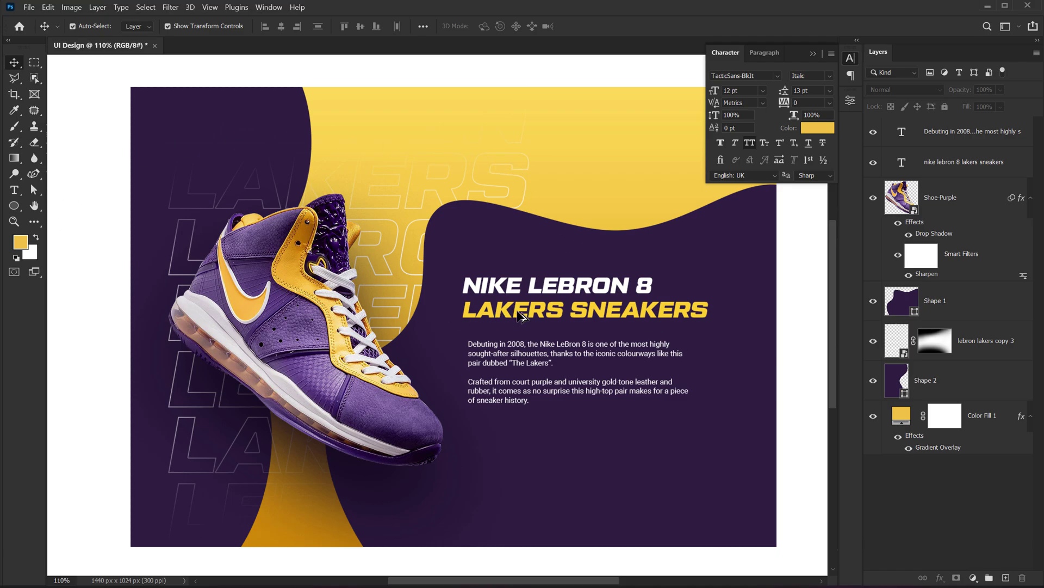
# Step: Duplicate the title below the paragraph and retype it as '$259'
pyautogui.moveTo(523, 317); pyautogui.dragTo(519, 466)
pyautogui.doubleClick(511, 454)
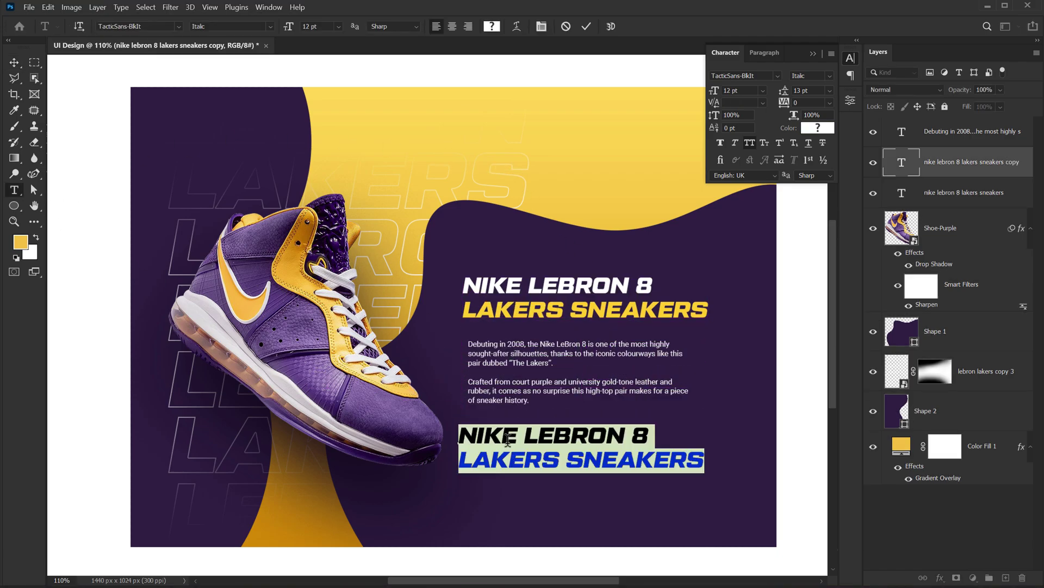
pyautogui.write('$')
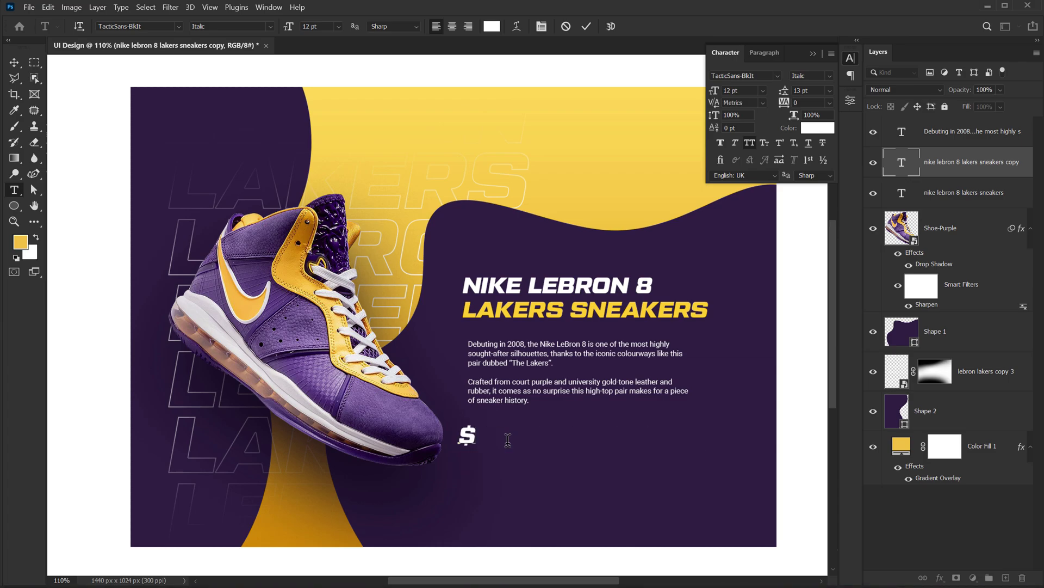
pyautogui.write('259')
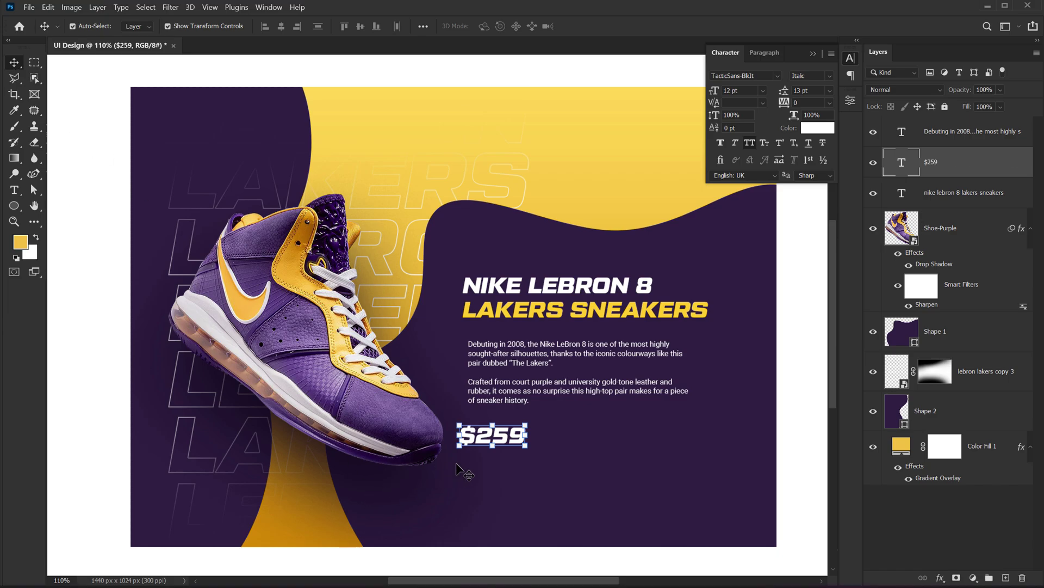
pyautogui.moveTo(489, 441); pyautogui.dragTo(597, 444)
# Step: Duplicate the price, retype it as 'ADD TO CART', and scale it down beside the price
pyautogui.doubleClick(597, 435)
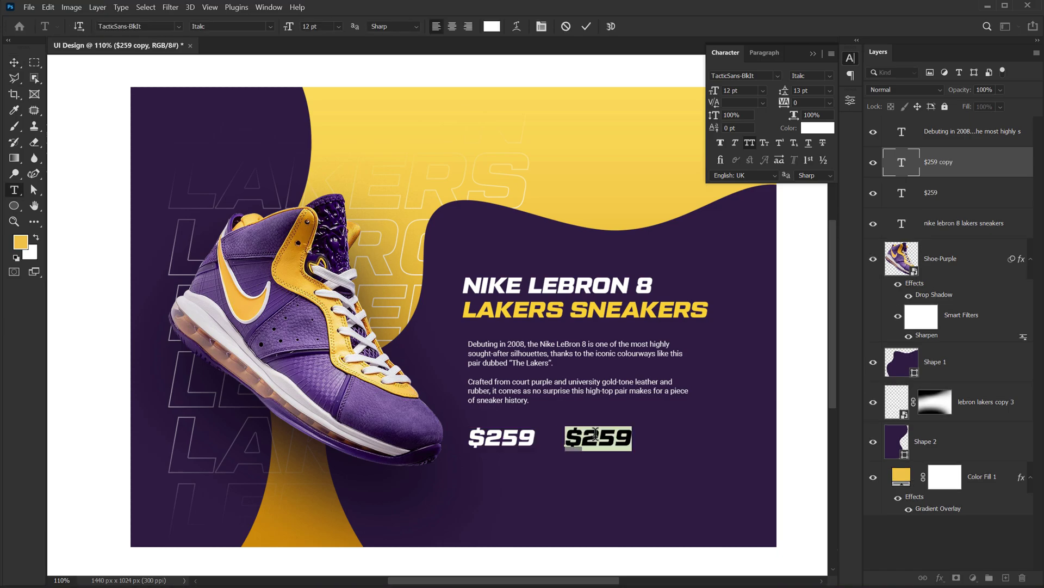
pyautogui.write('add to cark')
pyautogui.press('BackSpace')
pyautogui.write('t')
pyautogui.hotkey('ctrl', 'Return')
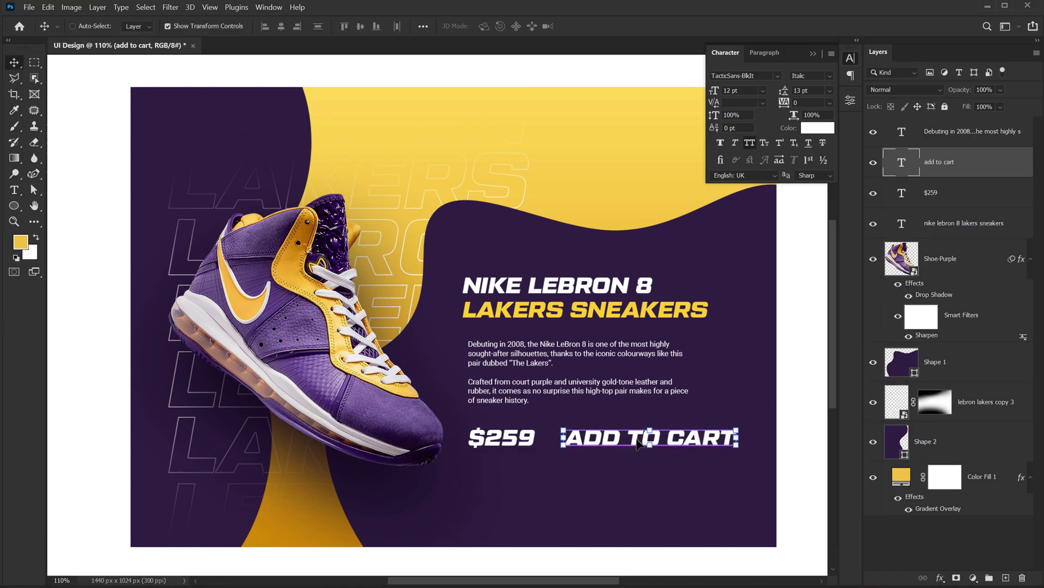
pyautogui.moveTo(722, 445); pyautogui.dragTo(625, 439)
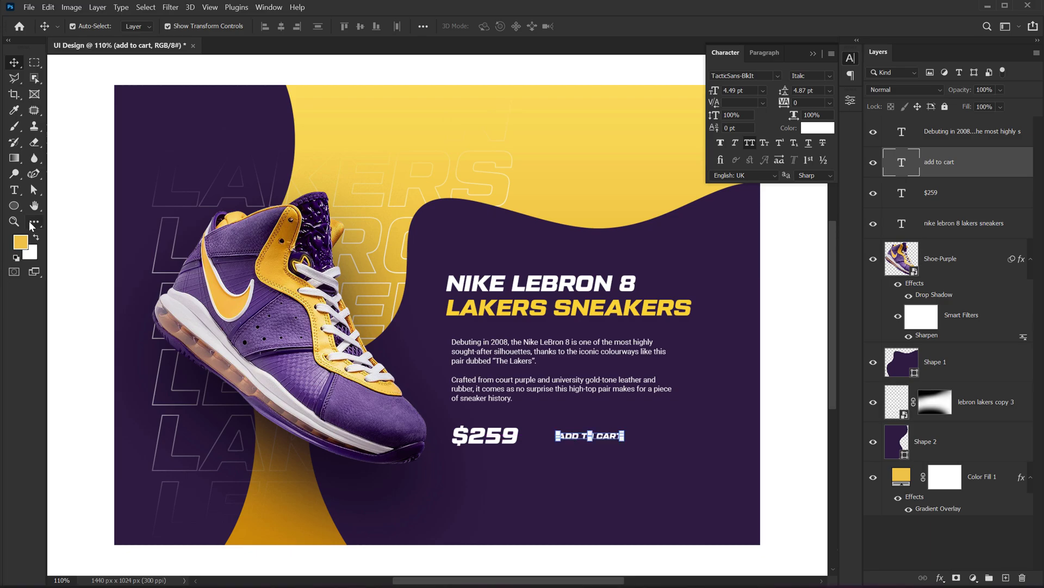
# Step: Draw a no-fill rectangle with a 3 px yellow stroke around ADD TO CART
pyautogui.click(15, 206)
pyautogui.click(60, 210)
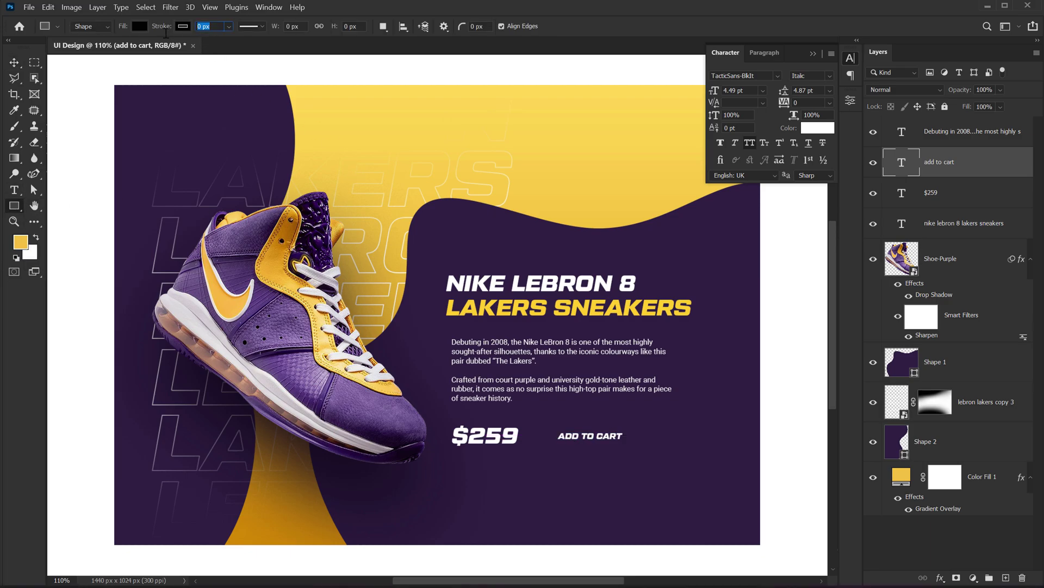
pyautogui.write('3')
pyautogui.click(131, 25)
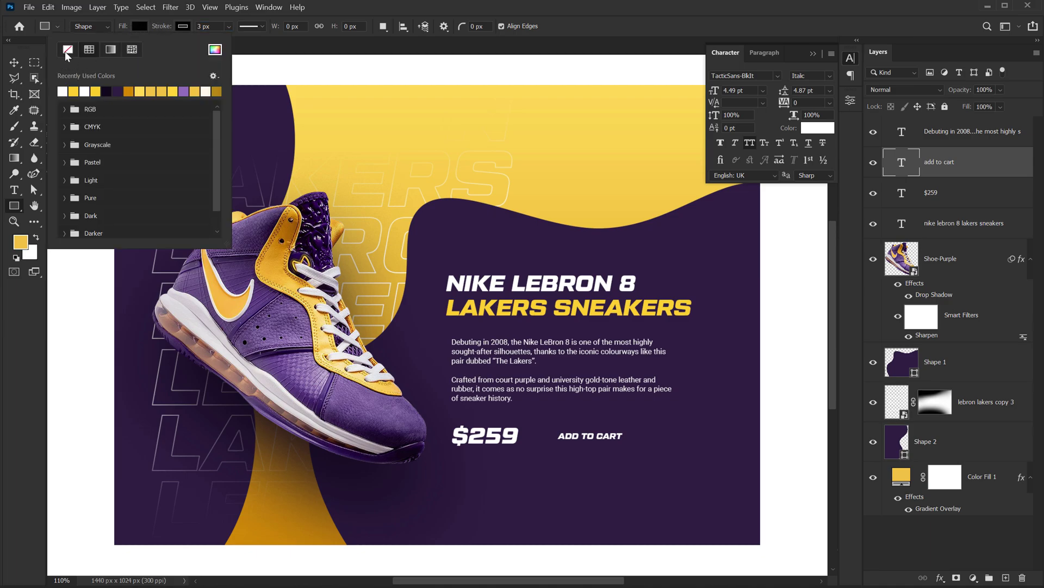
pyautogui.click(186, 24)
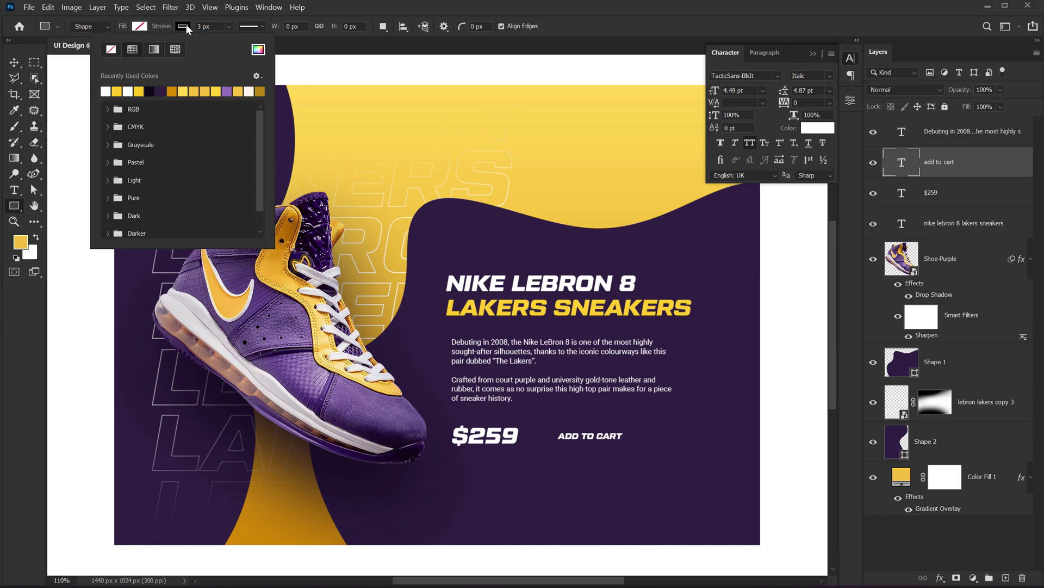
pyautogui.click(138, 91)
pyautogui.moveTo(545, 421); pyautogui.dragTo(644, 455)
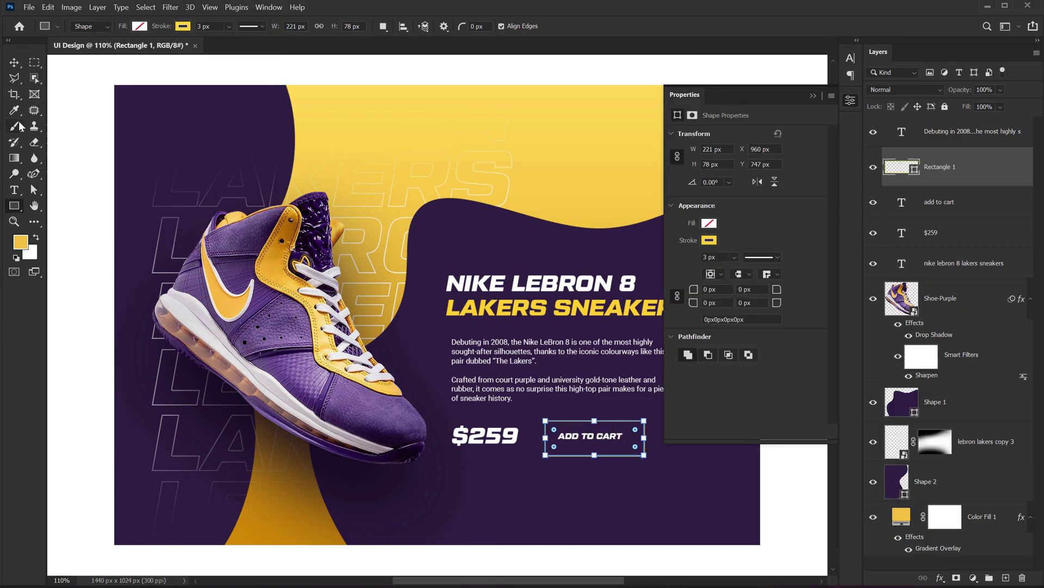
# Step: Centre the rectangle on the label and round its corners to 39 px into a pill
pyautogui.click(14, 63)
pyautogui.scroll(3, 625, 456)
pyautogui.scroll(2, 626, 456)
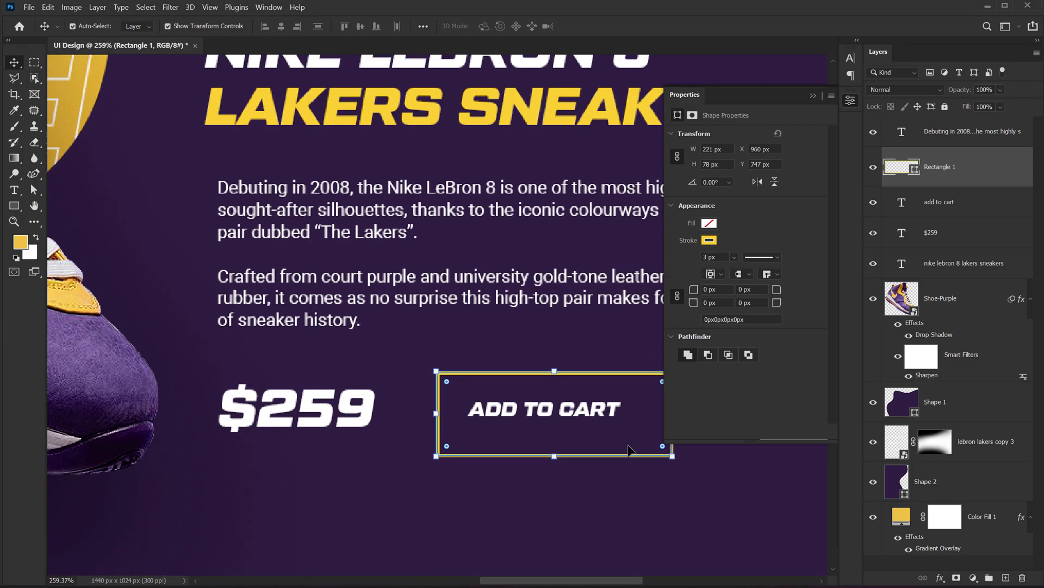
pyautogui.click(629, 456)
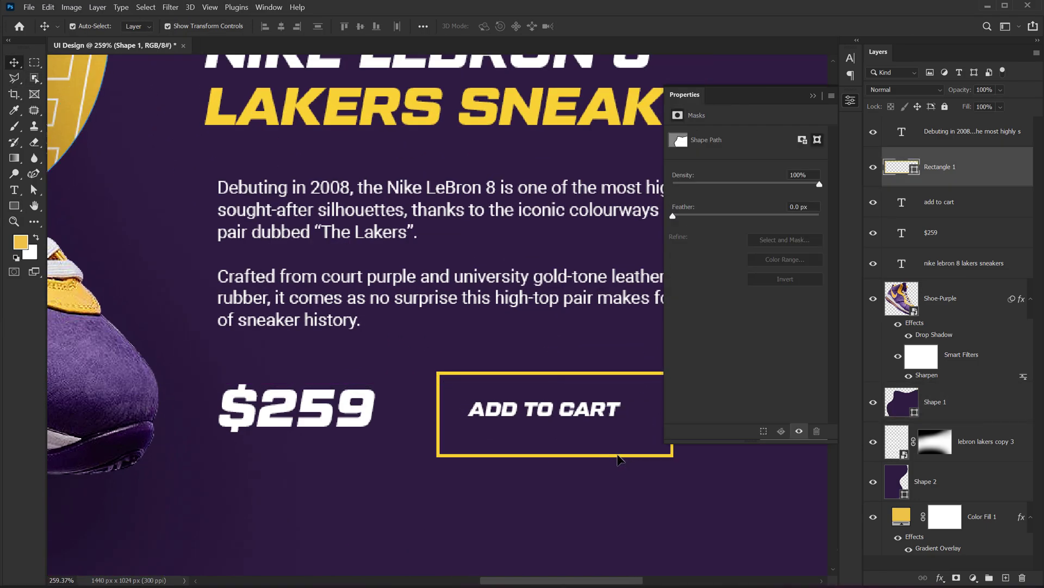
pyautogui.click(619, 455)
pyautogui.moveTo(619, 459); pyautogui.dragTo(609, 453)
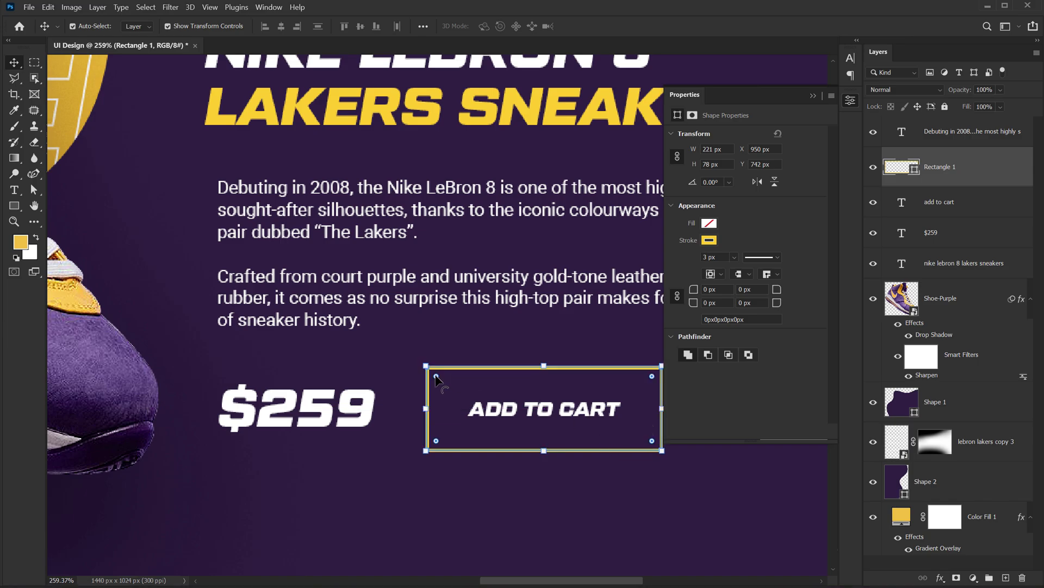
pyautogui.moveTo(436, 376); pyautogui.dragTo(468, 408)
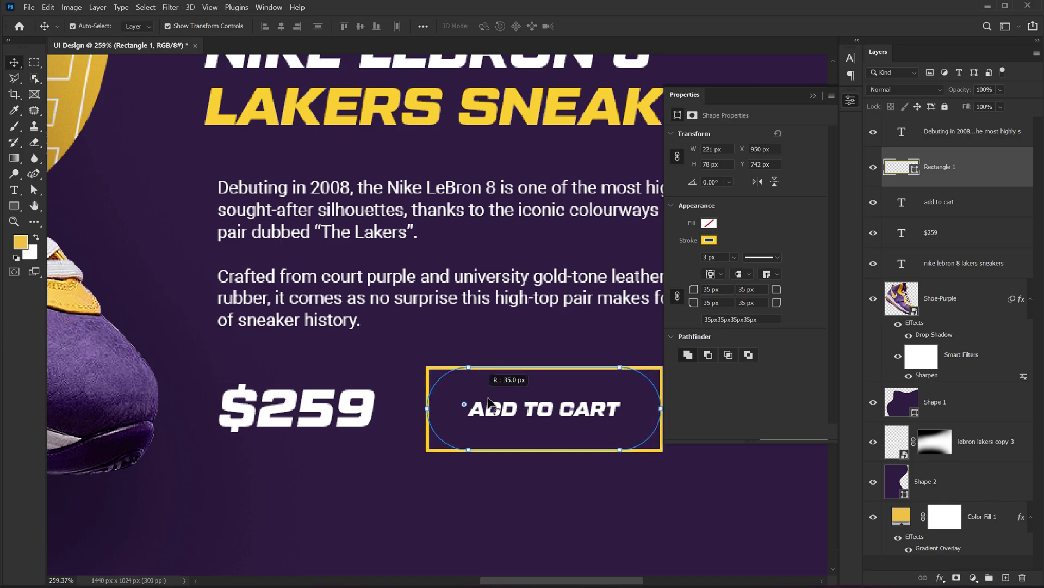
pyautogui.click(579, 488)
pyautogui.scroll(-5, 586, 381)
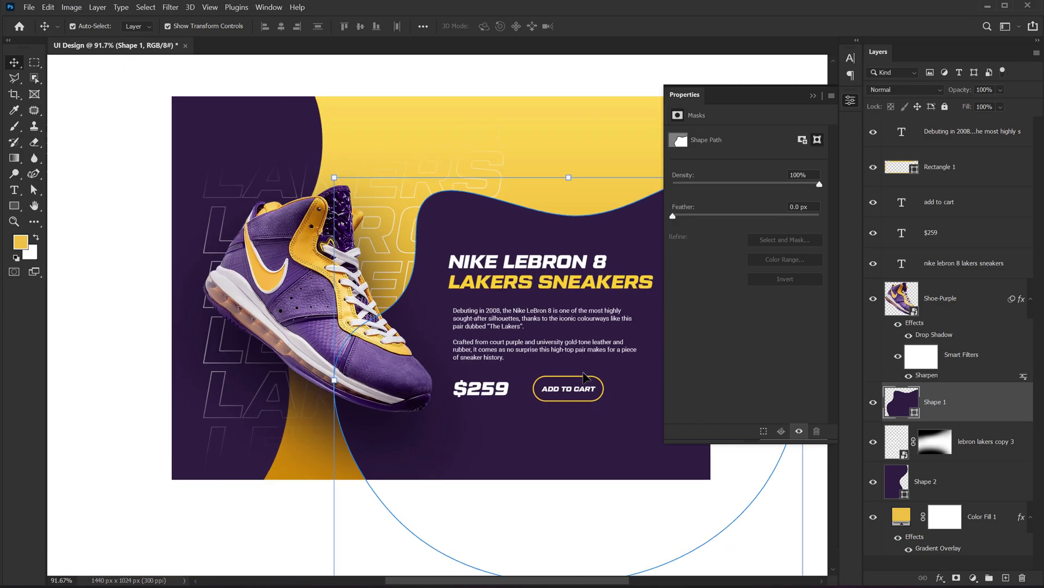
# Step: Lock the Shape 1, lebron lakers copy 3, Shape 2 and Color Fill 1 layers
pyautogui.moveTo(584, 378); pyautogui.dragTo(542, 377)
pyautogui.scroll(1, 543, 377)
pyautogui.scroll(1, 542, 373)
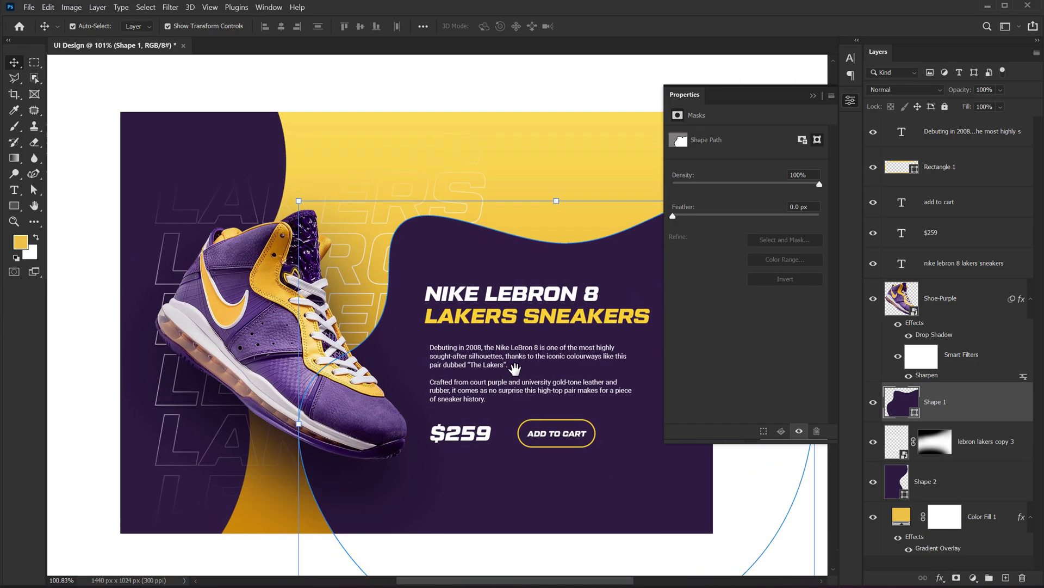
pyautogui.click(520, 75)
pyautogui.click(816, 96)
pyautogui.moveTo(566, 338); pyautogui.dragTo(595, 314)
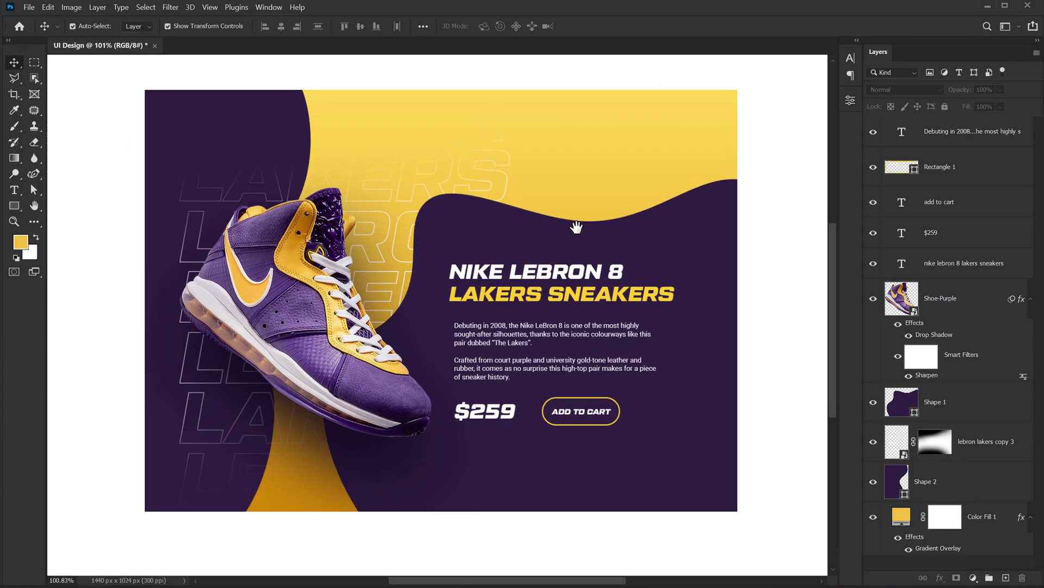
pyautogui.click(648, 443)
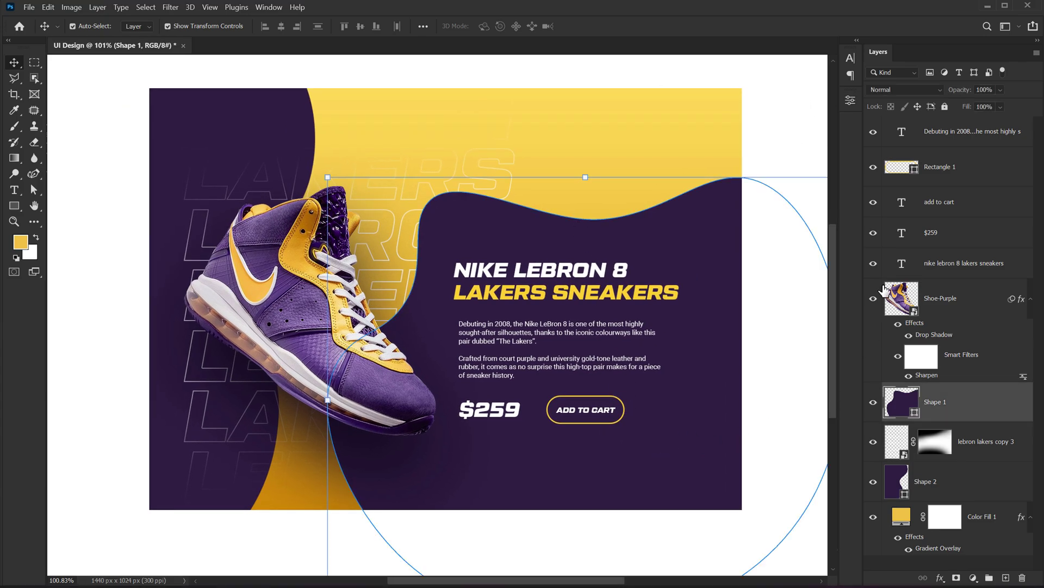
pyautogui.keyDown('shift'); pyautogui.click(960, 488); pyautogui.keyUp('shift')
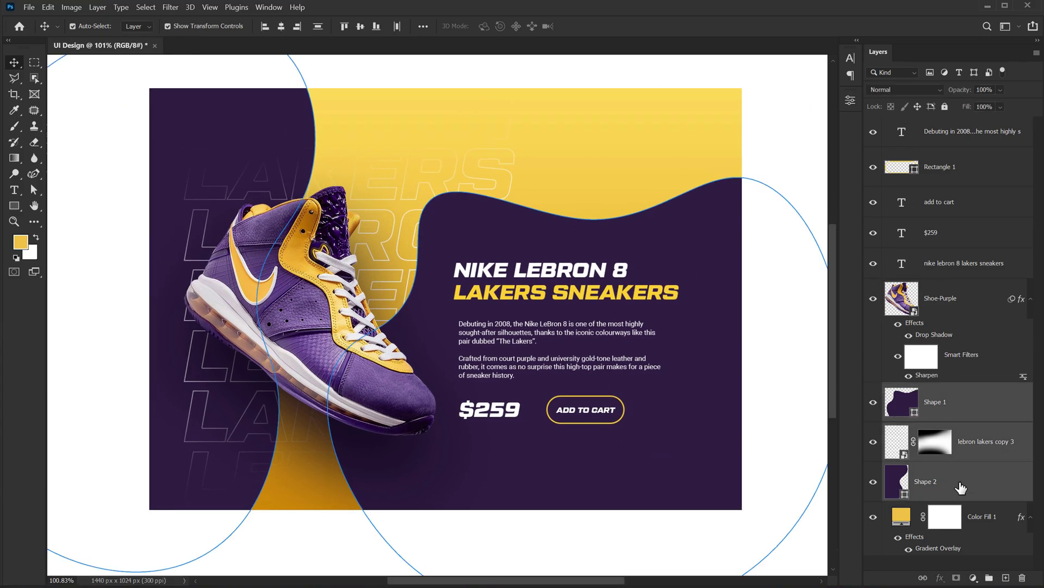
pyautogui.keyDown('shift'); pyautogui.click(984, 521); pyautogui.keyUp('shift')
pyautogui.click(944, 107)
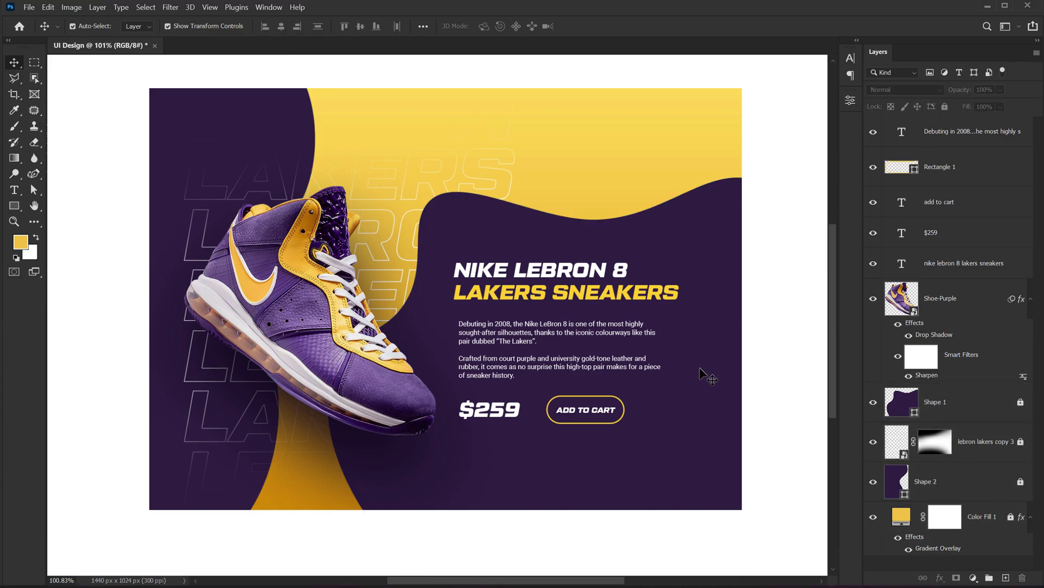
# Step: Scale Rectangle 1 and the add to cart label down to about 87%
pyautogui.moveTo(703, 373)
pyautogui.mouseDown()
pyautogui.moveTo(584, 454)
pyautogui.moveTo(604, 419)
pyautogui.mouseUp()
pyautogui.click(645, 460)
pyautogui.scroll(3, 591, 411)
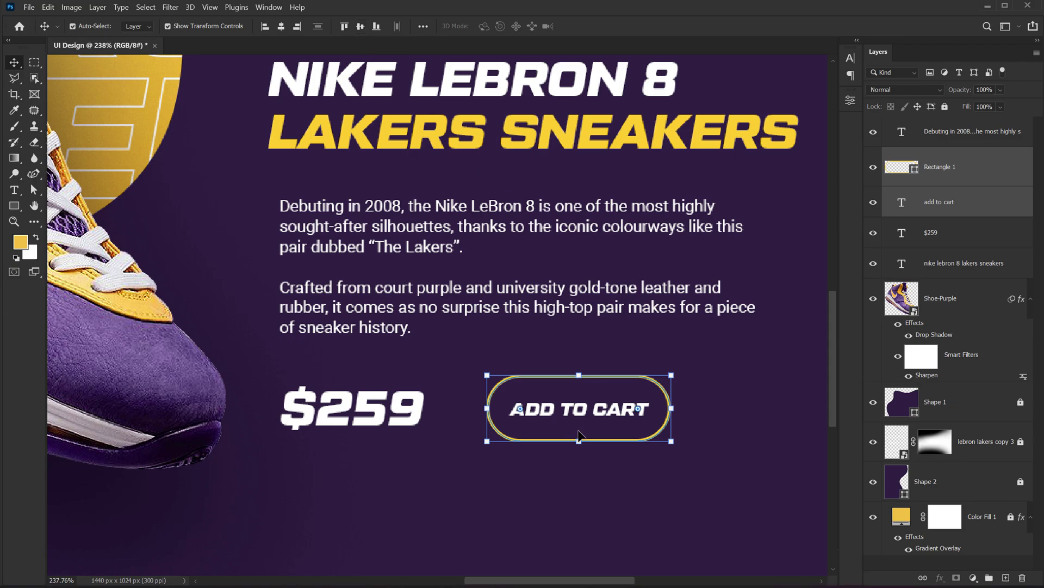
pyautogui.moveTo(673, 412); pyautogui.dragTo(663, 412)
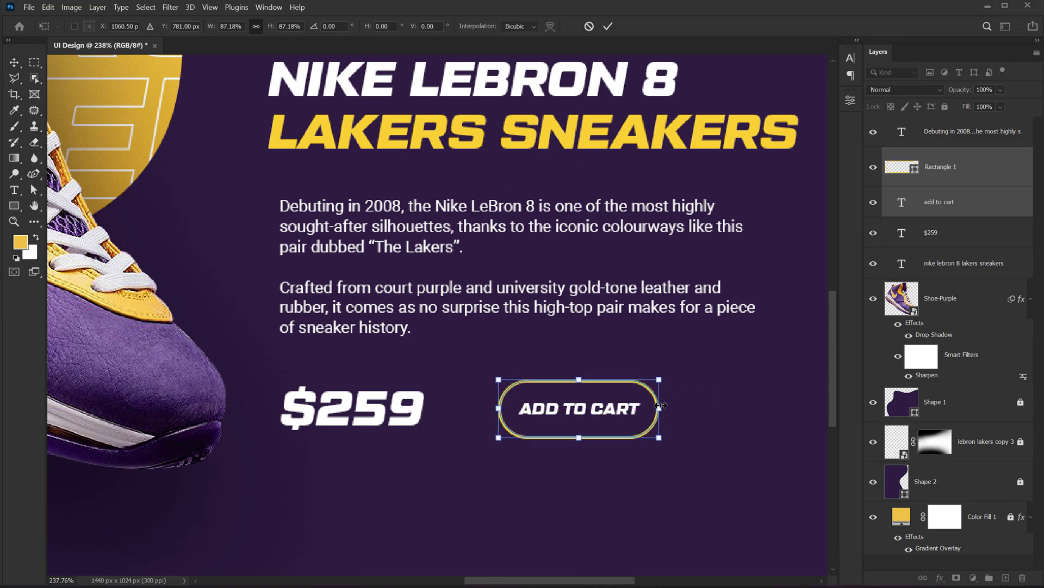
pyautogui.press('Return')
pyautogui.hotkey('ctrl', '0')
pyautogui.scroll(2, 555, 305)
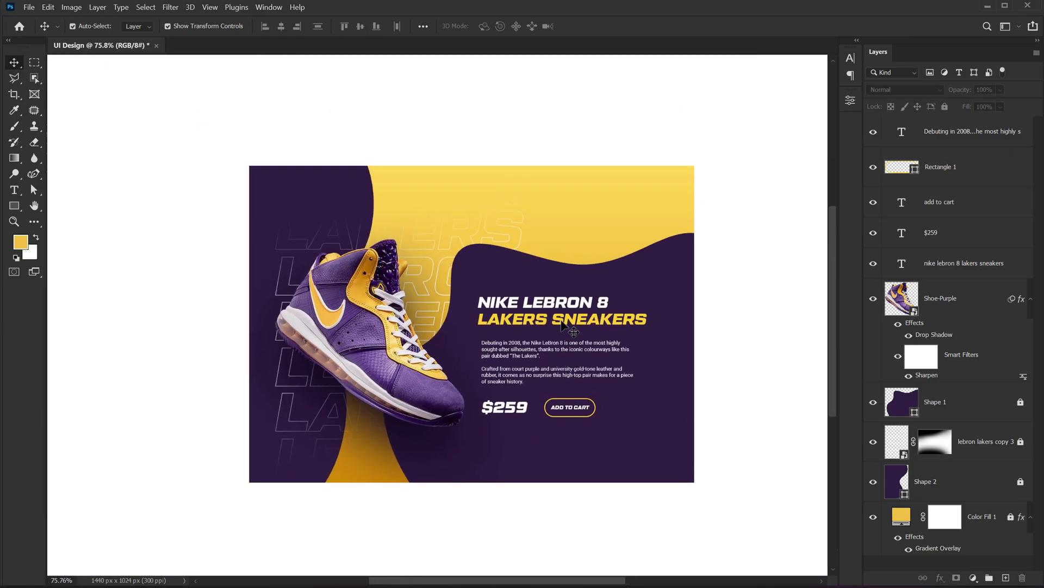
pyautogui.moveTo(554, 300); pyautogui.dragTo(551, 312)
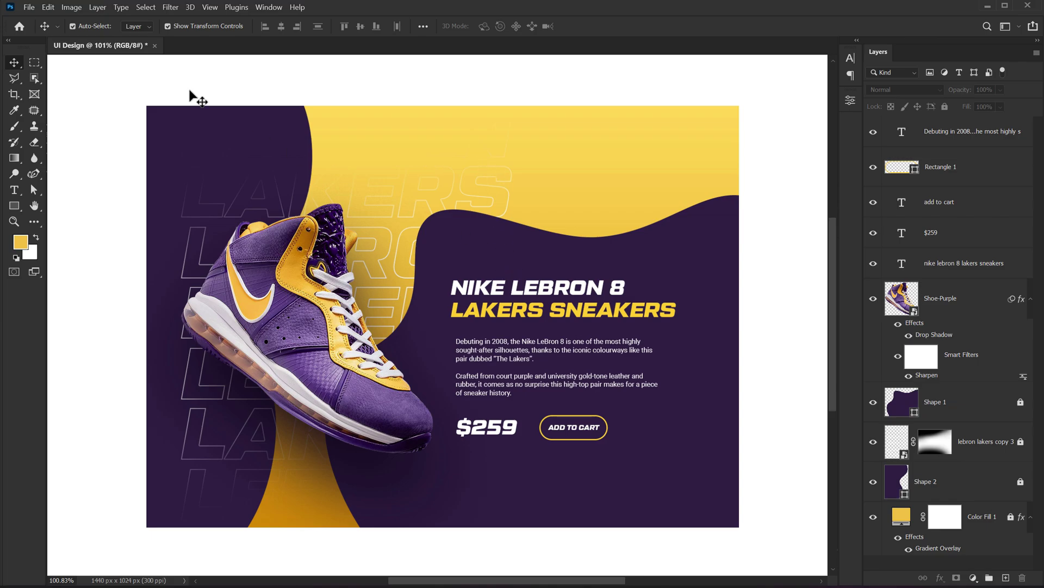
# Step: Add a white HOME text link at the top of the banner
pyautogui.click(16, 191)
pyautogui.click(487, 131)
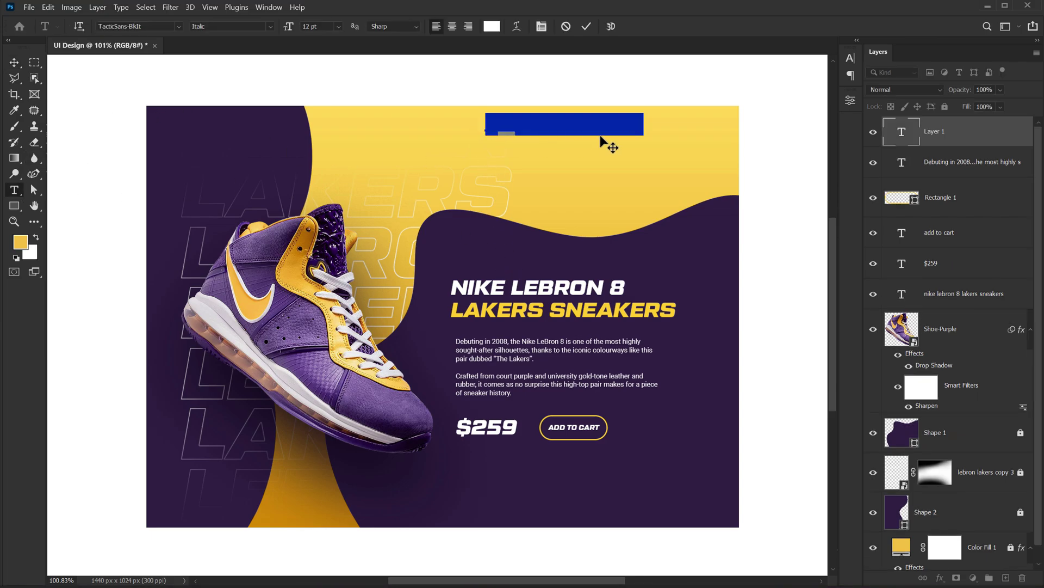
pyautogui.write('home')
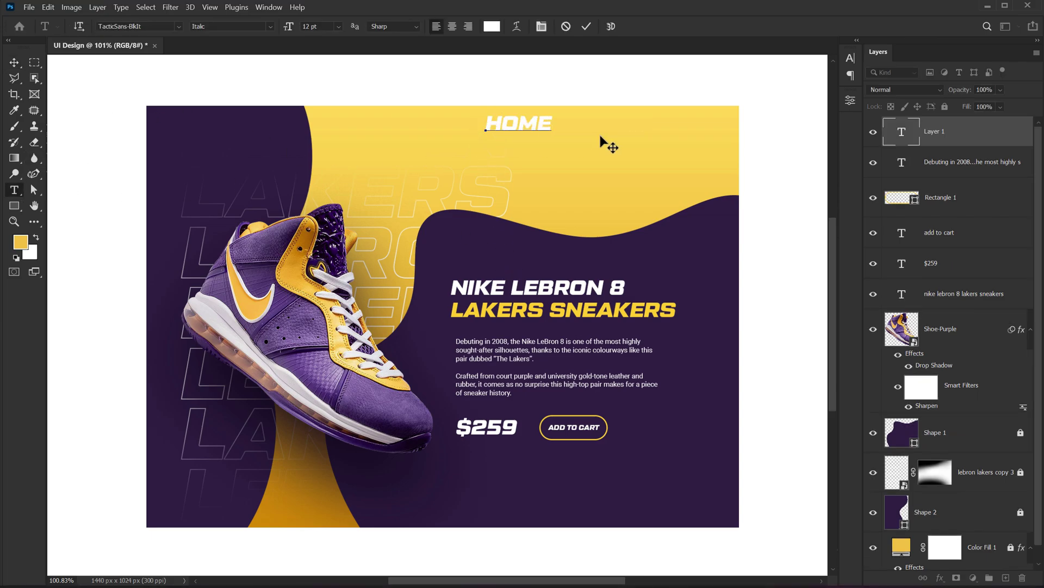
pyautogui.hotkey('ctrl', 'Return')
pyautogui.hotkey('ctrl', 't')
pyautogui.write('3')
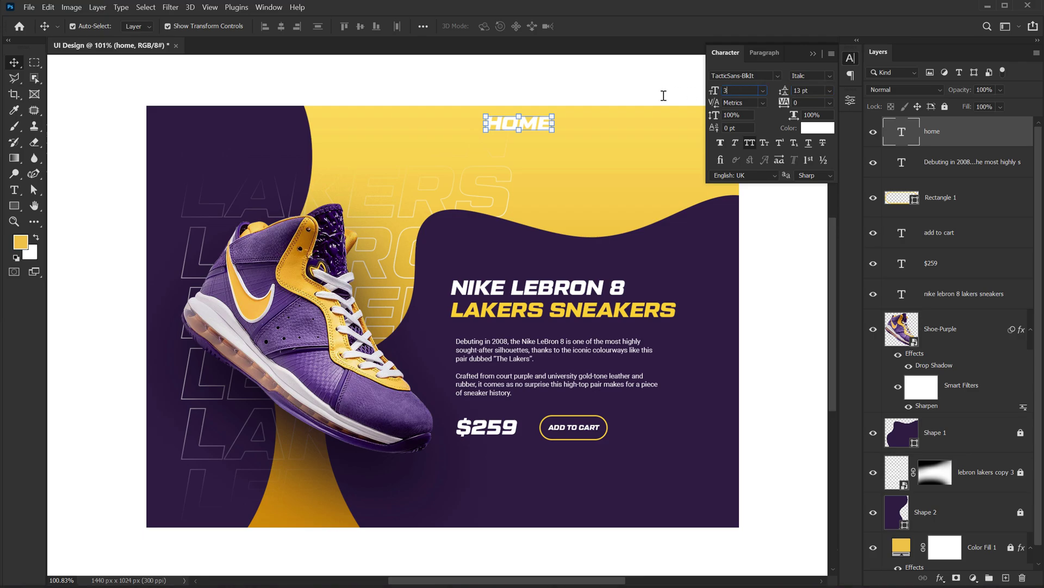
pyautogui.press('Return')
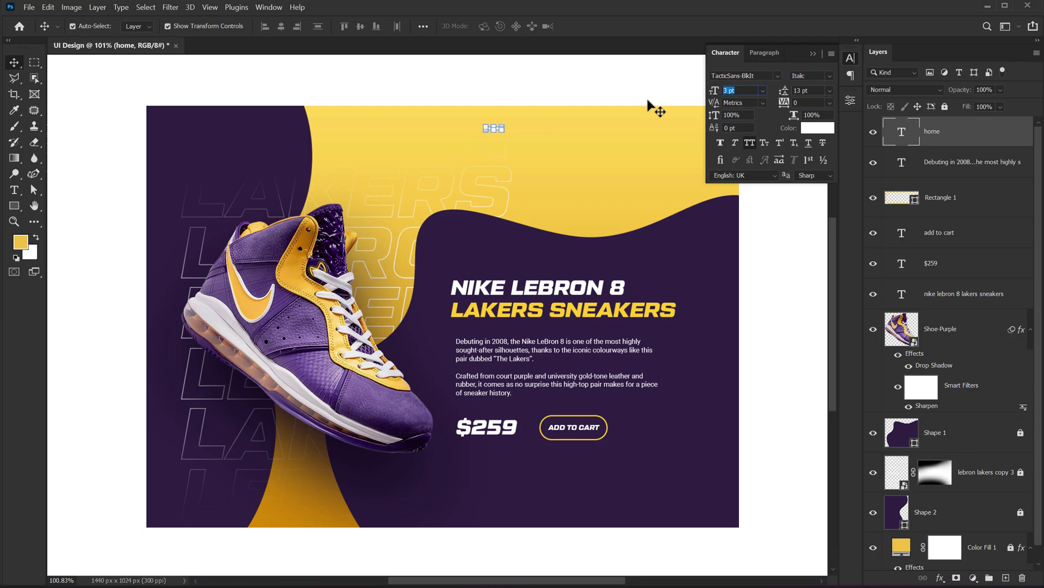
pyautogui.click(647, 99)
# Step: Duplicate HOME twice and retype the copies as STORE and CONTACT
pyautogui.click(624, 97)
pyautogui.keyDown('alt'); pyautogui.scroll(3, 631, 117); pyautogui.keyUp('alt')
pyautogui.keyDown('alt'); pyautogui.scroll(3, 631, 120); pyautogui.keyUp('alt')
pyautogui.moveTo(396, 138); pyautogui.dragTo(689, 144)
pyautogui.doubleClick(536, 139)
pyautogui.write('store')
pyautogui.hotkey('ctrl', 'Return')
pyautogui.doubleClick(680, 138)
pyautogui.write('contact')
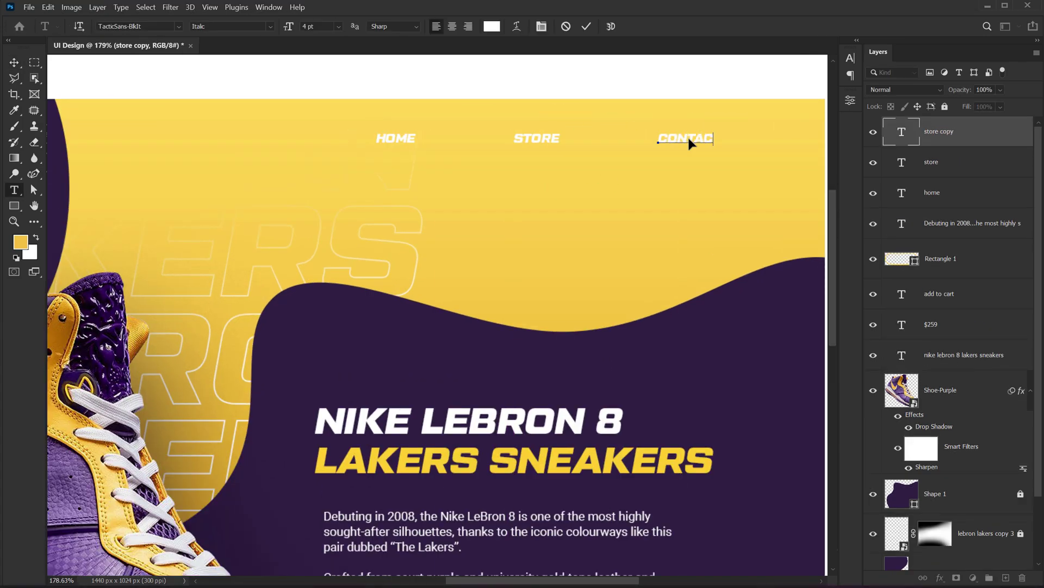
pyautogui.hotkey('ctrl', 'Return')
# Step: Select the HOME, STORE and CONTACT layers together and recentre the view on the banner
pyautogui.keyDown('shift'); pyautogui.click(537, 138); pyautogui.keyUp('shift')
pyautogui.keyDown('shift'); pyautogui.click(395, 138); pyautogui.keyUp('shift')
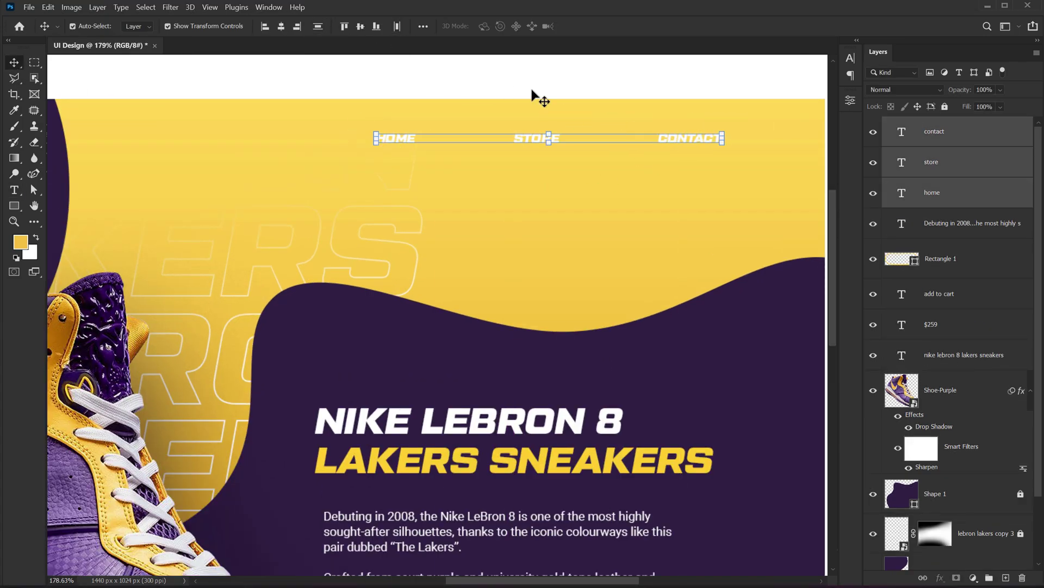
pyautogui.moveTo(656, 140)
pyautogui.mouseDown()
pyautogui.moveTo(582, 151)
pyautogui.moveTo(632, 161)
pyautogui.mouseUp()
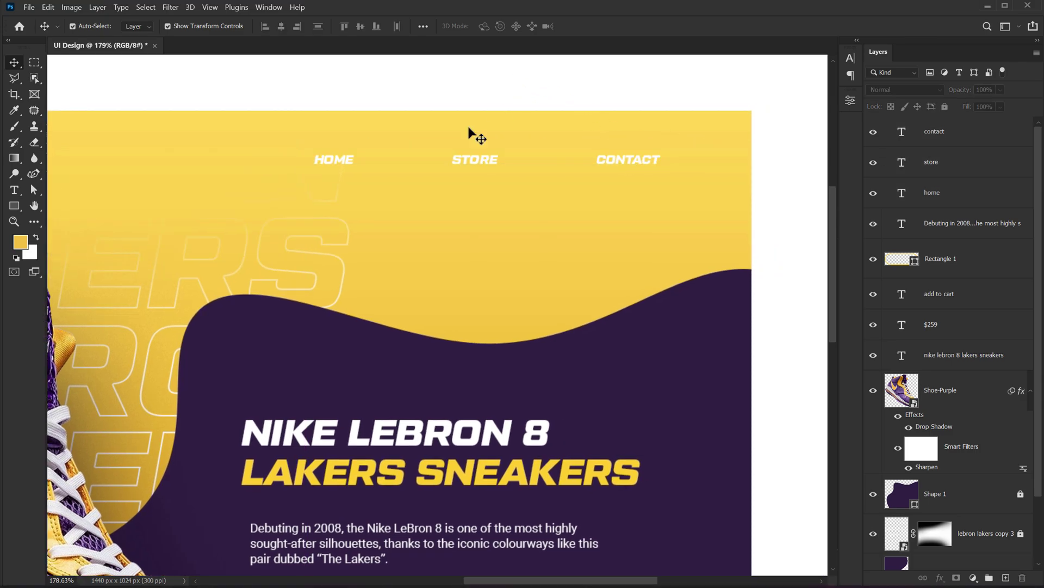
pyautogui.scroll(-3, 466, 135)
pyautogui.scroll(-3, 473, 164)
pyautogui.scroll(-2, 457, 174)
pyautogui.moveTo(441, 176); pyautogui.dragTo(412, 185)
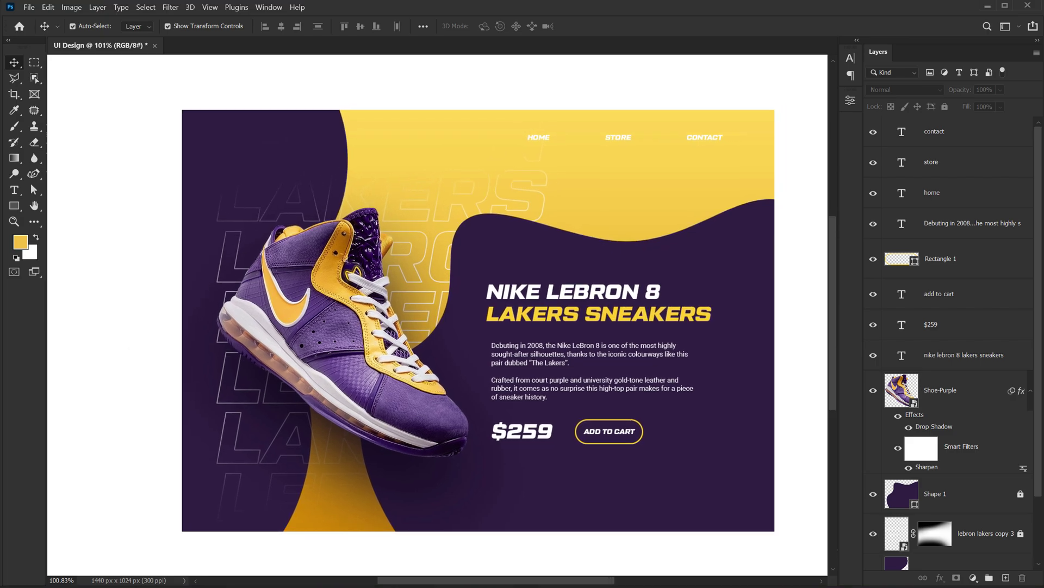
# Step: Place the Nike logo and scale it down into the banner's top-left corner
pyautogui.moveTo(183, 125); pyautogui.dragTo(266, 131)
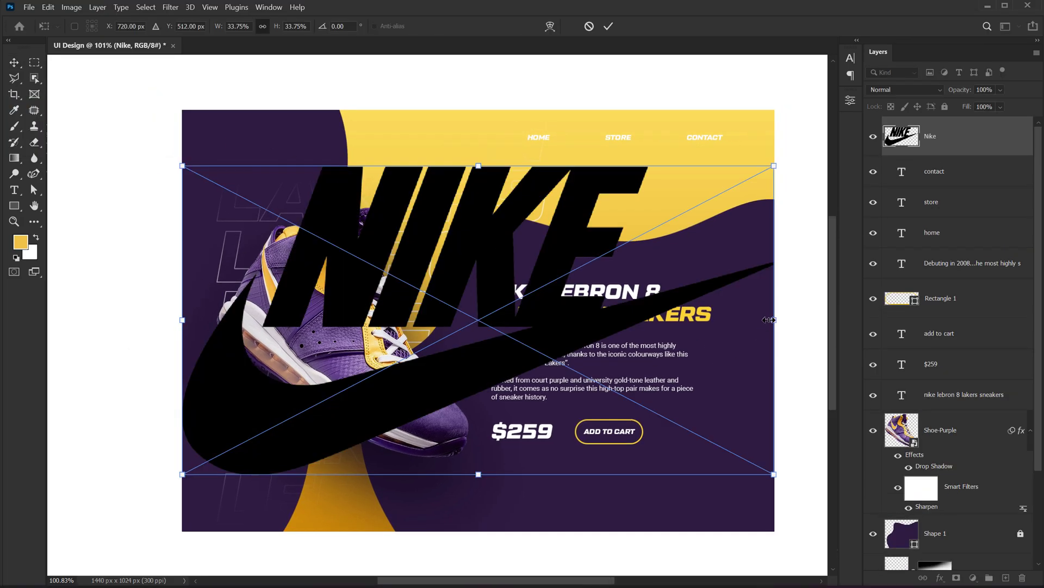
pyautogui.moveTo(769, 320)
pyautogui.mouseDown()
pyautogui.moveTo(499, 335)
pyautogui.moveTo(222, 140)
pyautogui.mouseUp()
pyautogui.press('Return')
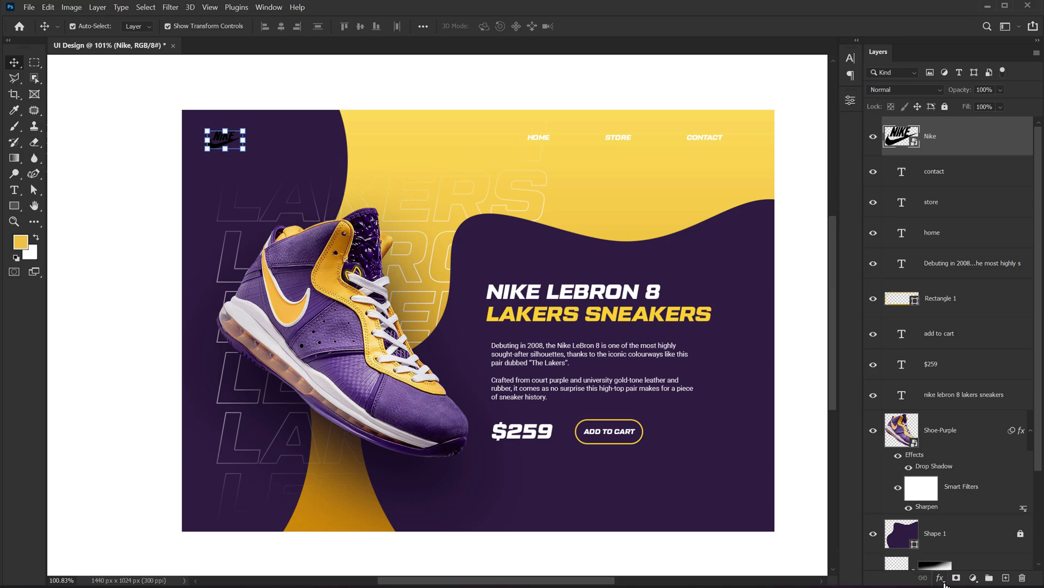
# Step: Tint the logo with a Color Overlay of the banner's yellow fcd24f
pyautogui.click(940, 578)
pyautogui.click(699, 258)
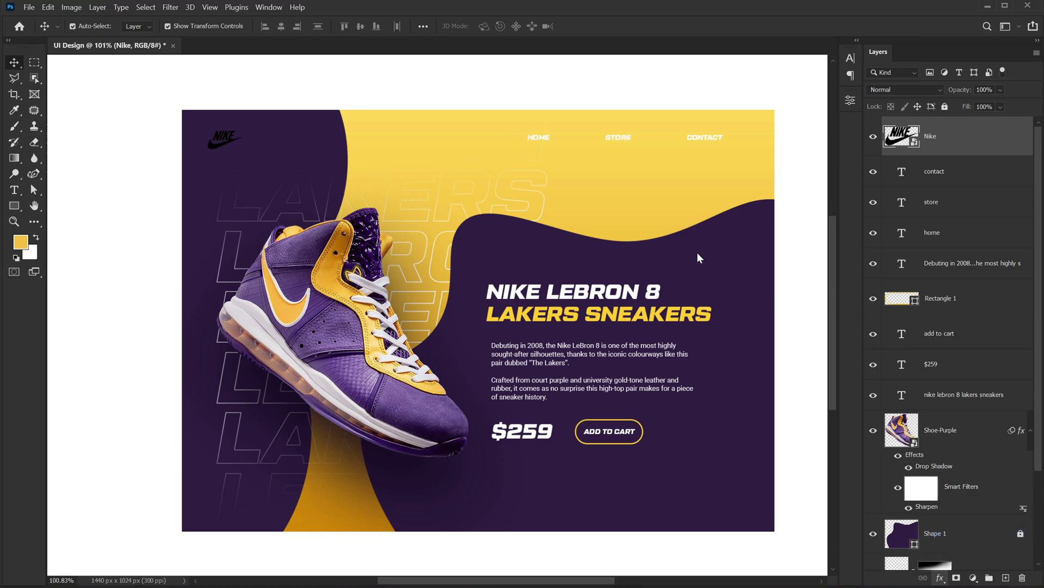
pyautogui.click(797, 247)
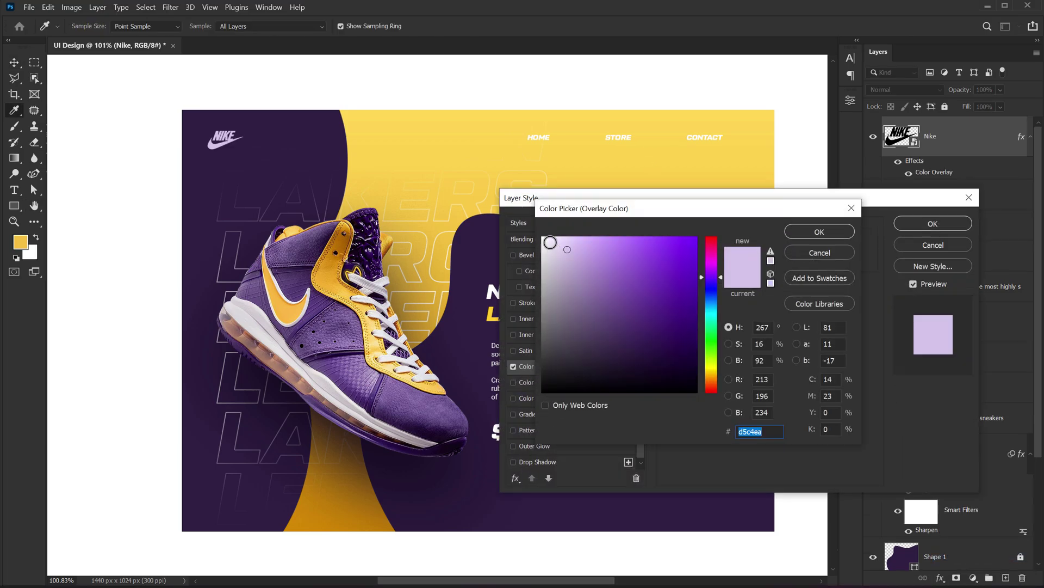
pyautogui.click(438, 192)
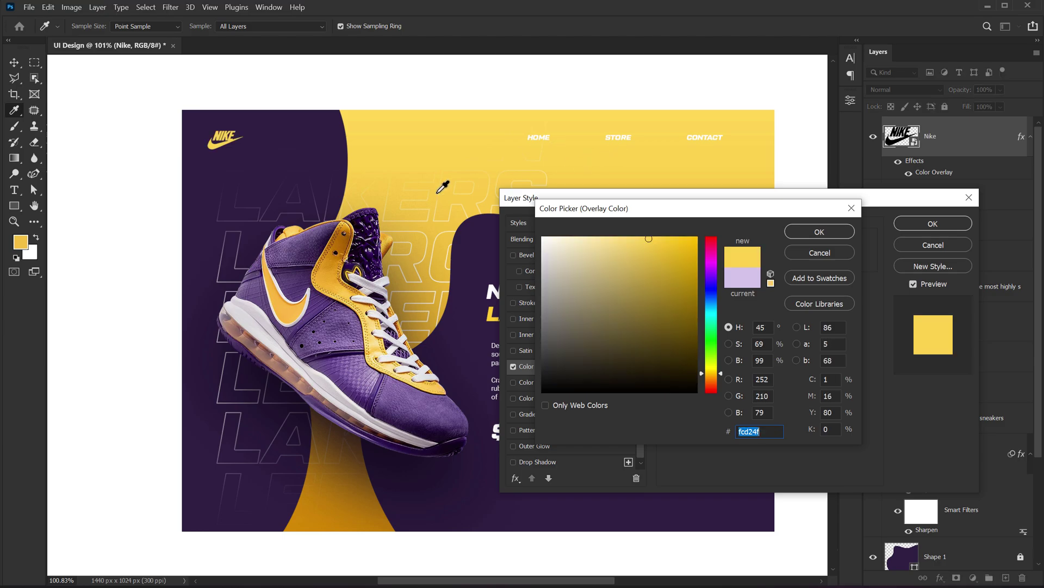
pyautogui.click(800, 232)
pyautogui.click(932, 224)
pyautogui.press('v')
pyautogui.scroll(-1, 503, 232)
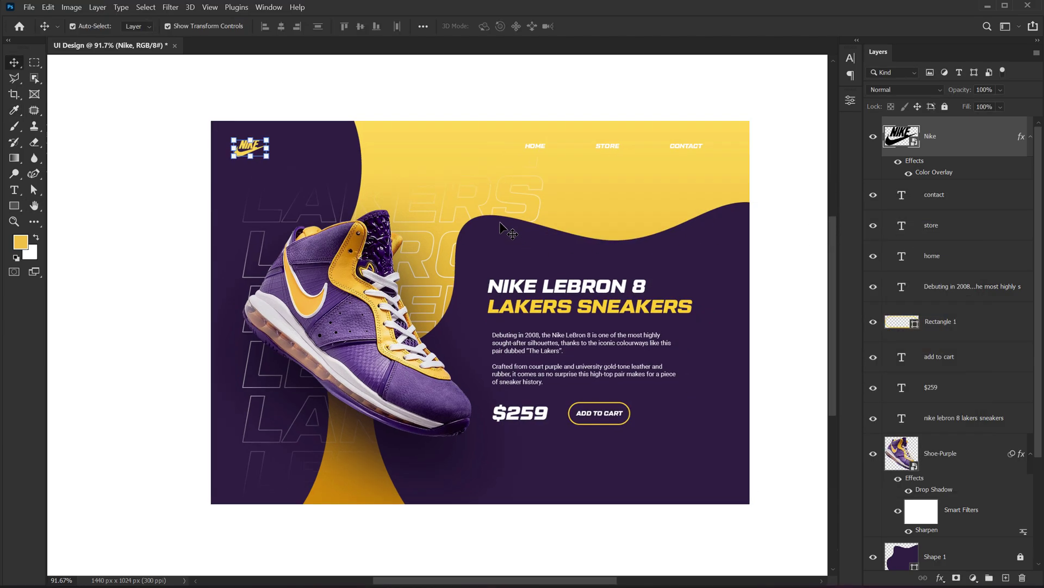
pyautogui.scroll(1, 419, 215)
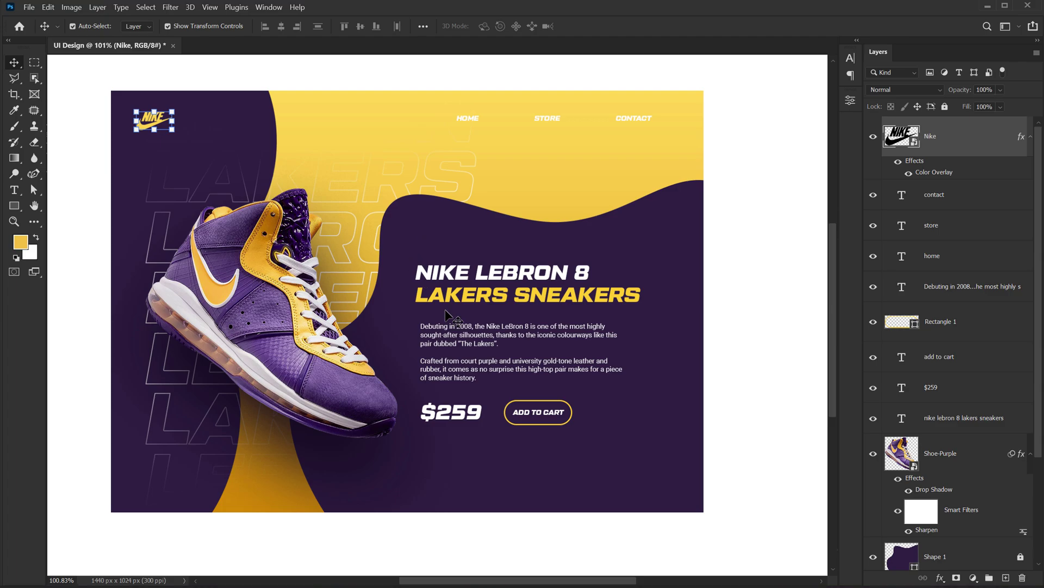
pyautogui.click(673, 390)
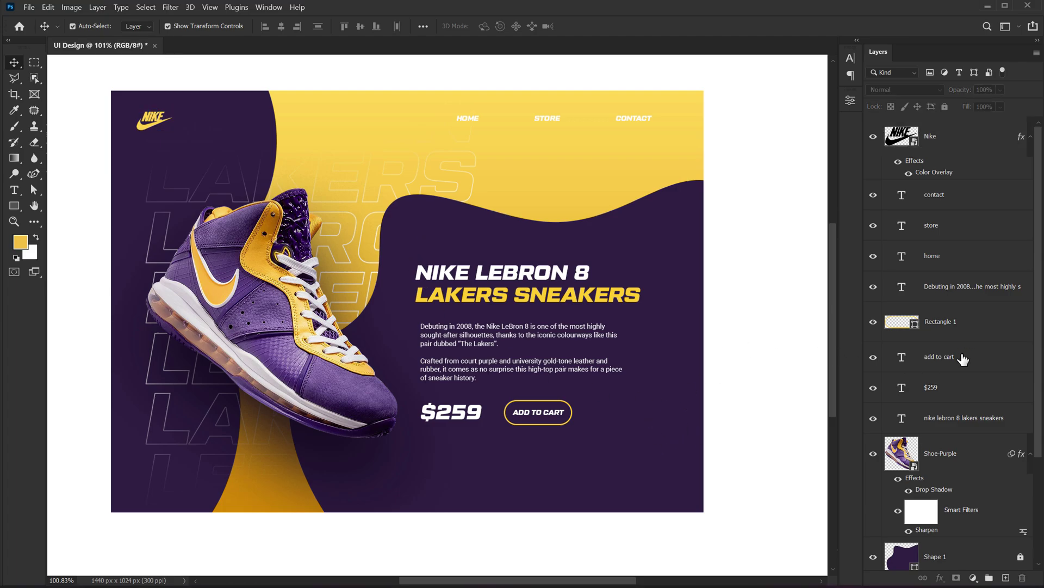
# Step: Give Shape 1 an Inner Shadow (Distance 0, Size 106 px, Noise 3%) and copy it to Shape 2
pyautogui.scroll(-3, 963, 359)
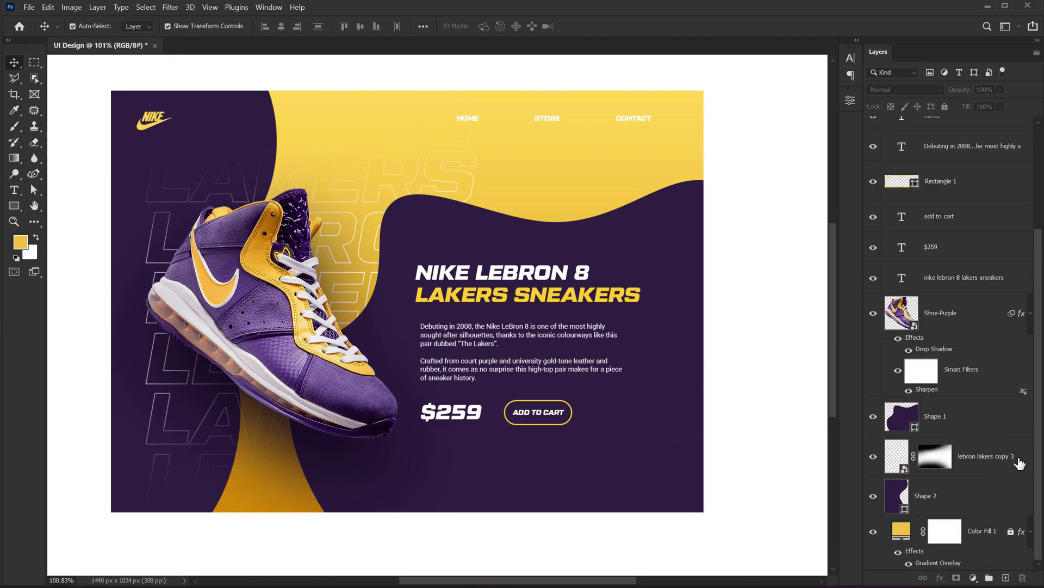
pyautogui.click(953, 430)
pyautogui.click(940, 577)
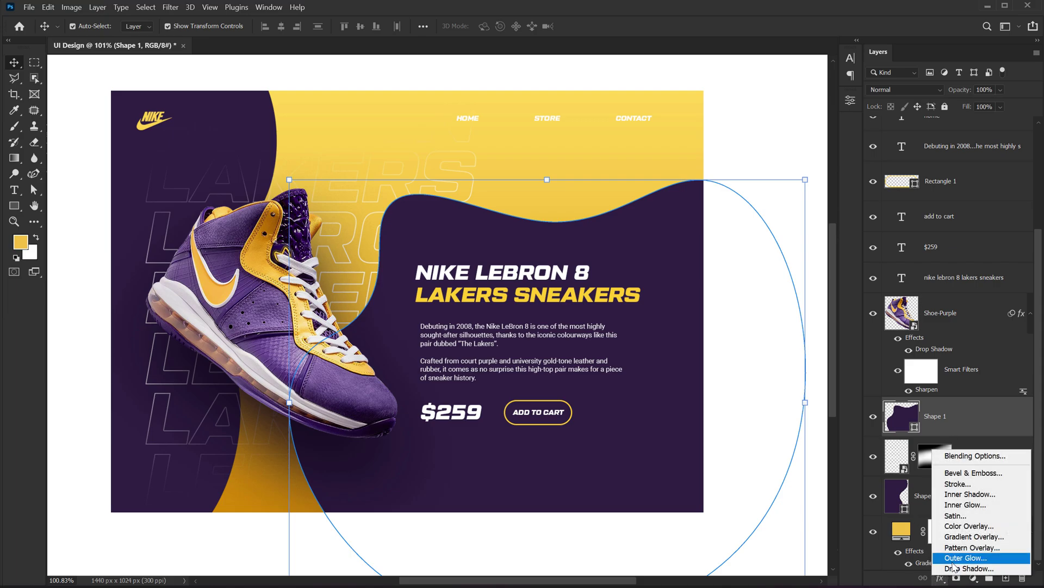
pyautogui.click(961, 494)
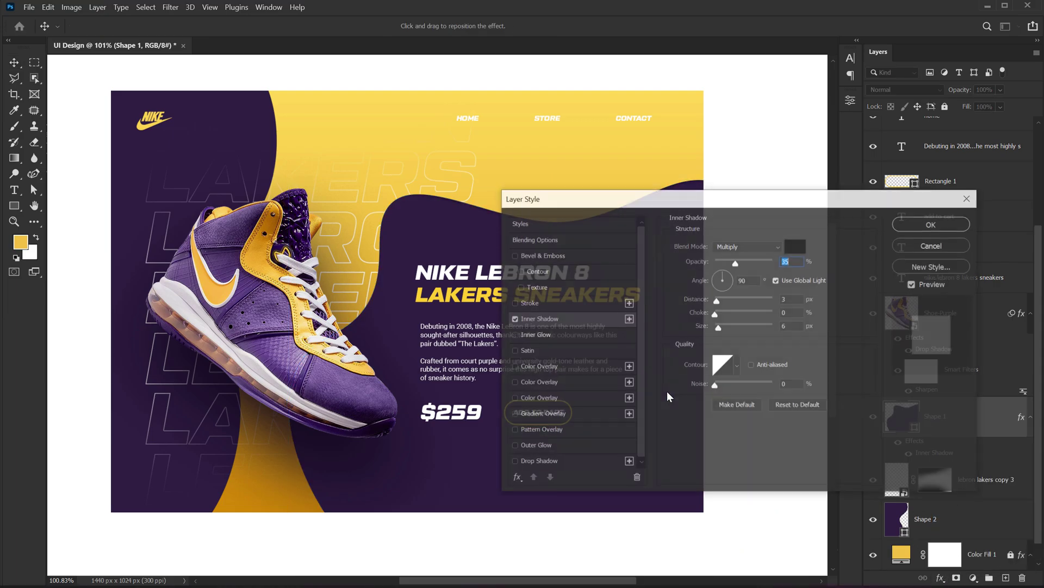
pyautogui.write('100')
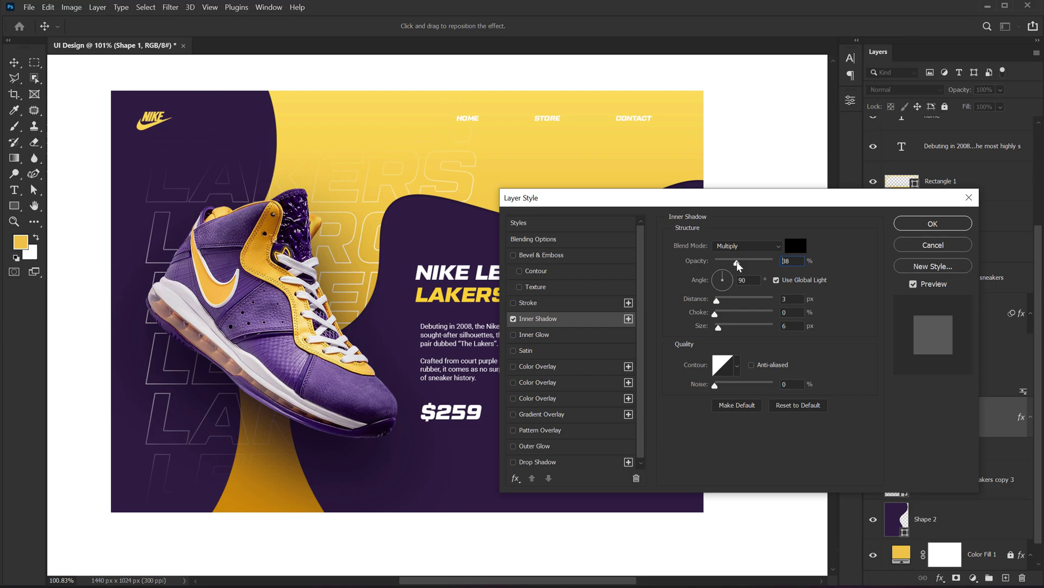
pyautogui.moveTo(717, 300); pyautogui.dragTo(745, 330)
pyautogui.moveTo(773, 262)
pyautogui.mouseDown()
pyautogui.moveTo(745, 272)
pyautogui.moveTo(757, 274)
pyautogui.mouseUp()
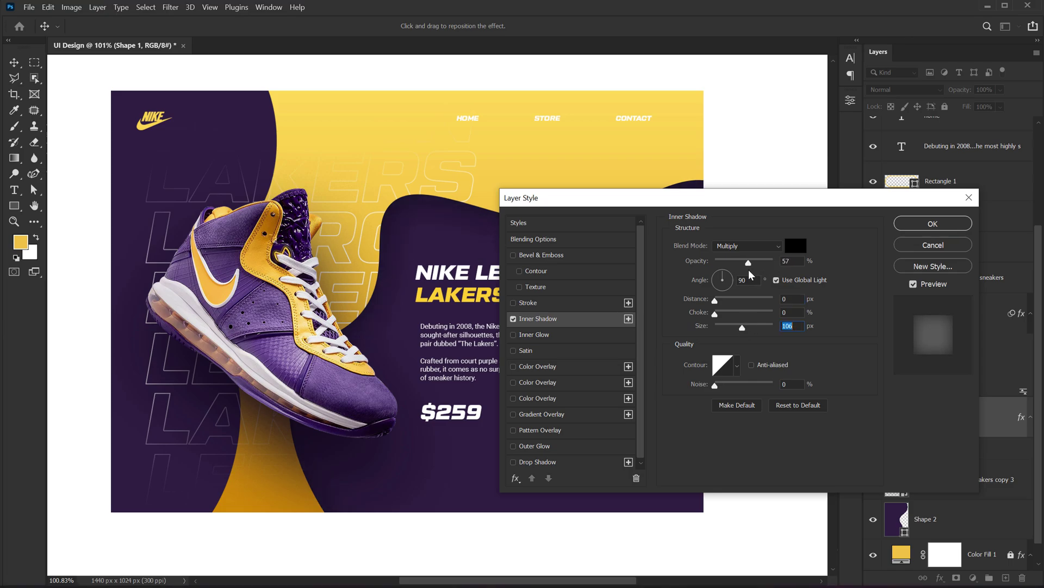
pyautogui.click(798, 381)
pyautogui.write('3')
pyautogui.click(909, 228)
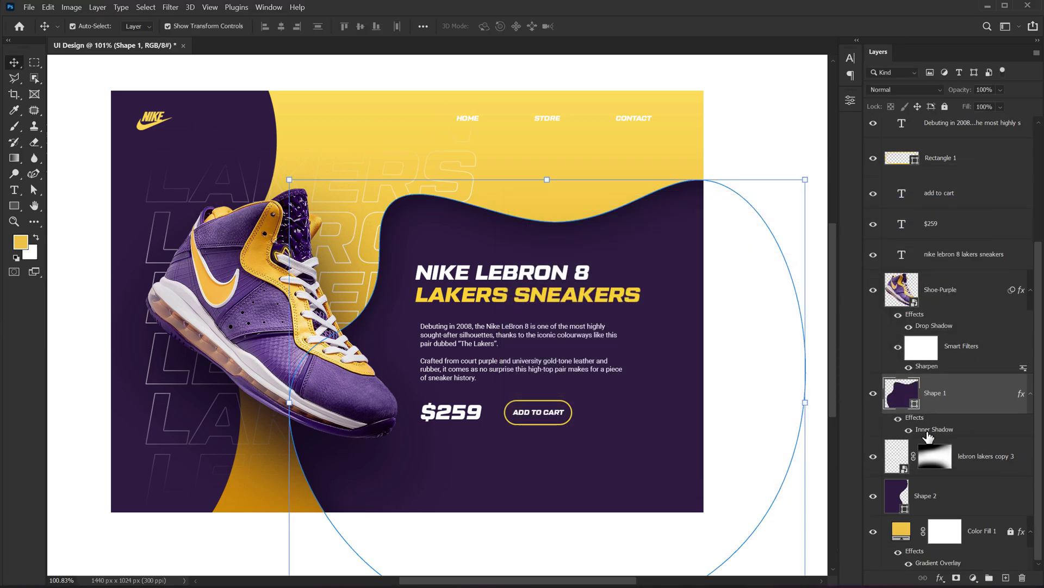
pyautogui.moveTo(932, 429); pyautogui.dragTo(925, 496)
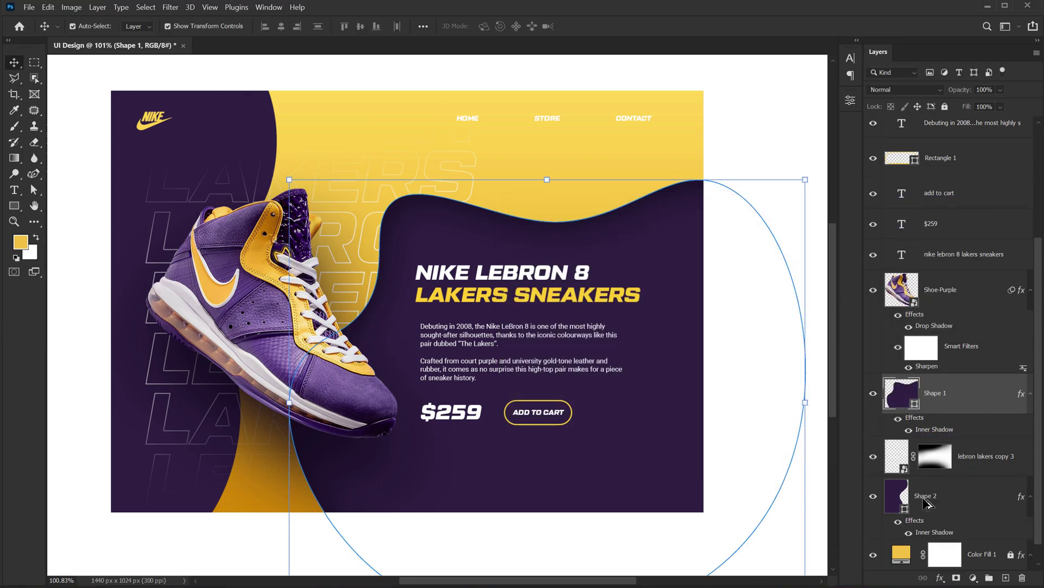
pyautogui.click(148, 541)
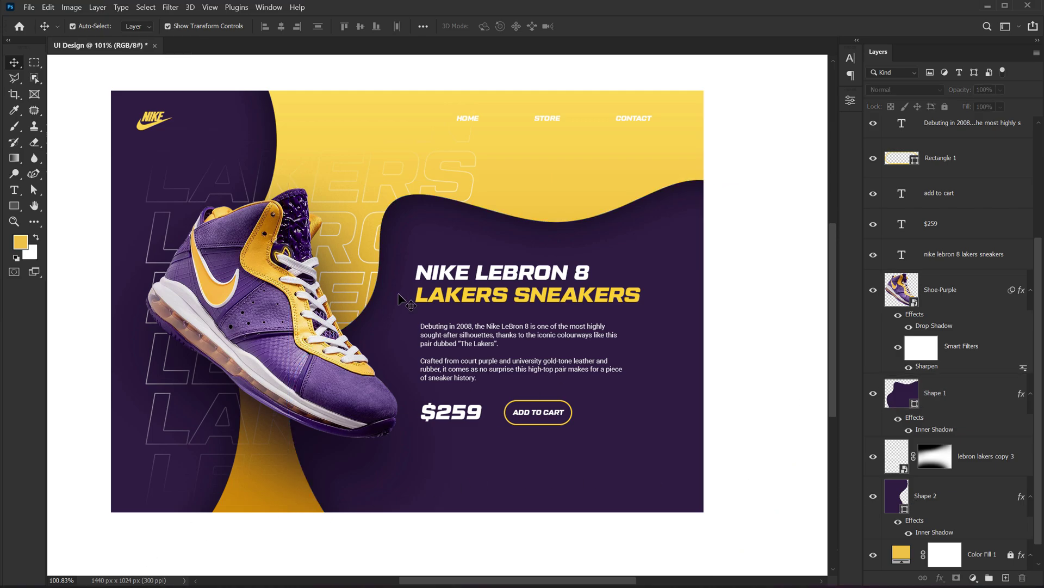
# Step: Draw a 193 × 193 px yellow-filled circle on the purple wave right of the headline
pyautogui.moveTo(430, 294); pyautogui.dragTo(344, 339)
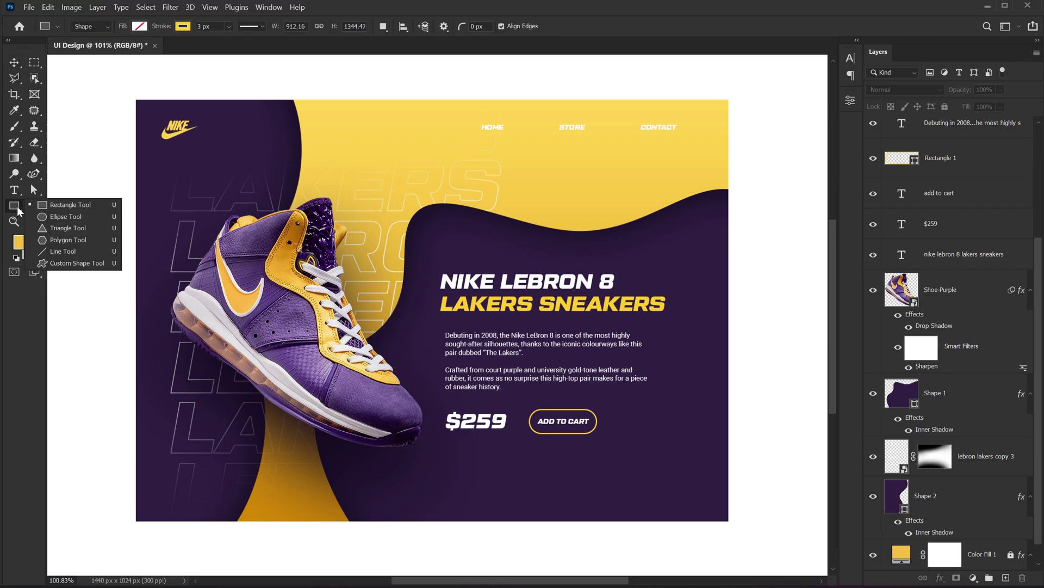
pyautogui.moveTo(18, 213); pyautogui.dragTo(55, 217)
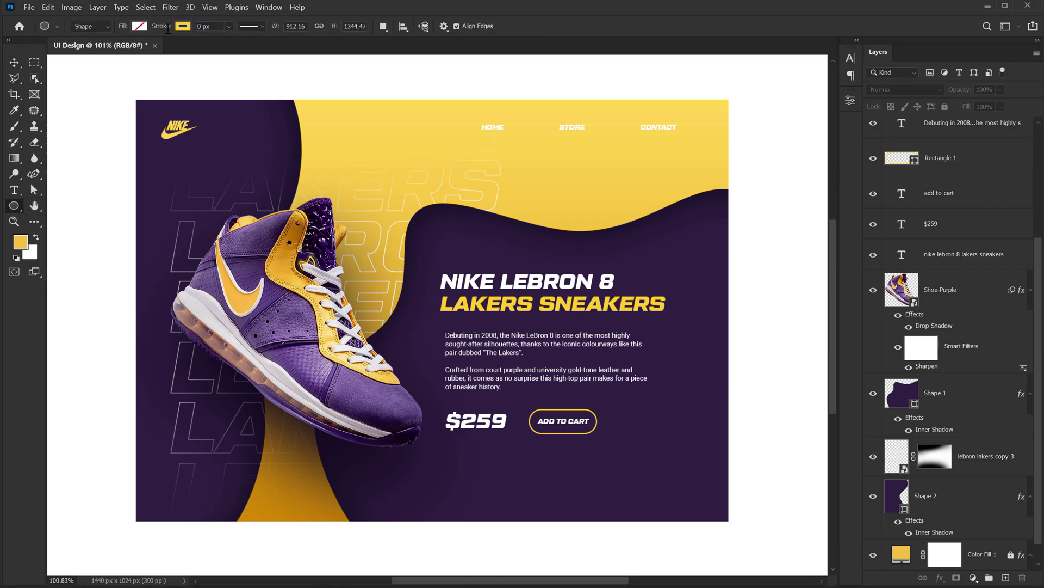
pyautogui.click(141, 27)
pyautogui.click(151, 91)
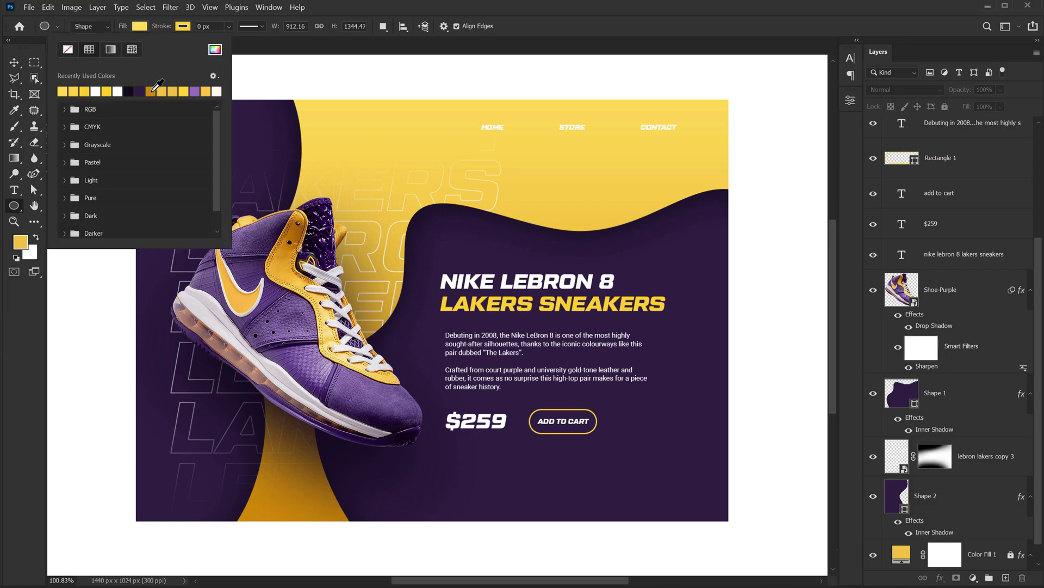
pyautogui.moveTo(576, 210); pyautogui.dragTo(655, 289)
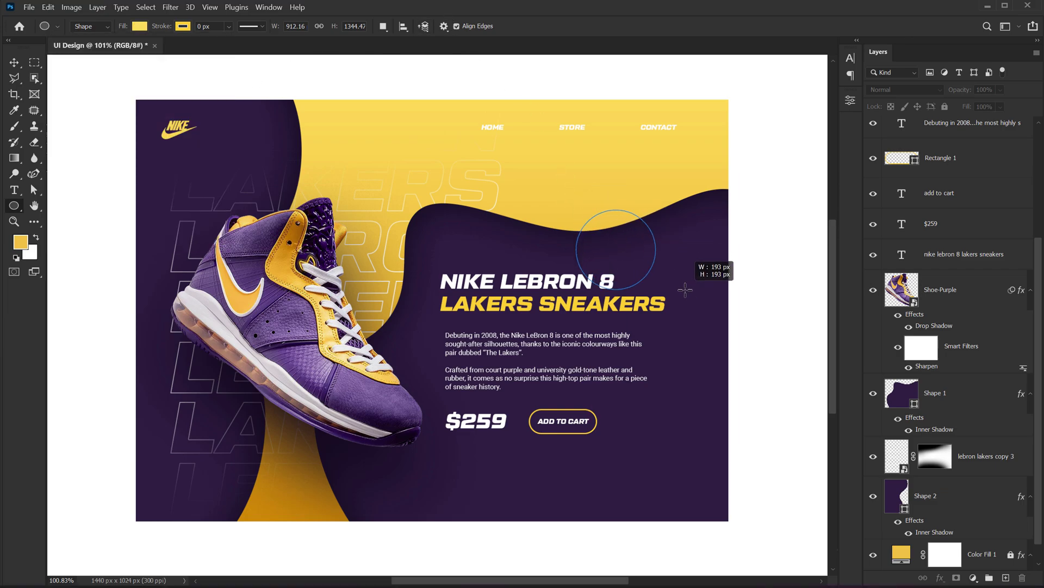
# Step: Nudge the circle up and give it a Gradient Overlay with a midway stop and ffedb1 end stop
pyautogui.press('v')
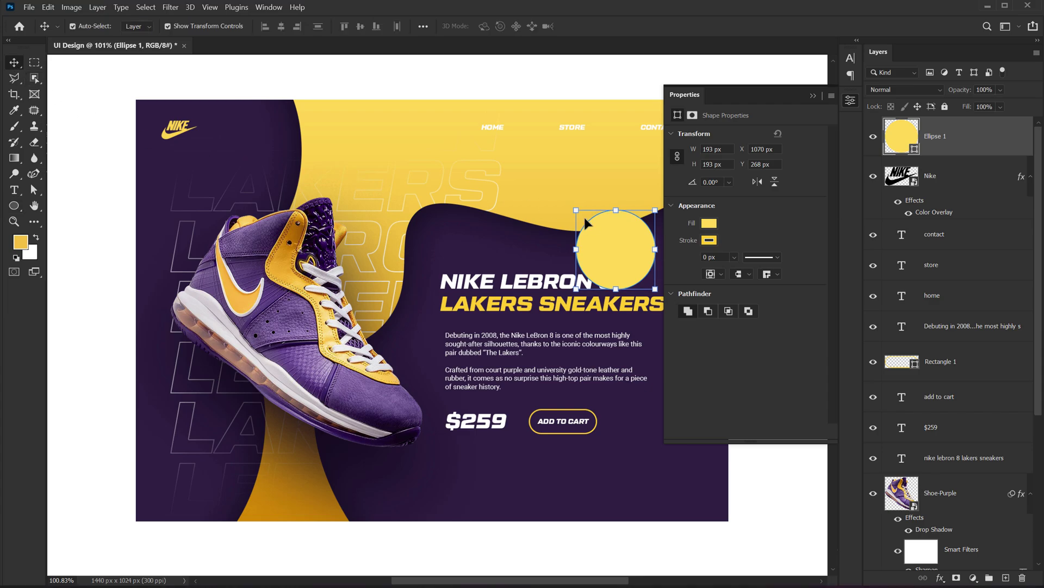
pyautogui.moveTo(613, 242); pyautogui.dragTo(611, 220)
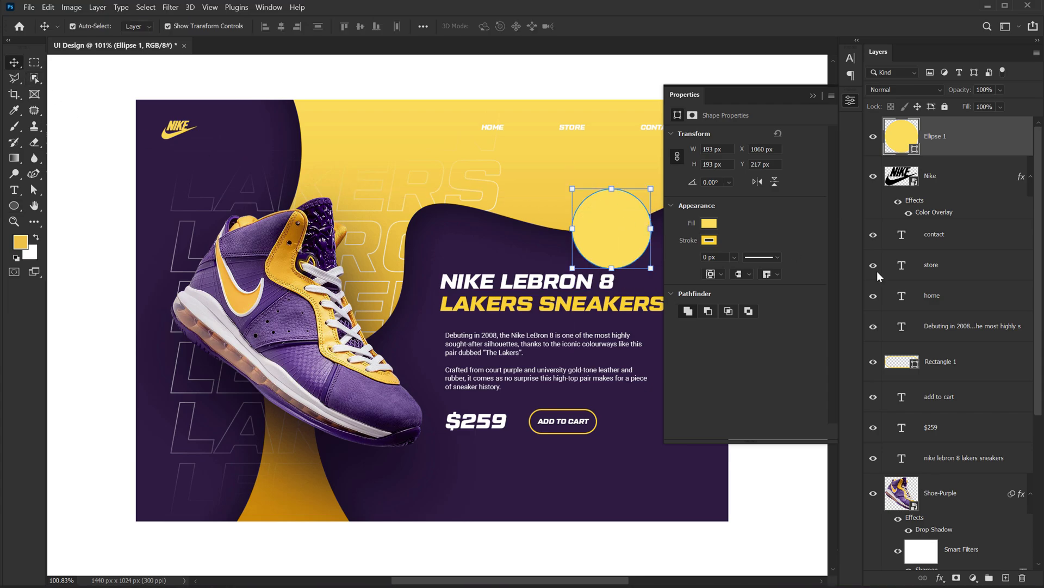
pyautogui.click(940, 577)
pyautogui.click(967, 542)
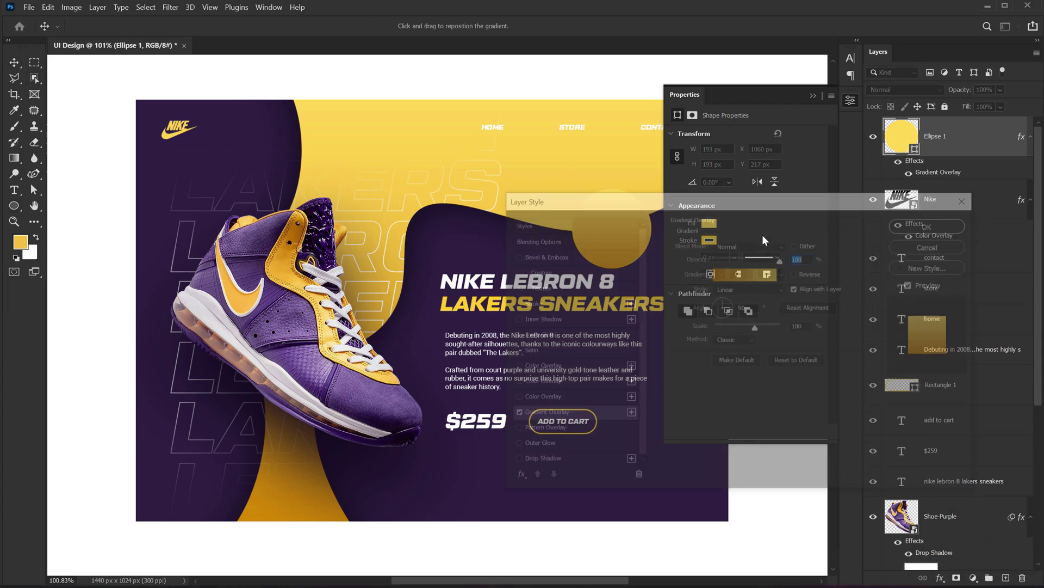
pyautogui.moveTo(740, 207)
pyautogui.mouseDown()
pyautogui.moveTo(299, 283)
pyautogui.moveTo(224, 210)
pyautogui.moveTo(231, 253)
pyautogui.mouseUp()
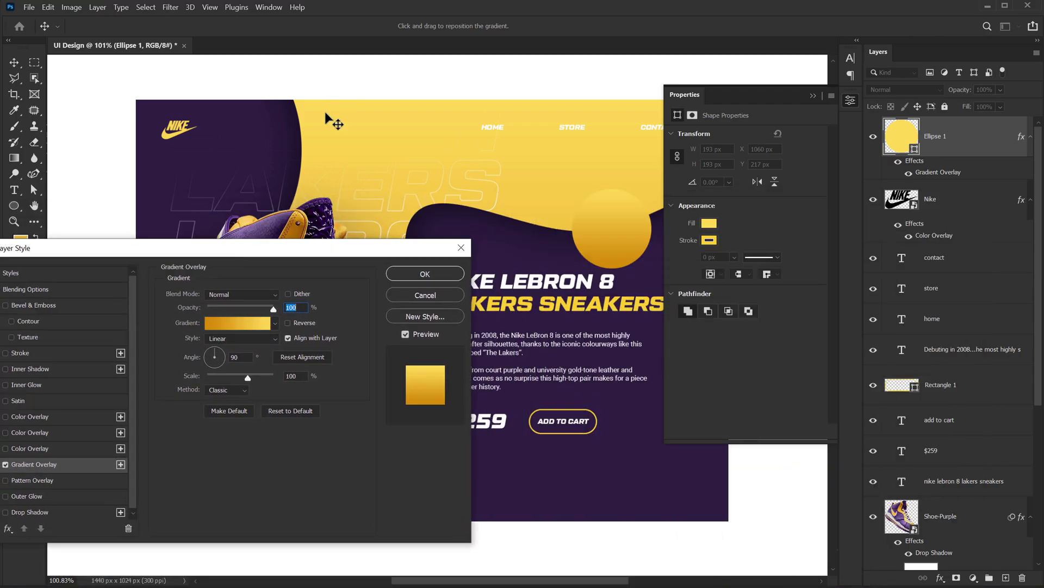
pyautogui.click(243, 325)
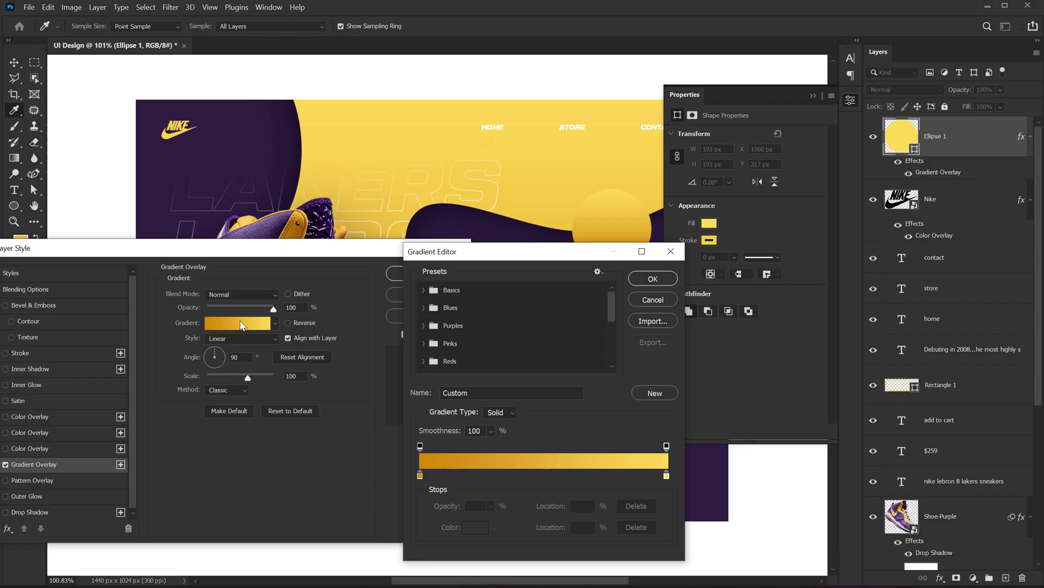
pyautogui.click(552, 477)
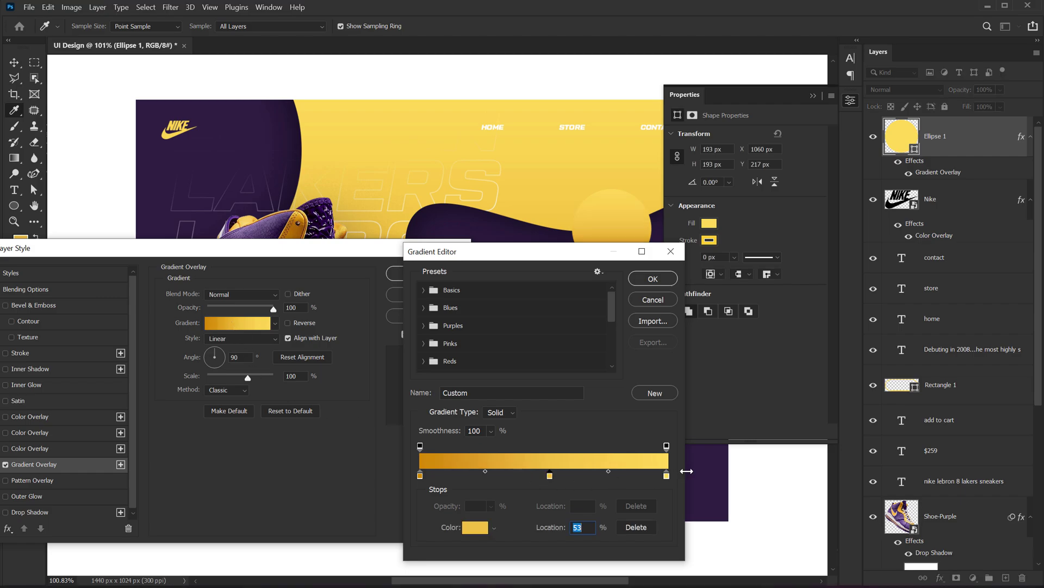
pyautogui.click(666, 476)
pyautogui.click(477, 533)
pyautogui.click(592, 239)
pyautogui.click(817, 233)
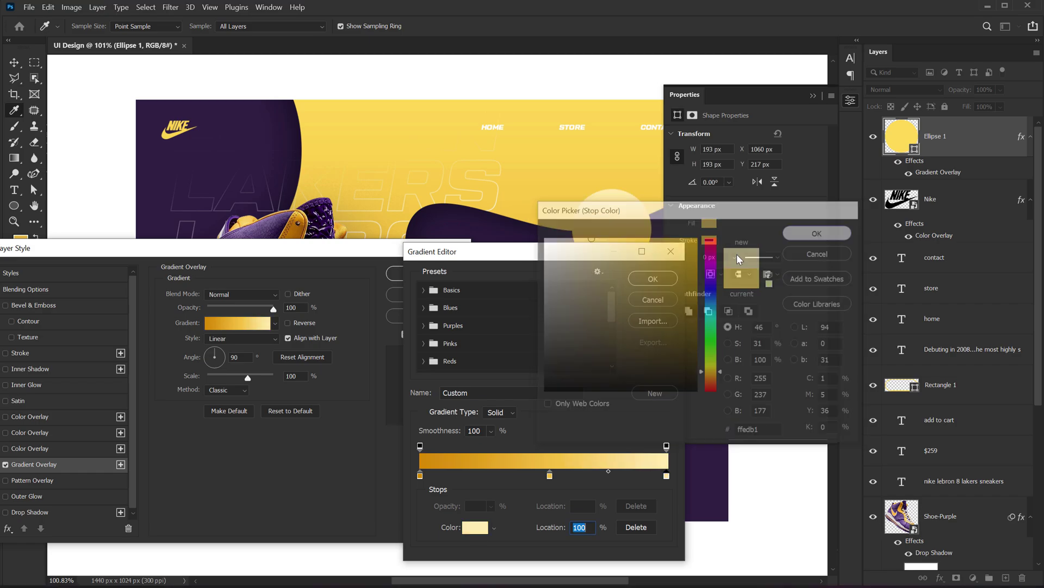
pyautogui.click(653, 279)
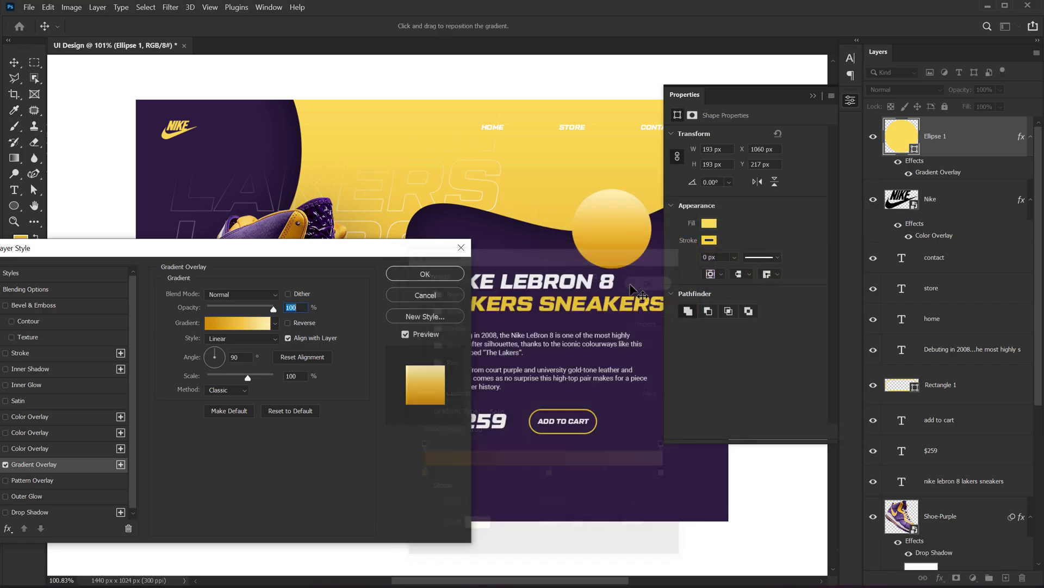
# Step: Set the gradient angle to 59° and scale to 81%, then shift the circle up and right
pyautogui.click(218, 351)
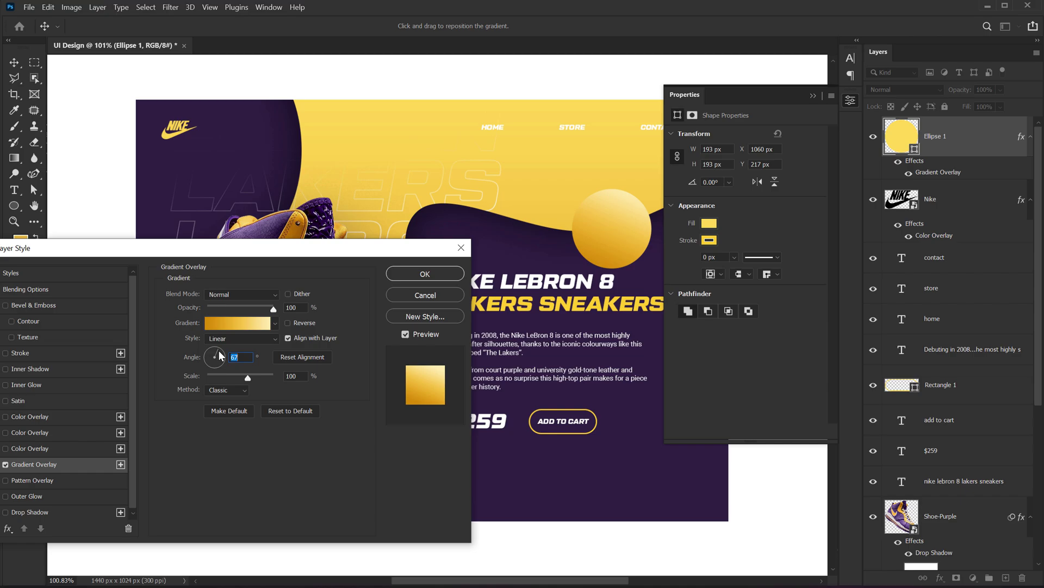
pyautogui.moveTo(219, 351); pyautogui.dragTo(220, 350)
pyautogui.moveTo(243, 378)
pyautogui.mouseDown()
pyautogui.moveTo(256, 362)
pyautogui.moveTo(245, 360)
pyautogui.mouseUp()
pyautogui.click(403, 280)
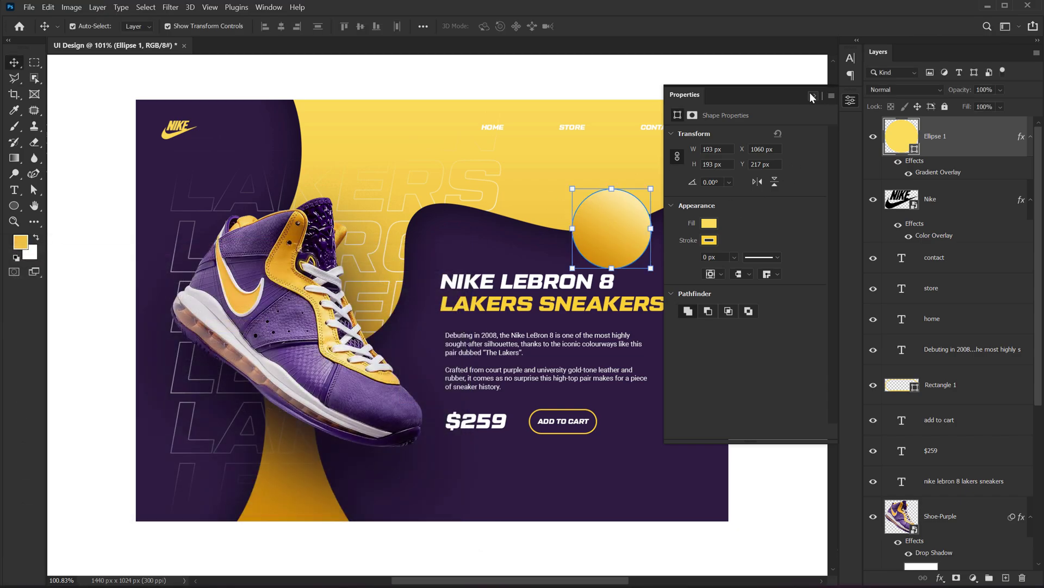
pyautogui.click(812, 95)
pyautogui.moveTo(595, 251); pyautogui.dragTo(645, 230)
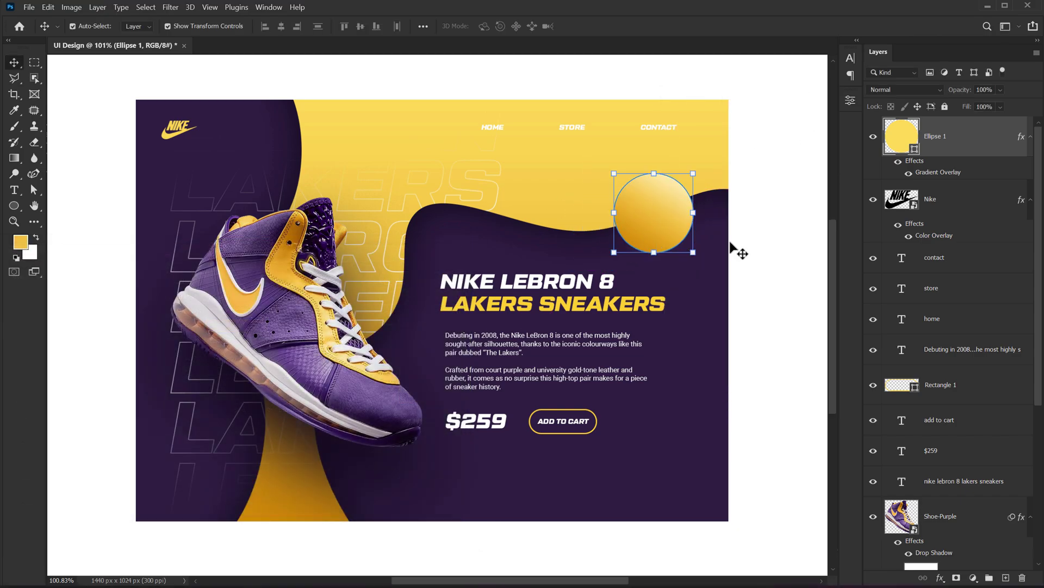
pyautogui.click(790, 246)
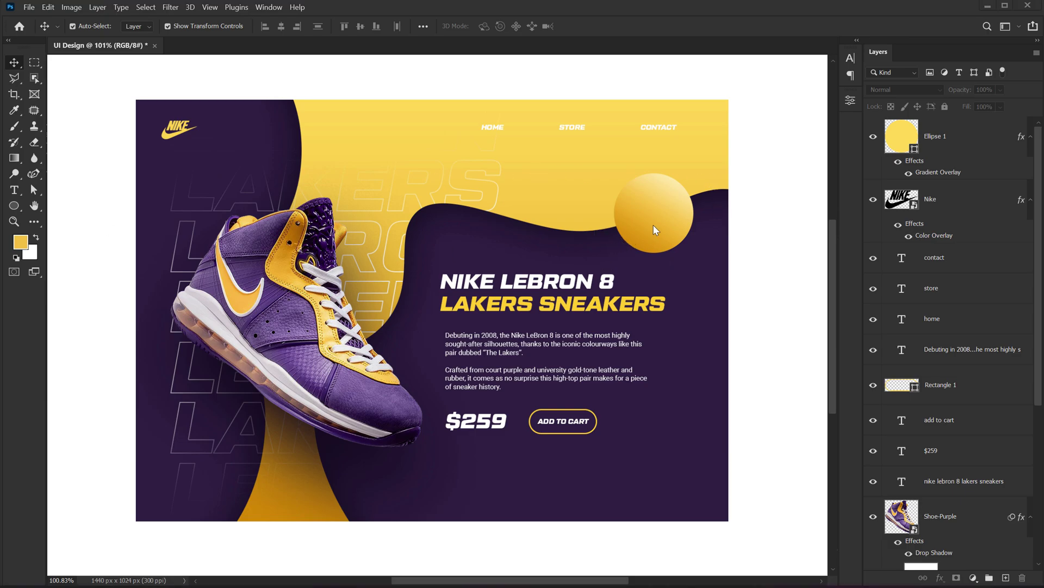
# Step: Duplicate the gold circle below the price and shrink it to 69 px
pyautogui.keyDown('alt'); pyautogui.moveTo(653, 220); pyautogui.dragTo(468, 486); pyautogui.keyUp('alt')
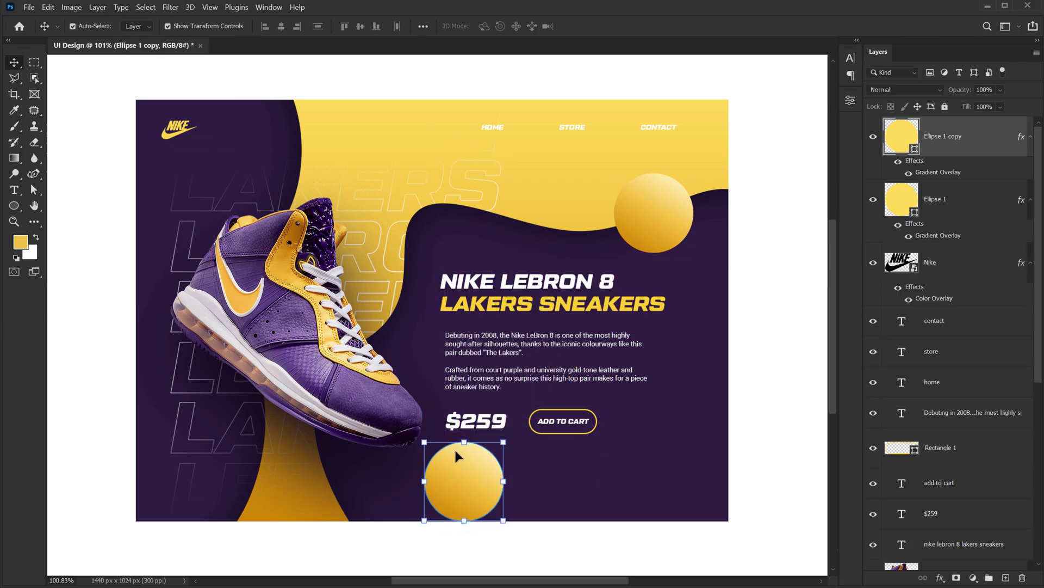
pyautogui.hotkey('ctrl', 't')
pyautogui.moveTo(504, 481); pyautogui.dragTo(447, 481)
pyautogui.press('Return')
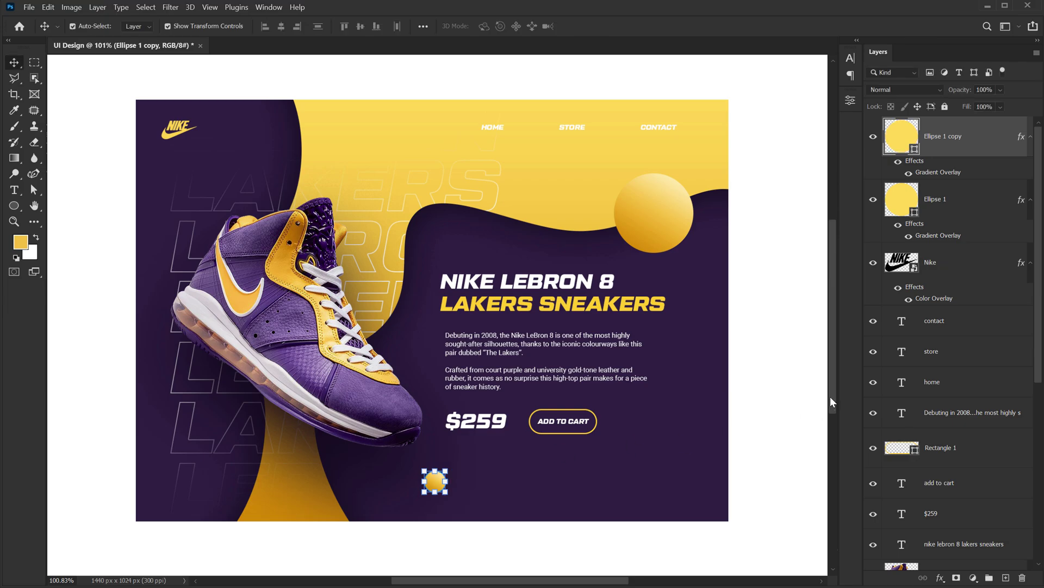
pyautogui.click(792, 395)
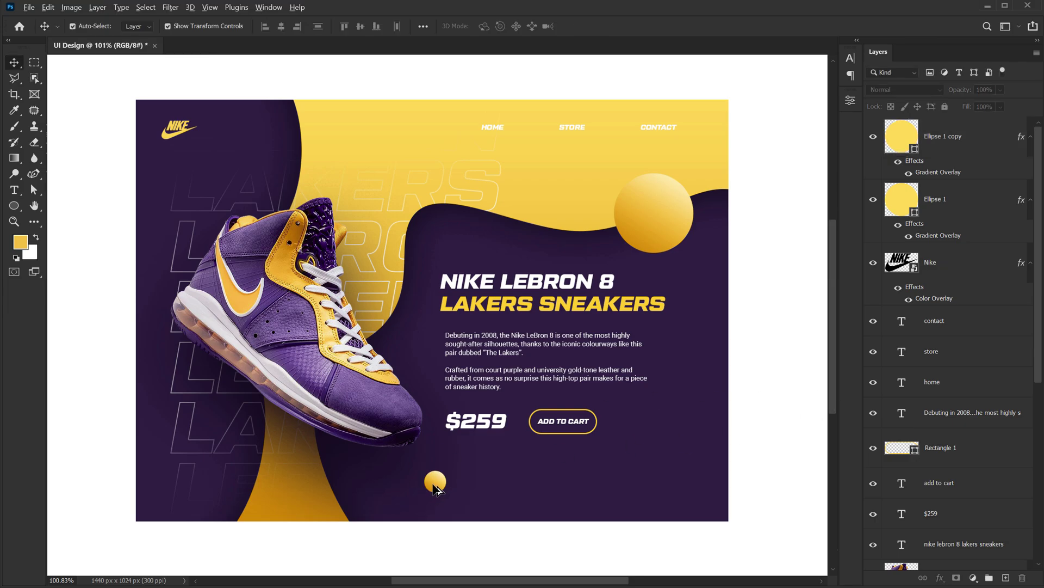
# Step: Duplicate another circle, resize it and place it left of the shoe
pyautogui.moveTo(435, 488); pyautogui.dragTo(199, 266)
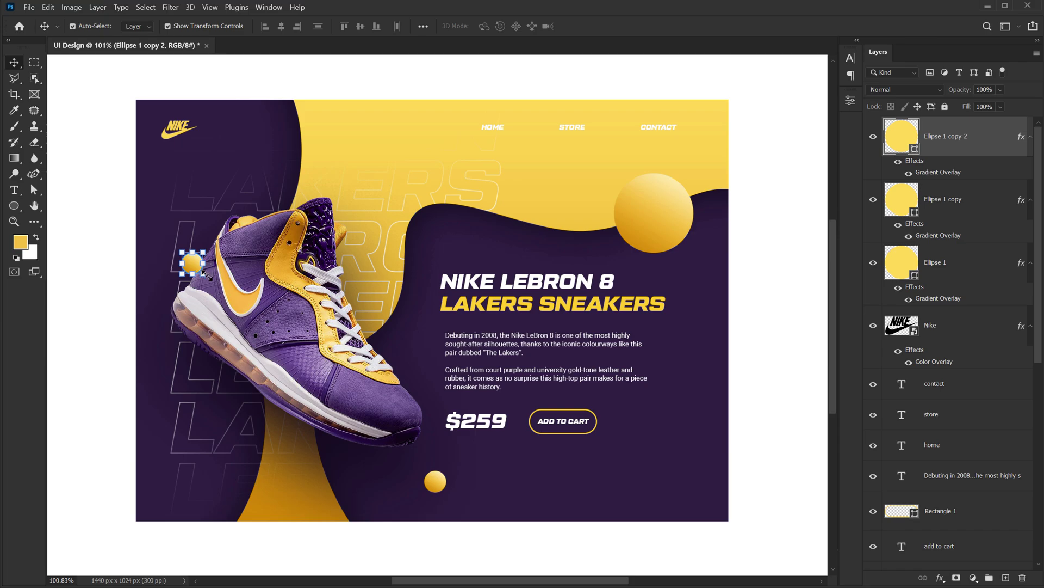
pyautogui.moveTo(205, 275)
pyautogui.mouseDown()
pyautogui.moveTo(244, 310)
pyautogui.moveTo(214, 252)
pyautogui.mouseUp()
pyautogui.press('Return')
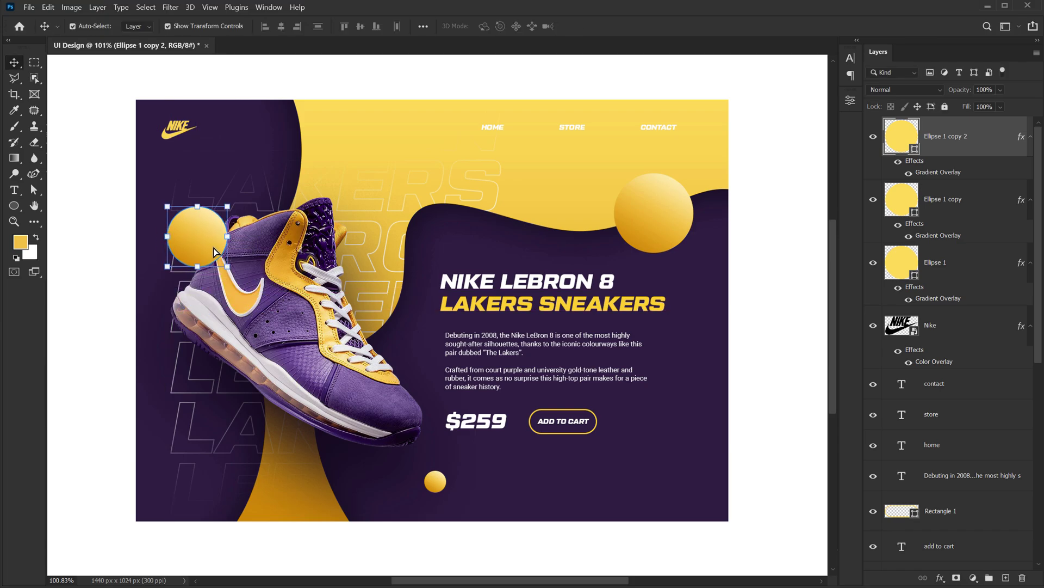
pyautogui.moveTo(163, 205); pyautogui.dragTo(182, 223)
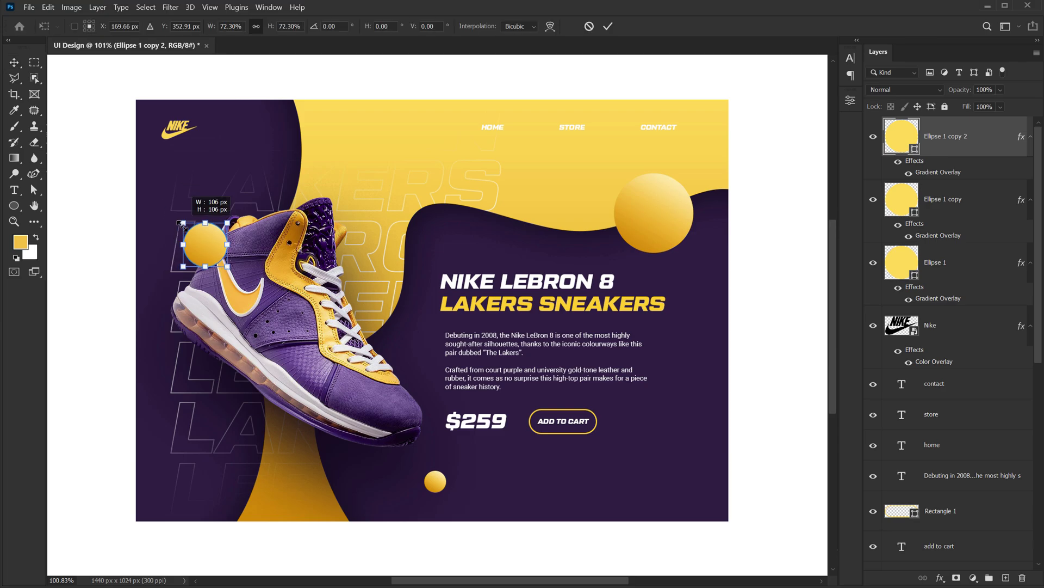
pyautogui.press('Return')
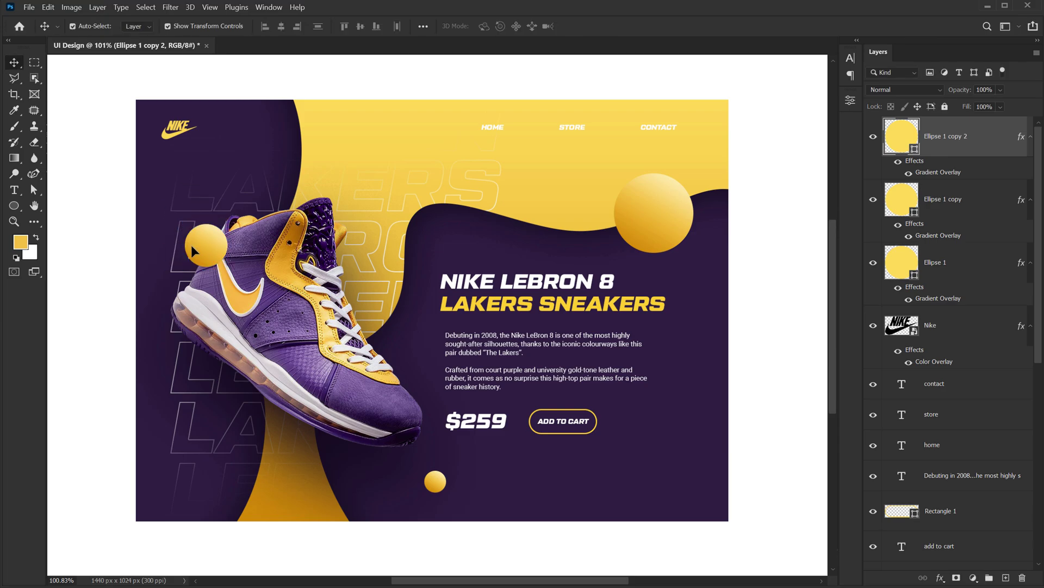
pyautogui.moveTo(208, 257)
pyautogui.mouseDown()
pyautogui.moveTo(185, 265)
pyautogui.moveTo(270, 419)
pyautogui.moveTo(262, 402)
pyautogui.mouseUp()
pyautogui.press('Return')
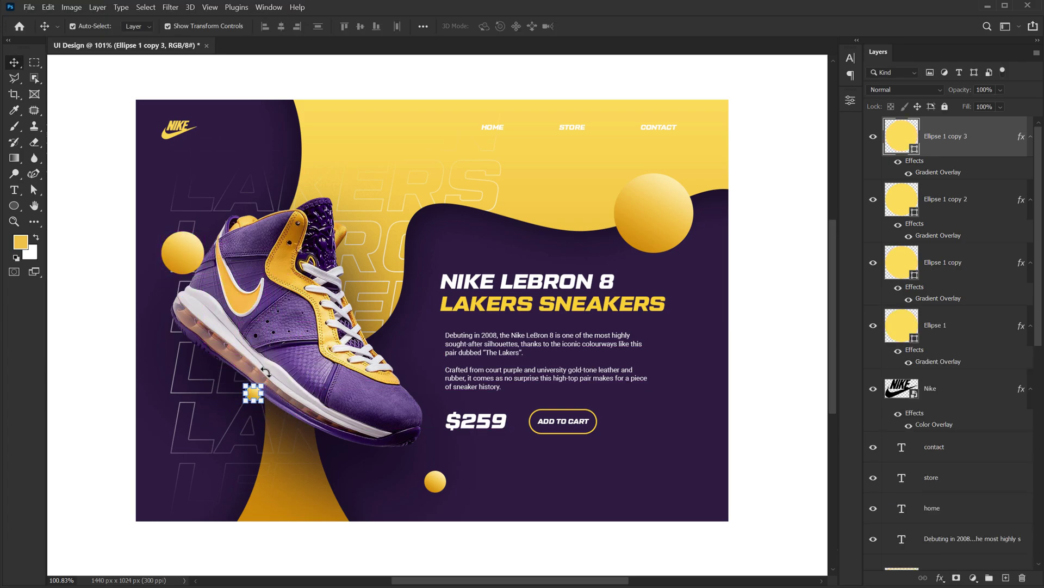
pyautogui.click(318, 535)
# Step: Check the circles' placement around the shoe by panning across the banner
pyautogui.scroll(-1, 359, 413)
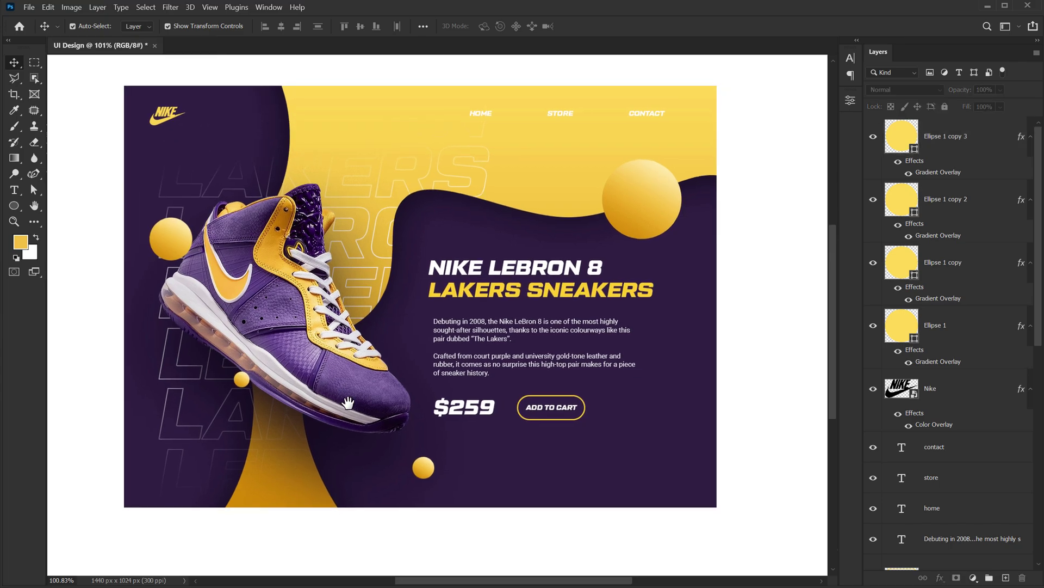
pyautogui.click(174, 254)
pyautogui.moveTo(371, 357); pyautogui.dragTo(394, 363)
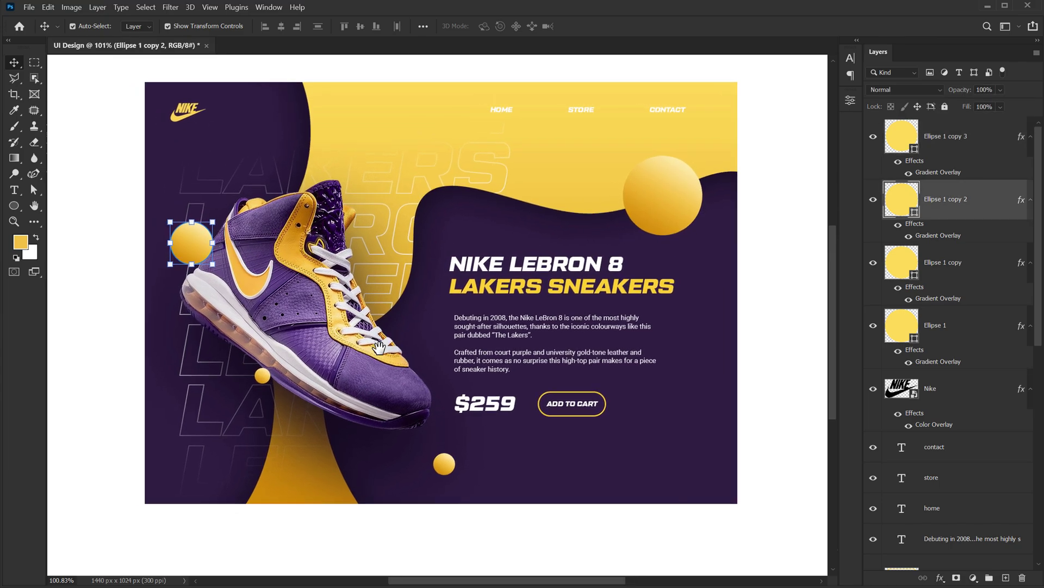
pyautogui.click(762, 354)
pyautogui.moveTo(691, 318); pyautogui.dragTo(652, 313)
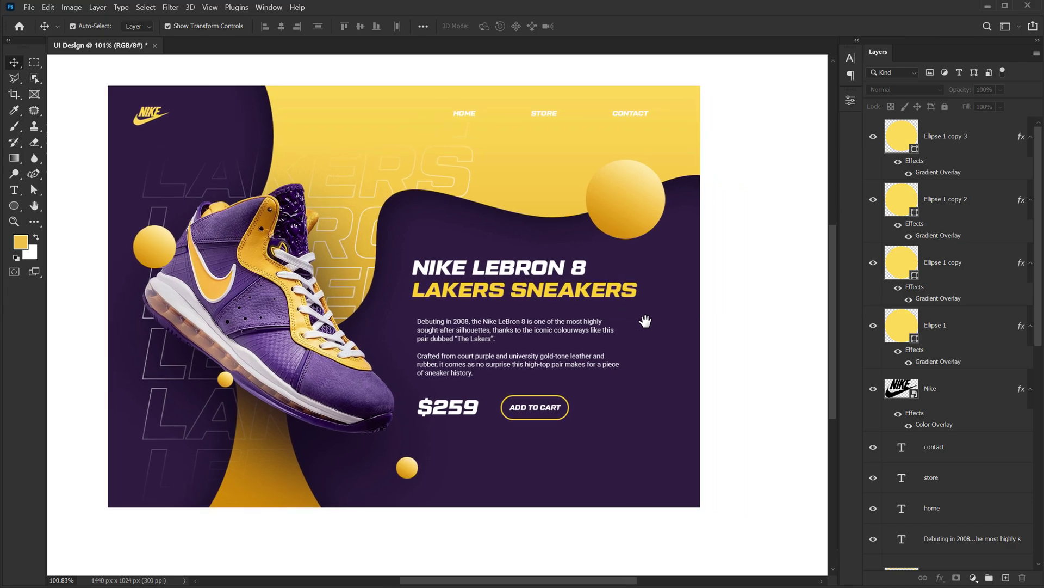
# Step: Add a Photo Filter adjustment layer above Shoe-Purple, clipped to the shoe
pyautogui.click(326, 344)
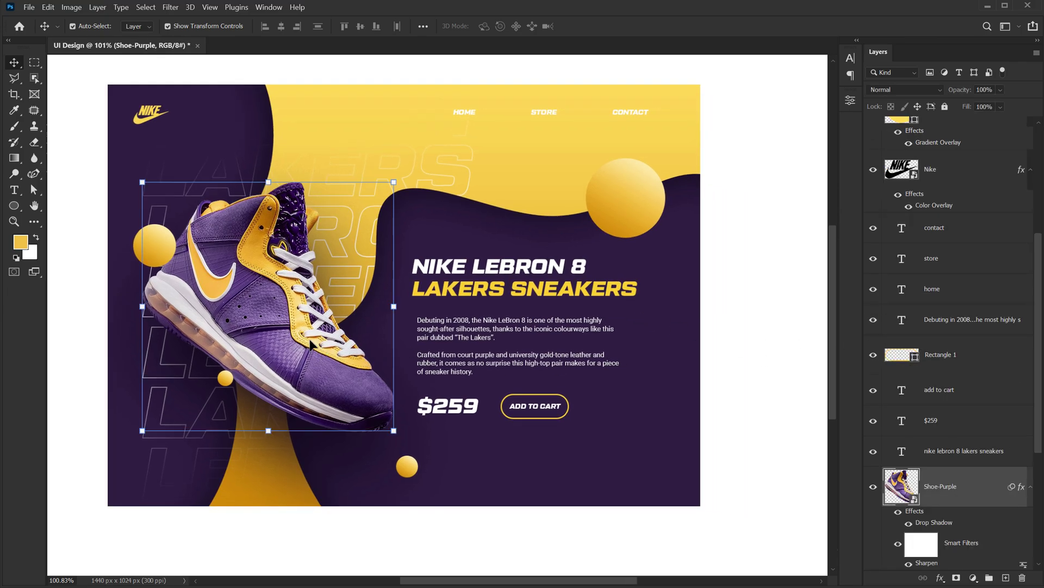
pyautogui.scroll(-3, 977, 472)
pyautogui.click(974, 577)
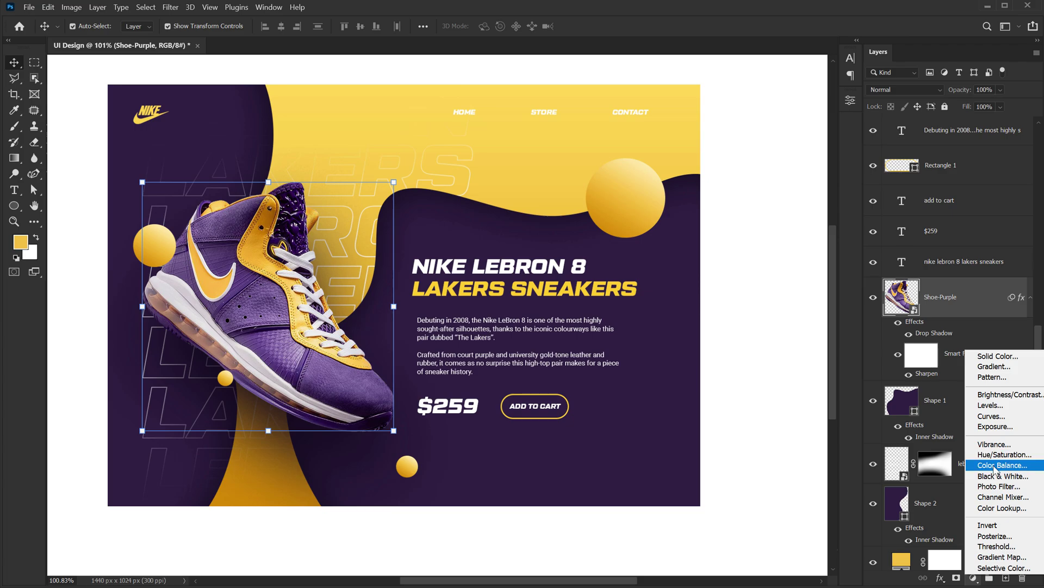
pyautogui.click(1000, 486)
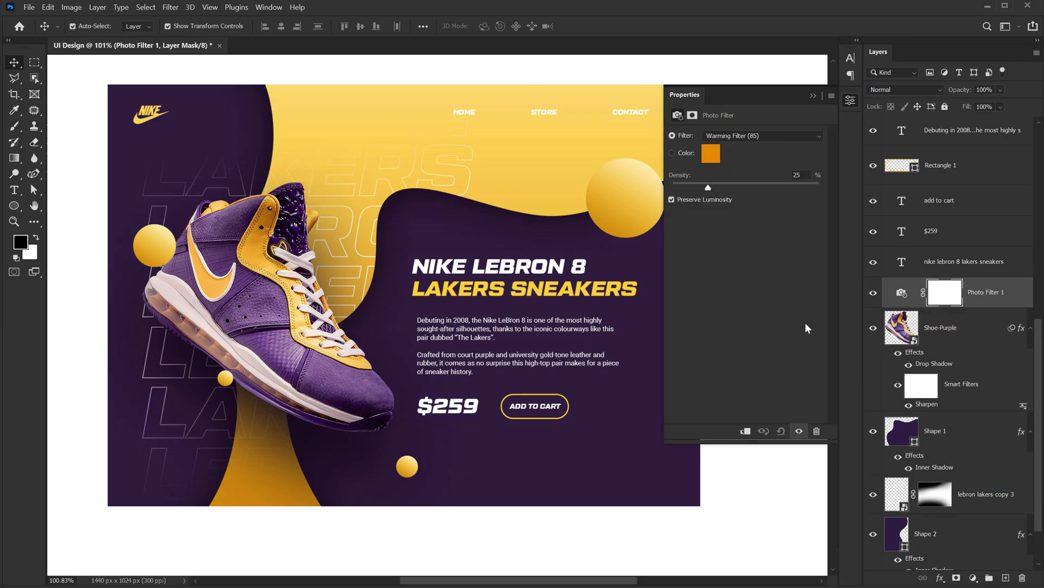
pyautogui.rightClick(975, 296)
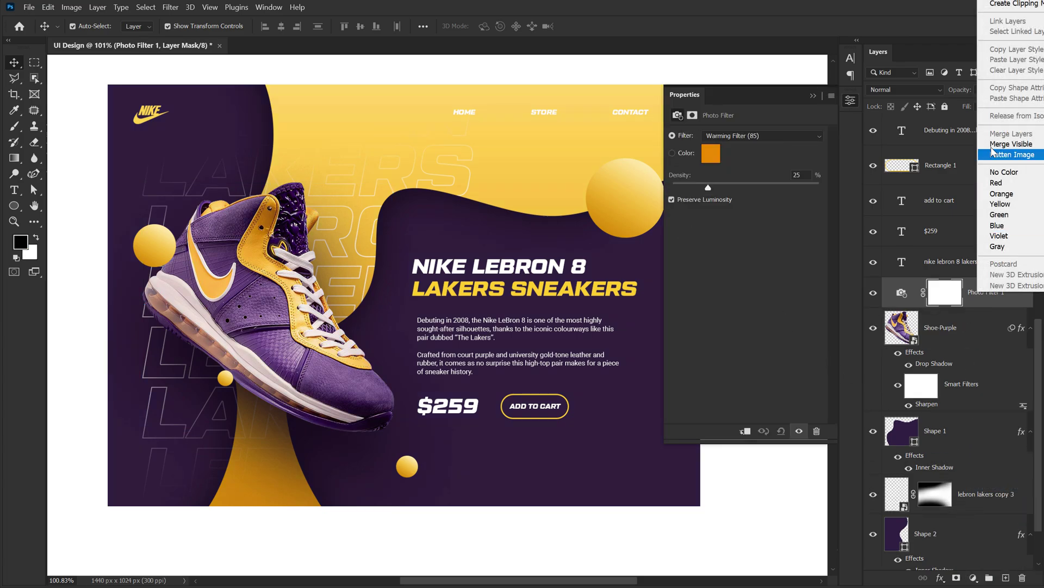
pyautogui.click(1015, 5)
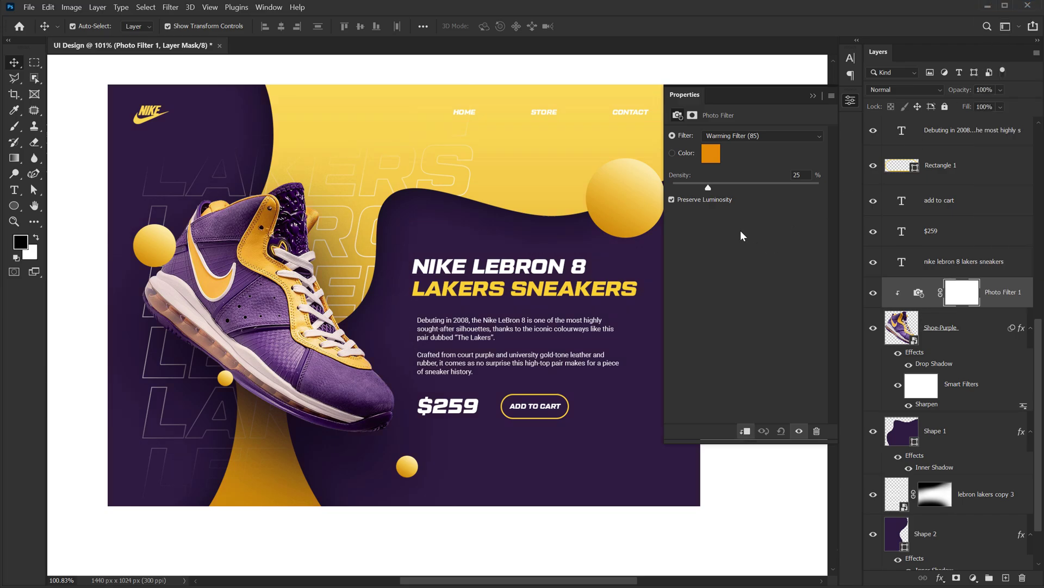
# Step: Set the filter colour to yellow eca100 at 18% density and compare before and after
pyautogui.click(710, 155)
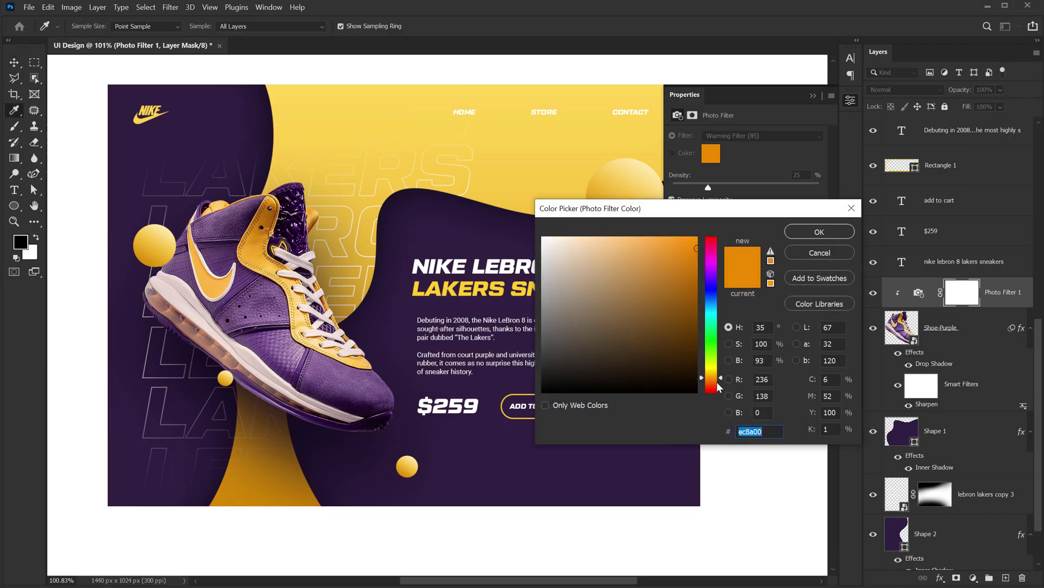
pyautogui.moveTo(717, 382); pyautogui.dragTo(712, 374)
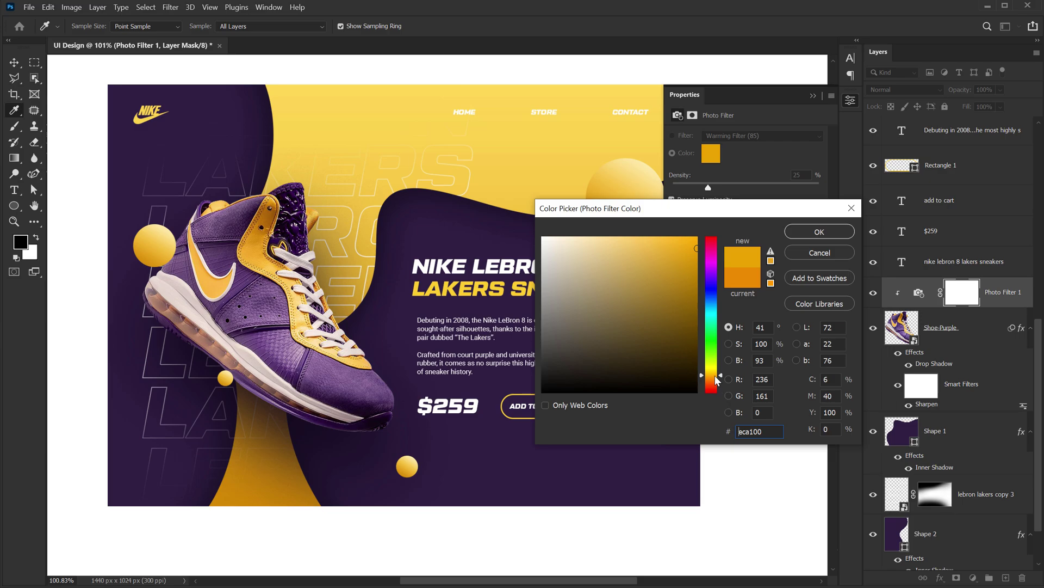
pyautogui.press('Return')
pyautogui.moveTo(708, 187); pyautogui.dragTo(697, 188)
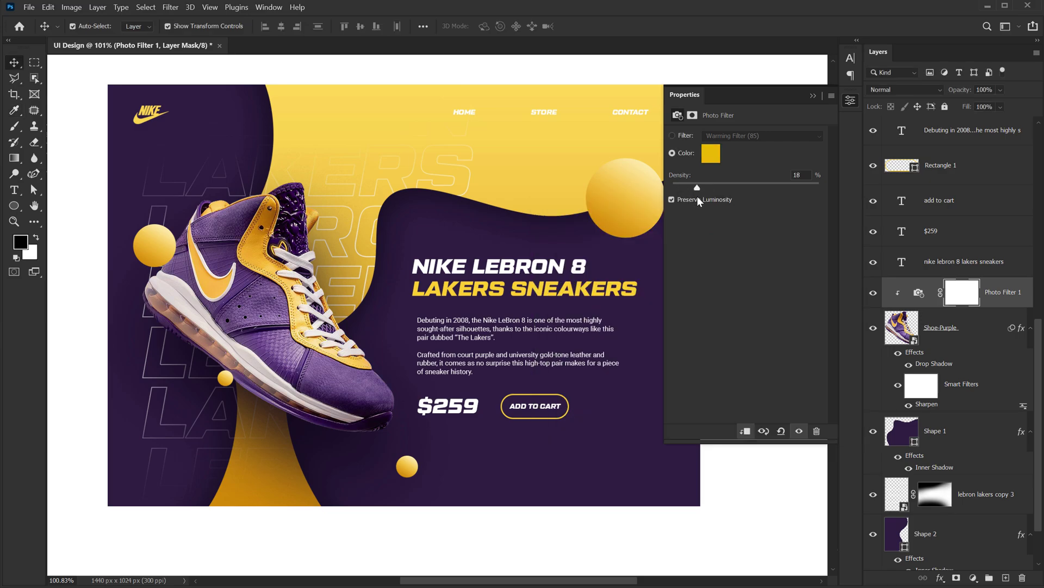
pyautogui.click(813, 97)
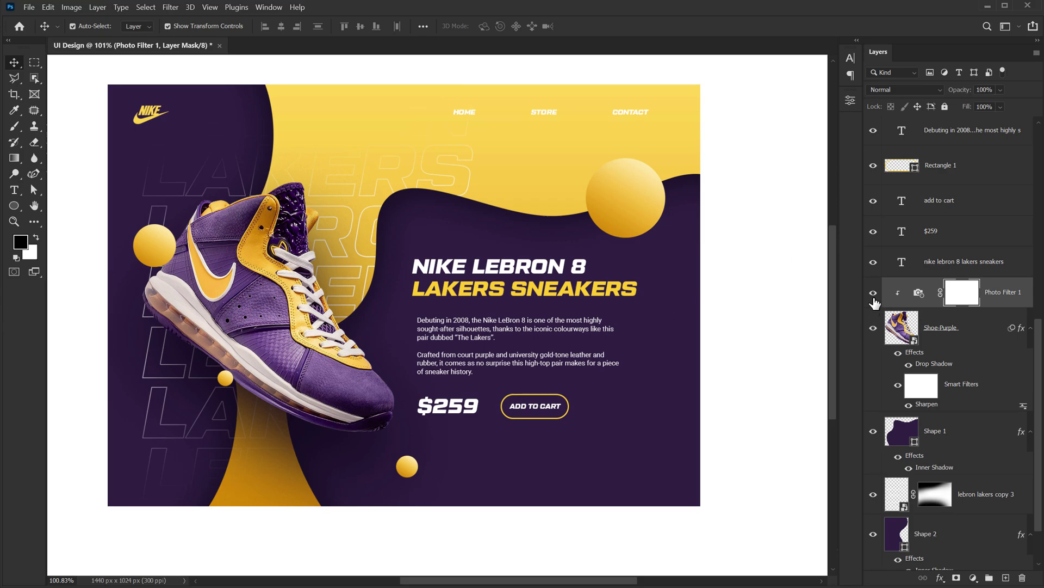
pyautogui.click(874, 301)
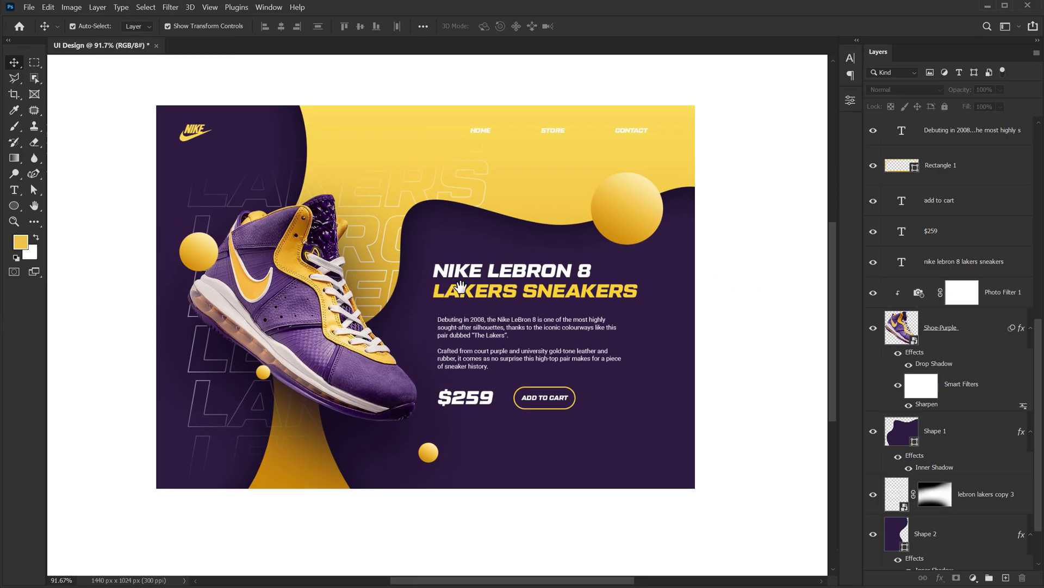
pyautogui.scroll(1, 460, 287)
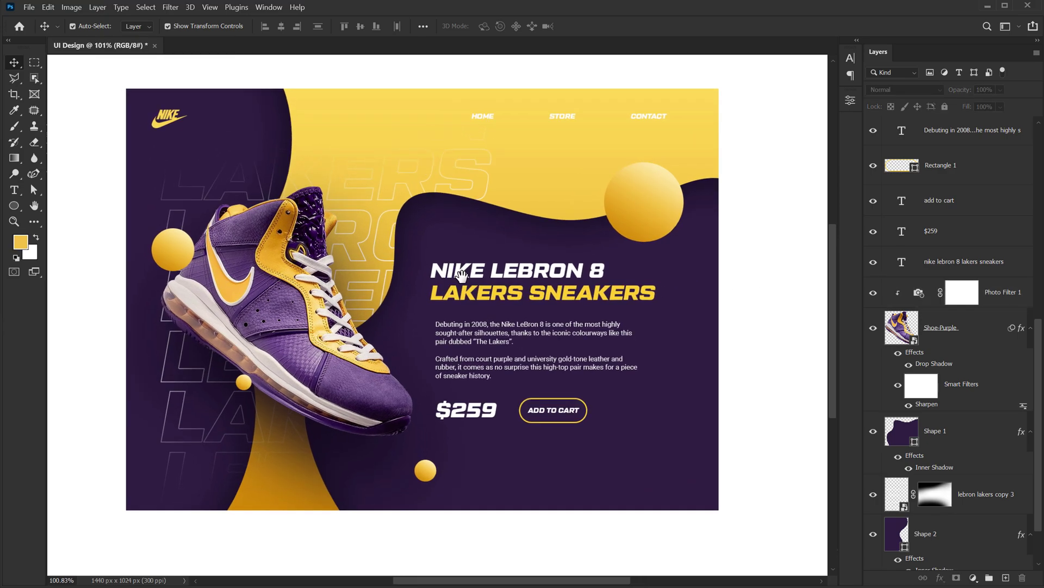
pyautogui.scroll(1, 461, 280)
pyautogui.moveTo(462, 274); pyautogui.dragTo(460, 279)
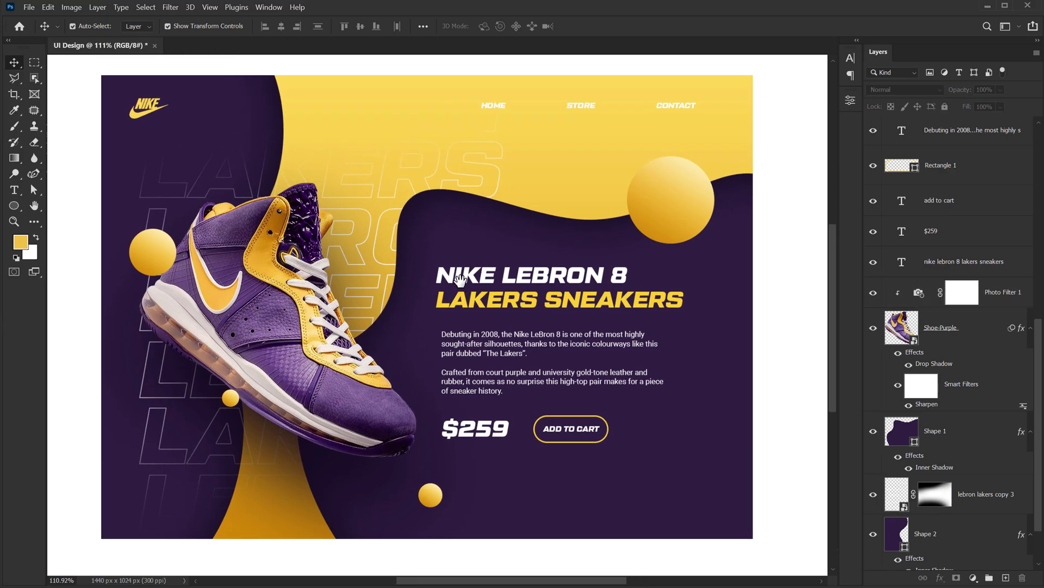